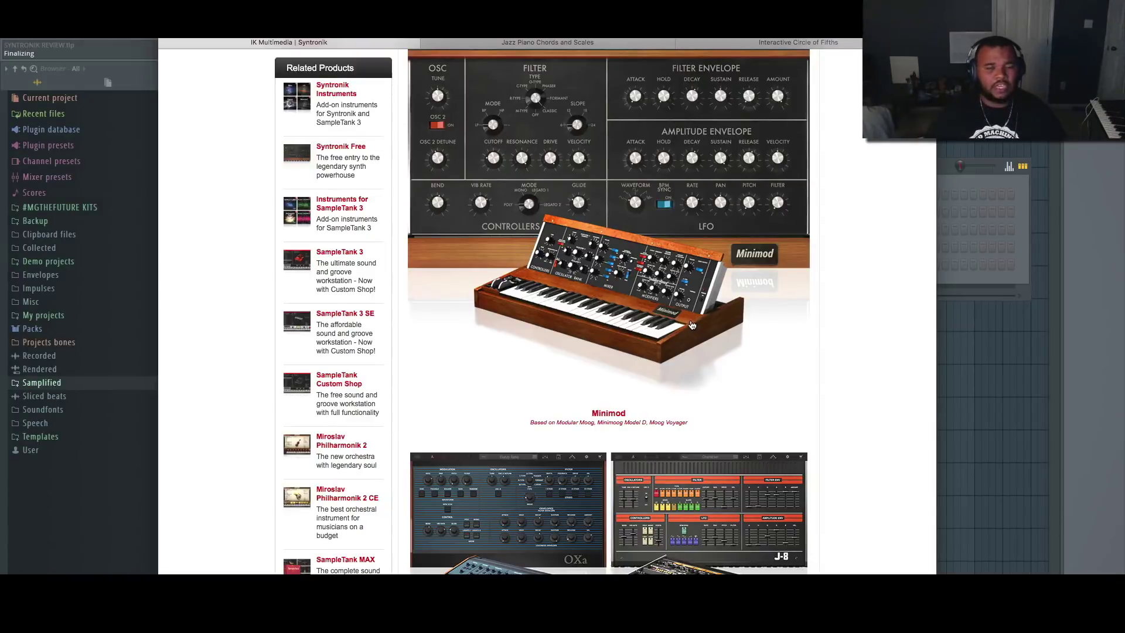
# Look over the Syntronik product page, including its introduction, version prices and overview.
pyautogui.scroll(15, 691, 325)
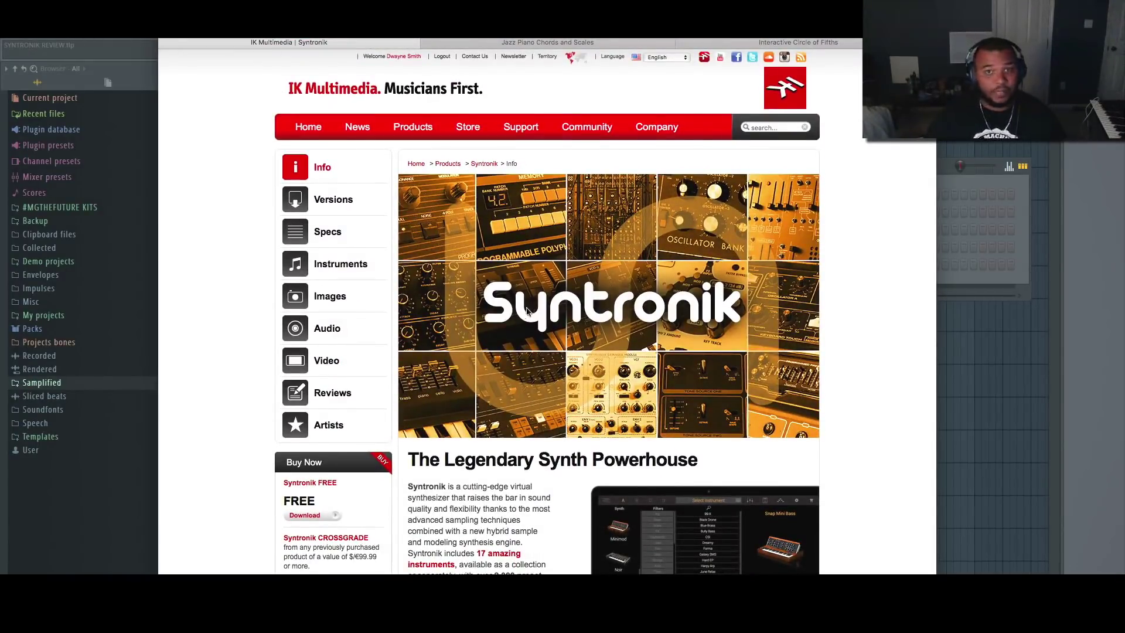
pyautogui.scroll(-6, 591, 304)
pyautogui.scroll(4, 275, 442)
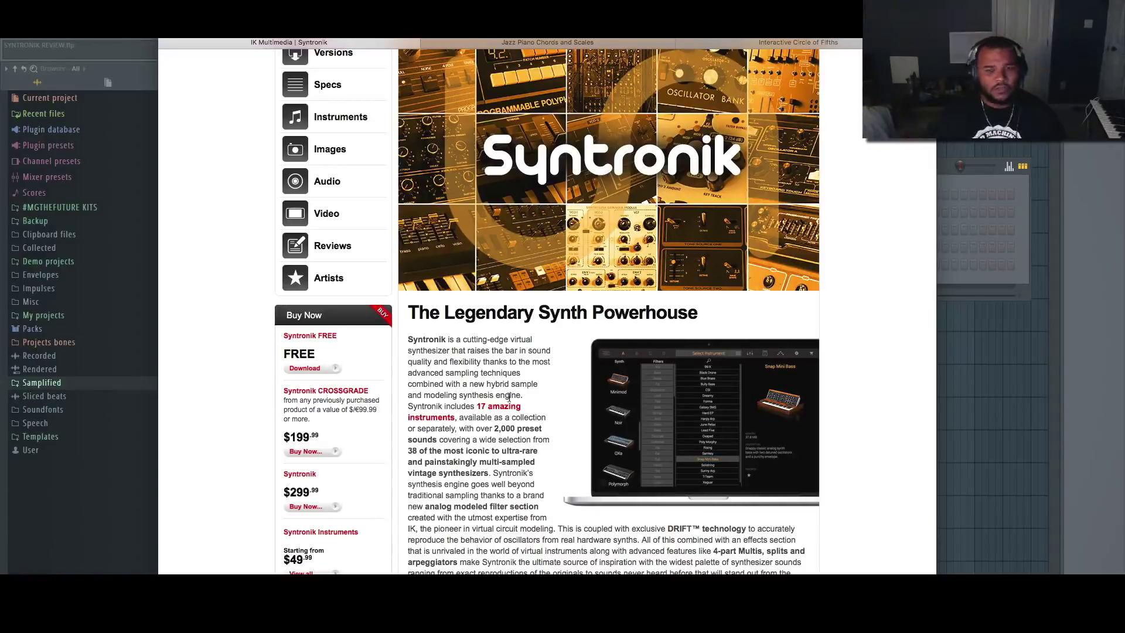
pyautogui.scroll(3, 504, 401)
pyautogui.scroll(-1, 571, 405)
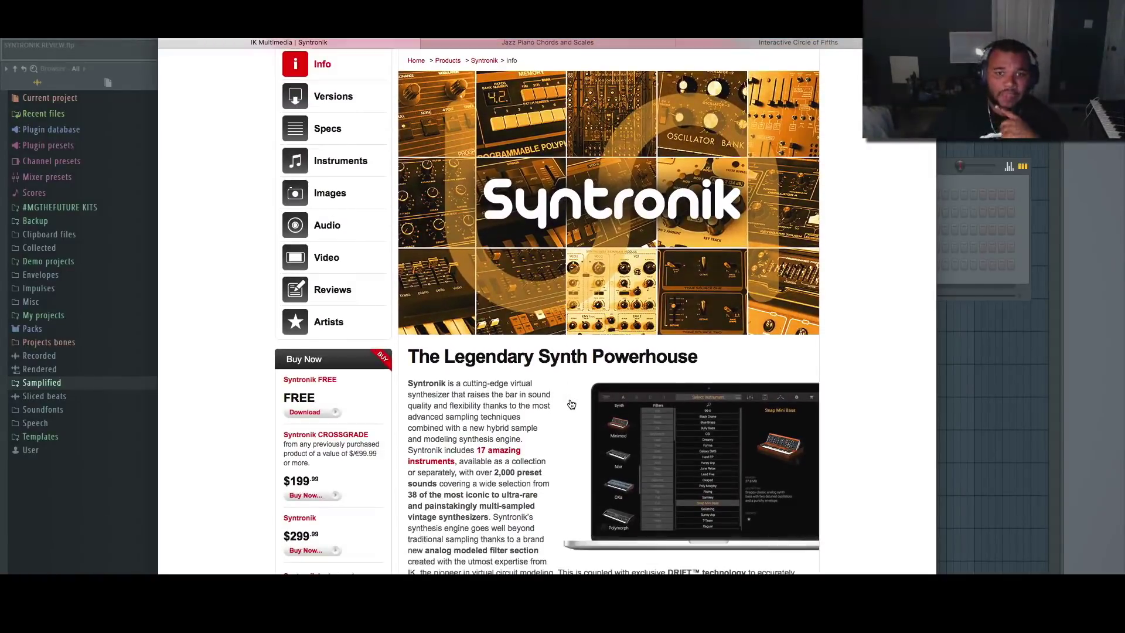
pyautogui.scroll(-1, 571, 404)
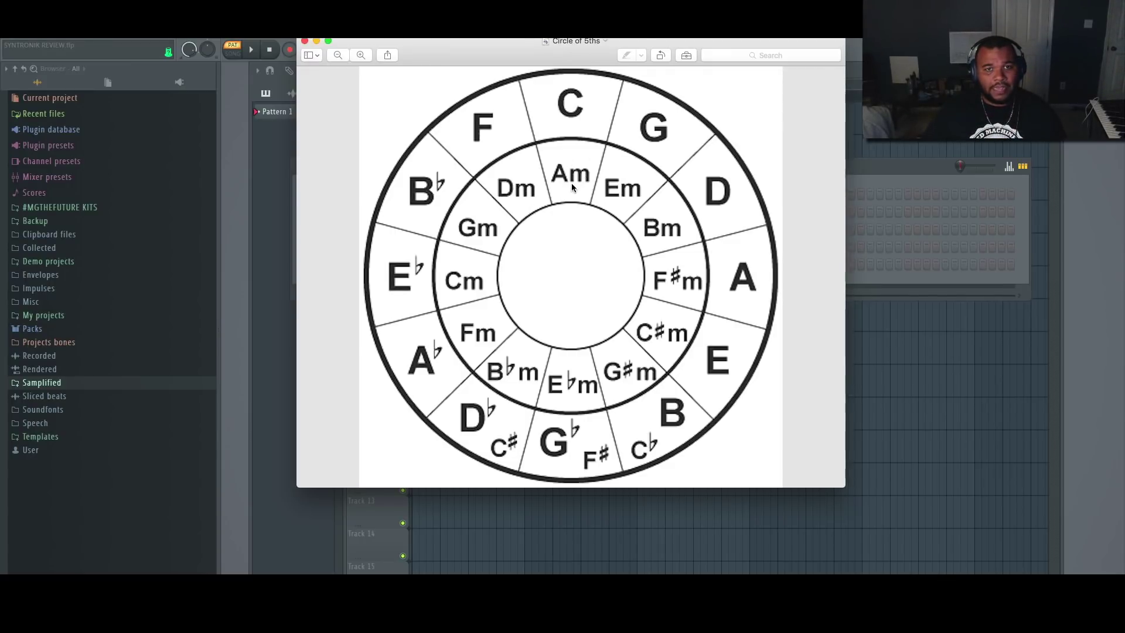
# Switch to FL Studio, open SampleTank 3 on the ST channel and browse its instrument library, including Syntronik 99.
pyautogui.click(297, 162)
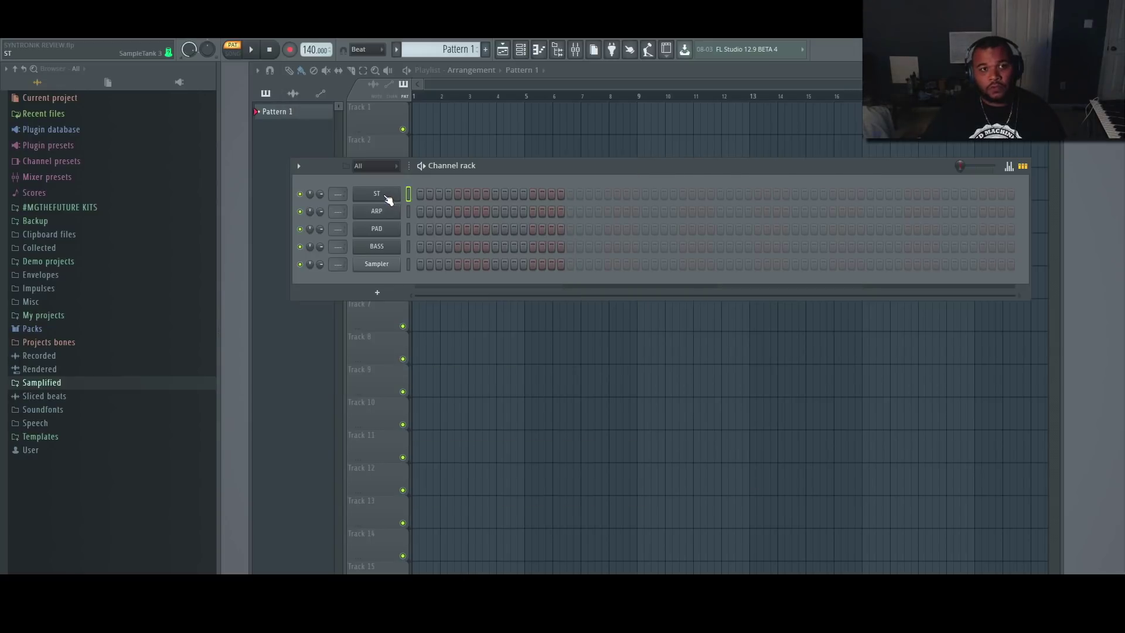
pyautogui.click(375, 193)
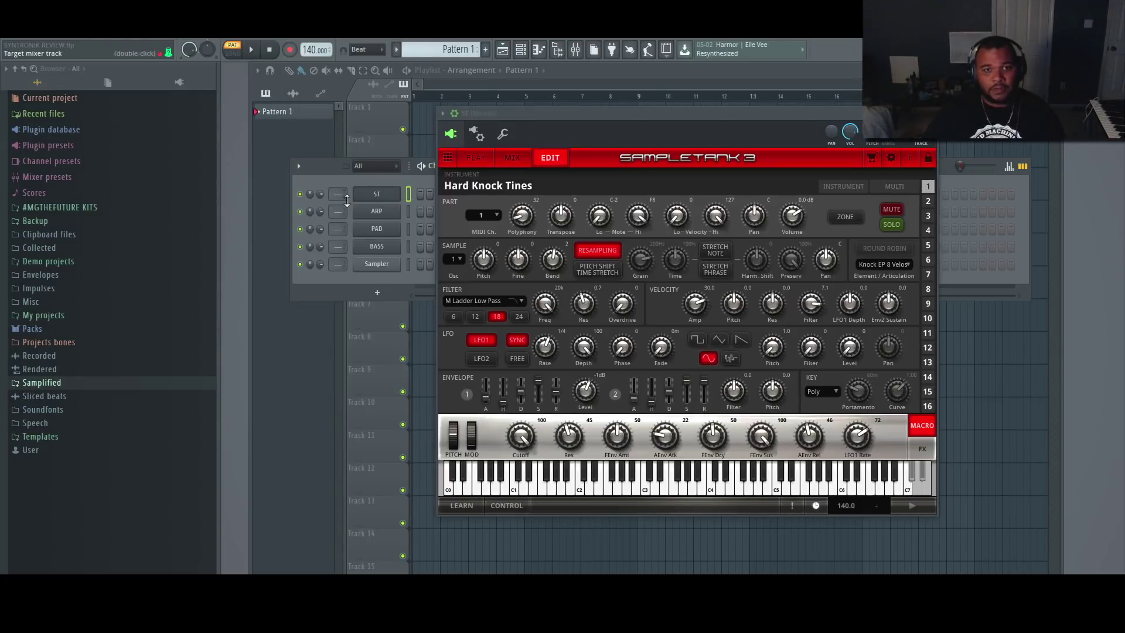
pyautogui.click(475, 158)
pyautogui.scroll(3, 518, 293)
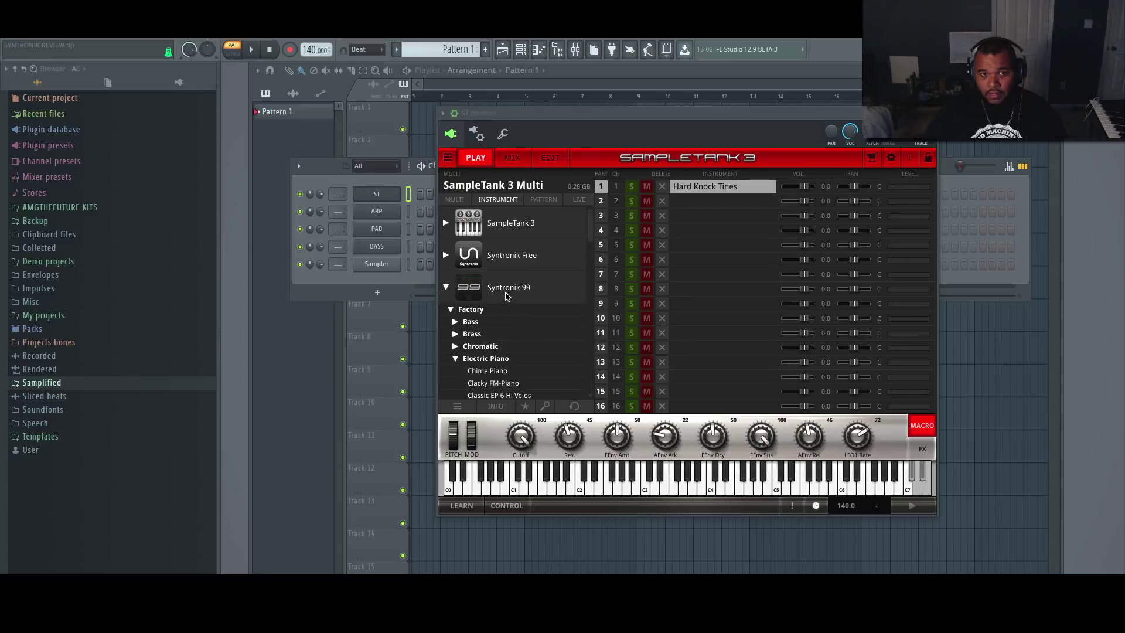
pyautogui.scroll(-4, 528, 296)
pyautogui.scroll(-1, 529, 294)
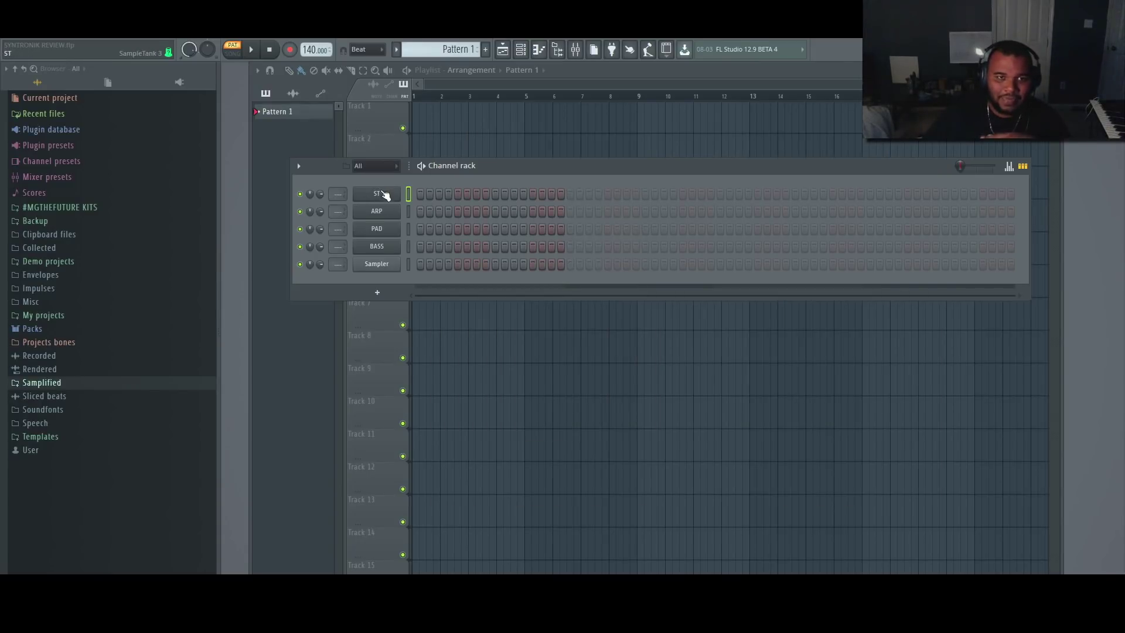
# Open the ST channel's piano roll and set its scale highlighting to Minor Natural (Aeolian) with root note A.
pyautogui.rightClick(385, 195)
pyautogui.click(427, 190)
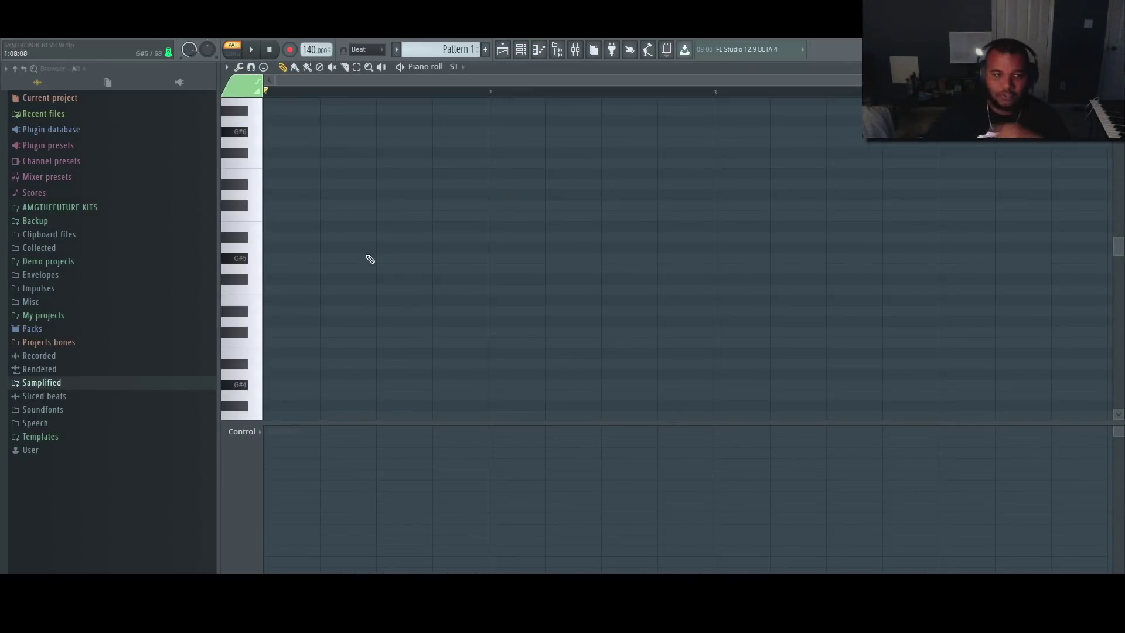
pyautogui.click(228, 67)
pyautogui.moveTo(276, 140)
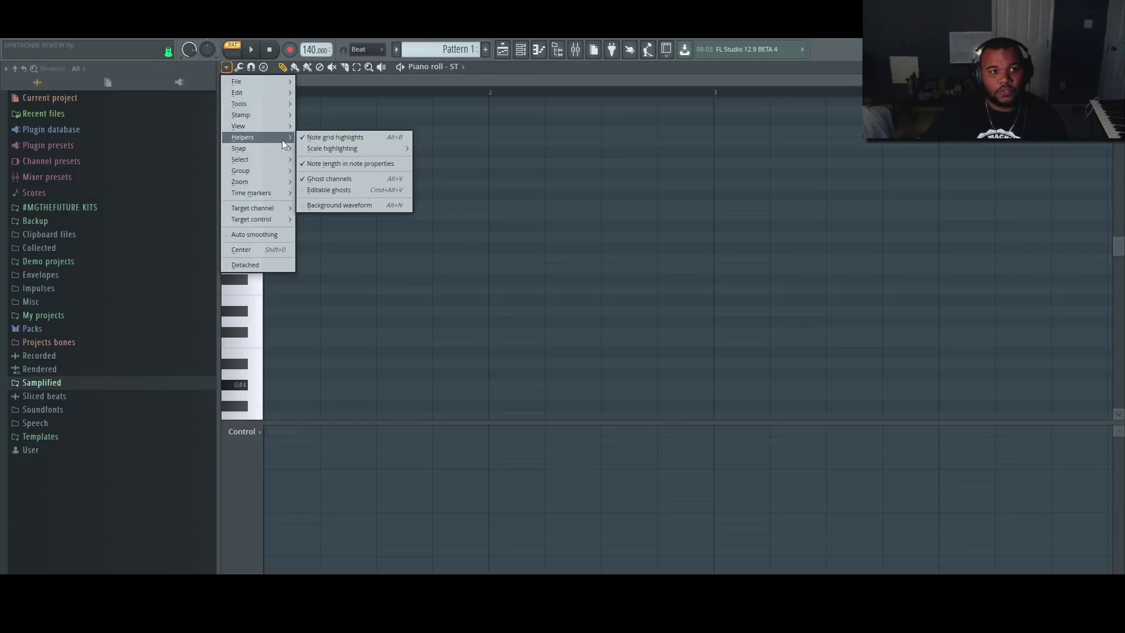
pyautogui.moveTo(393, 148)
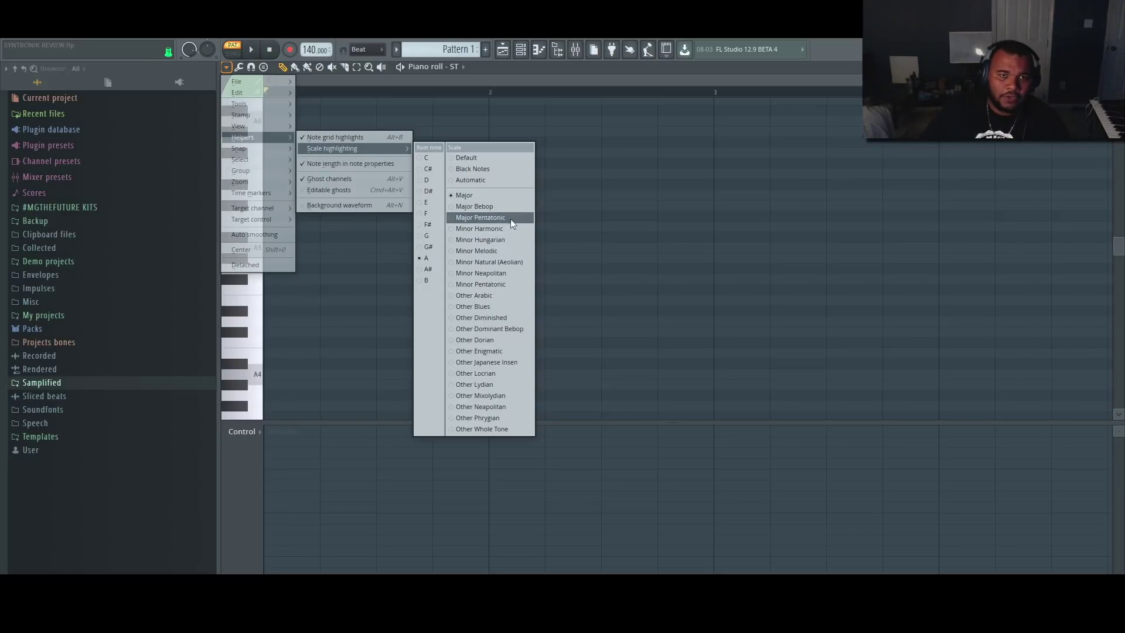
pyautogui.click(512, 262)
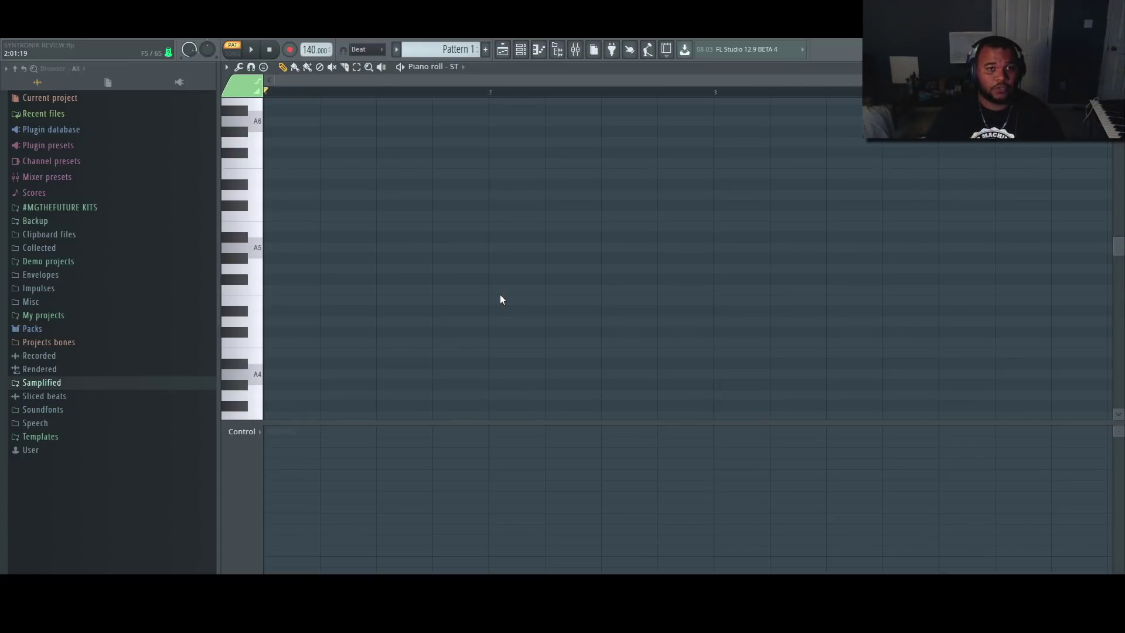
# Place short half-beat notes A5, B5, C6 and D6 in the first bar of the ST pattern.
pyautogui.scroll(2, 318, 254)
pyautogui.click(271, 336)
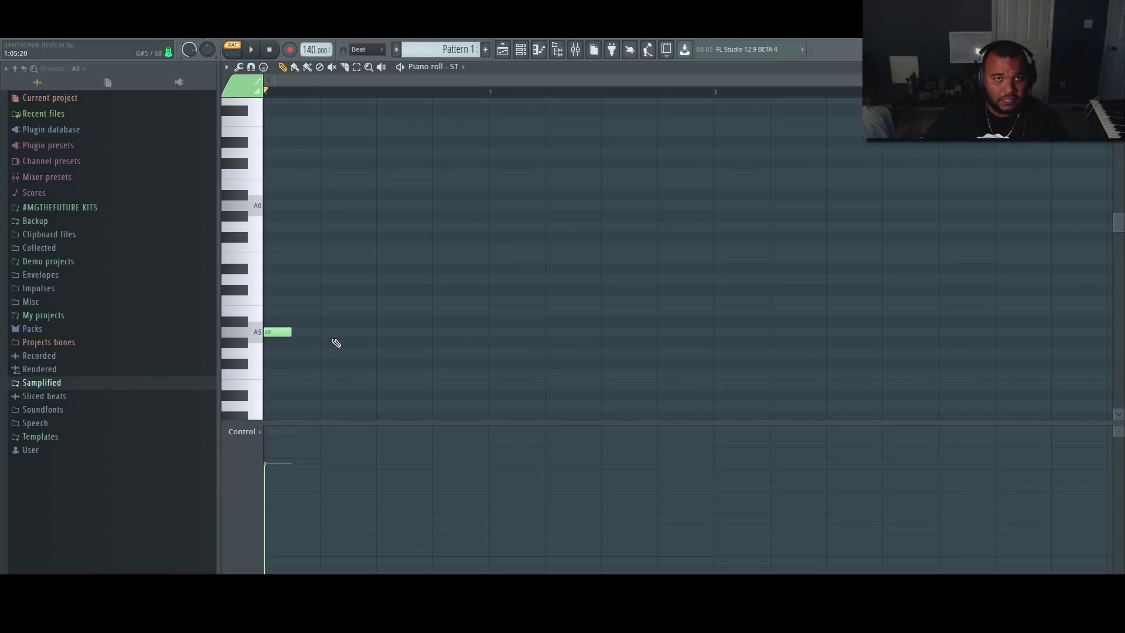
pyautogui.click(326, 311)
pyautogui.click(338, 300)
pyautogui.click(382, 279)
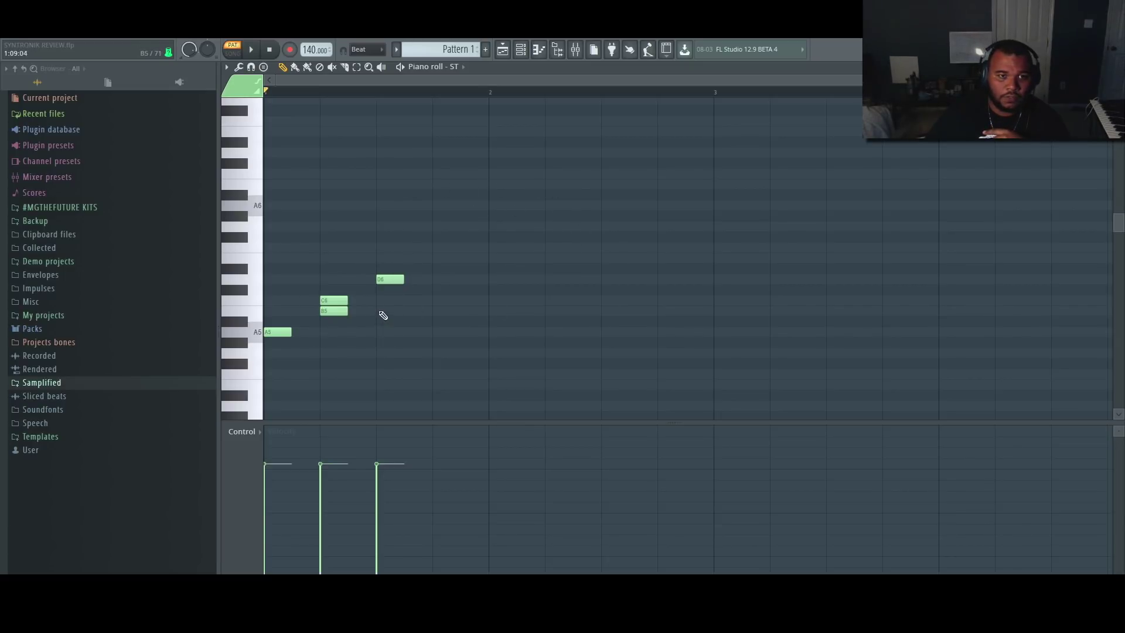
# Build an A minor chord at the start by removing B5 and C6, lengthening A5 to 2.5 beats and adding matching C6 and E6 notes.
pyautogui.rightClick(334, 300)
pyautogui.rightClick(334, 311)
pyautogui.moveTo(290, 332); pyautogui.dragTo(403, 335)
pyautogui.click(293, 300)
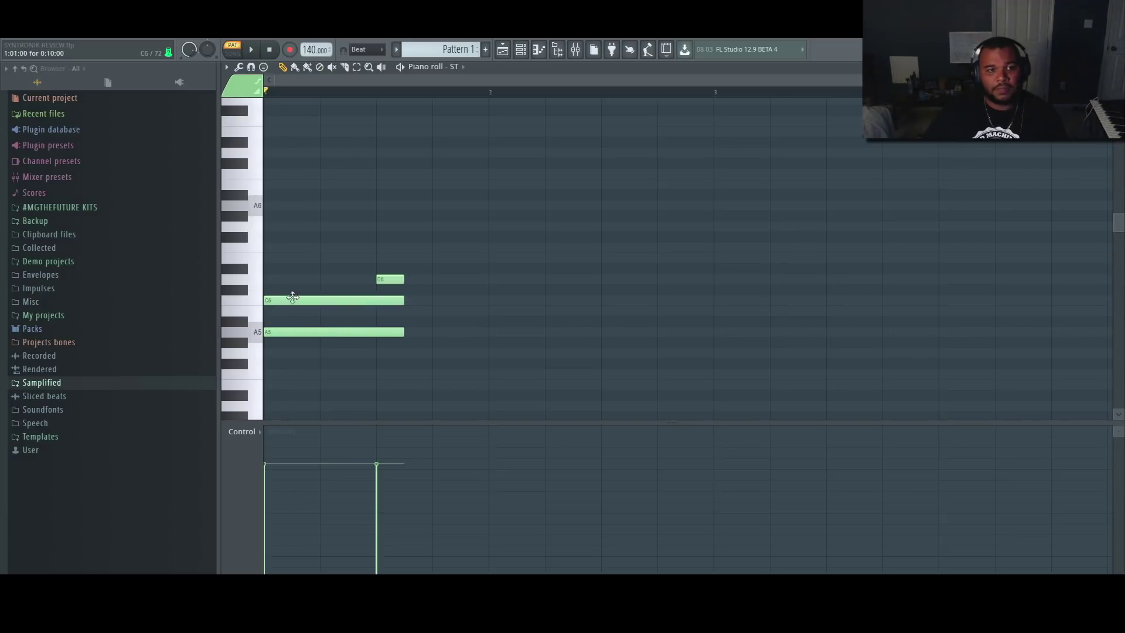
pyautogui.click(279, 258)
# Build a D minor chord at bar 2 by moving the D6 note there, adding F6 and A6, and extending all three to 3.5 beats.
pyautogui.moveTo(389, 279); pyautogui.dragTo(455, 289)
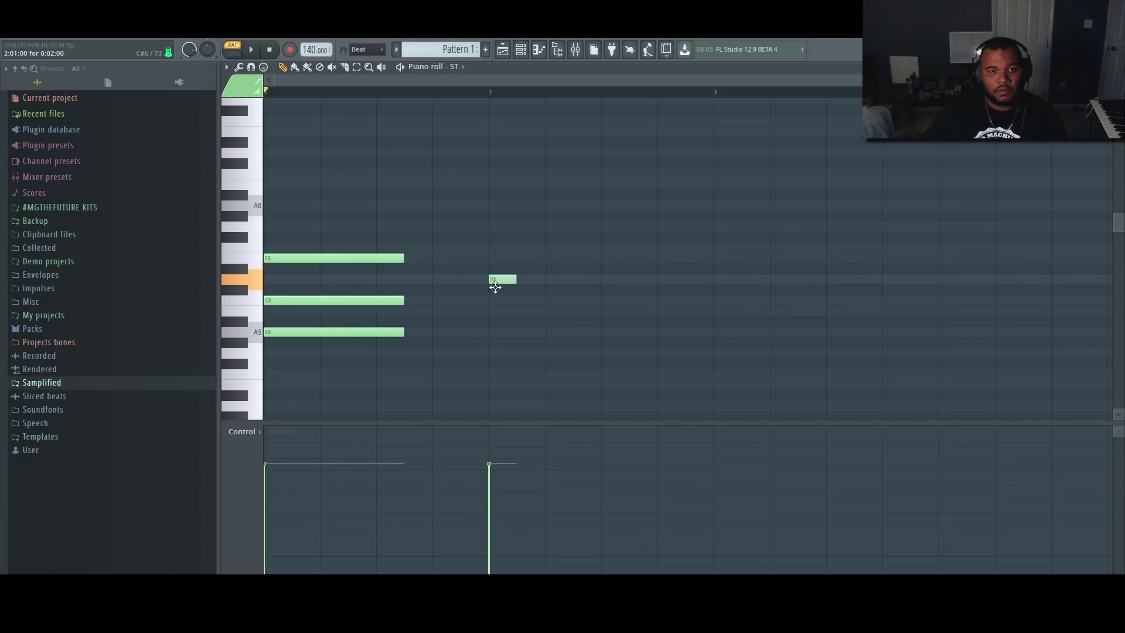
pyautogui.click(491, 247)
pyautogui.click(491, 205)
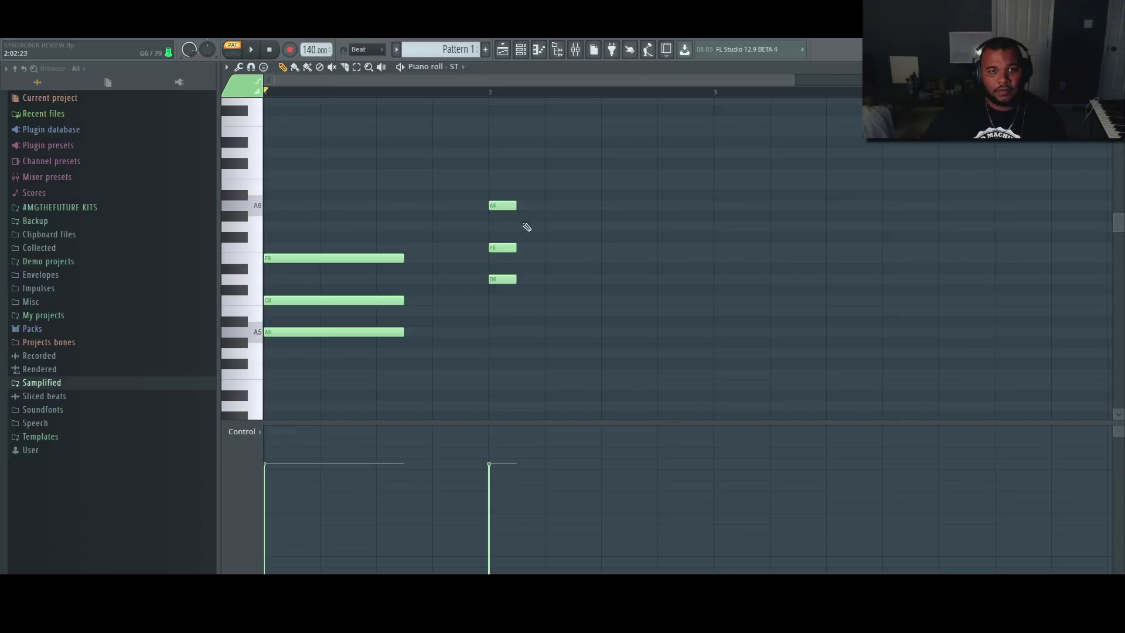
pyautogui.moveTo(516, 247); pyautogui.dragTo(698, 244)
# Set the project tempo to 133 BPM and play back the two chords.
pyautogui.moveTo(315, 50); pyautogui.dragTo(315, 61)
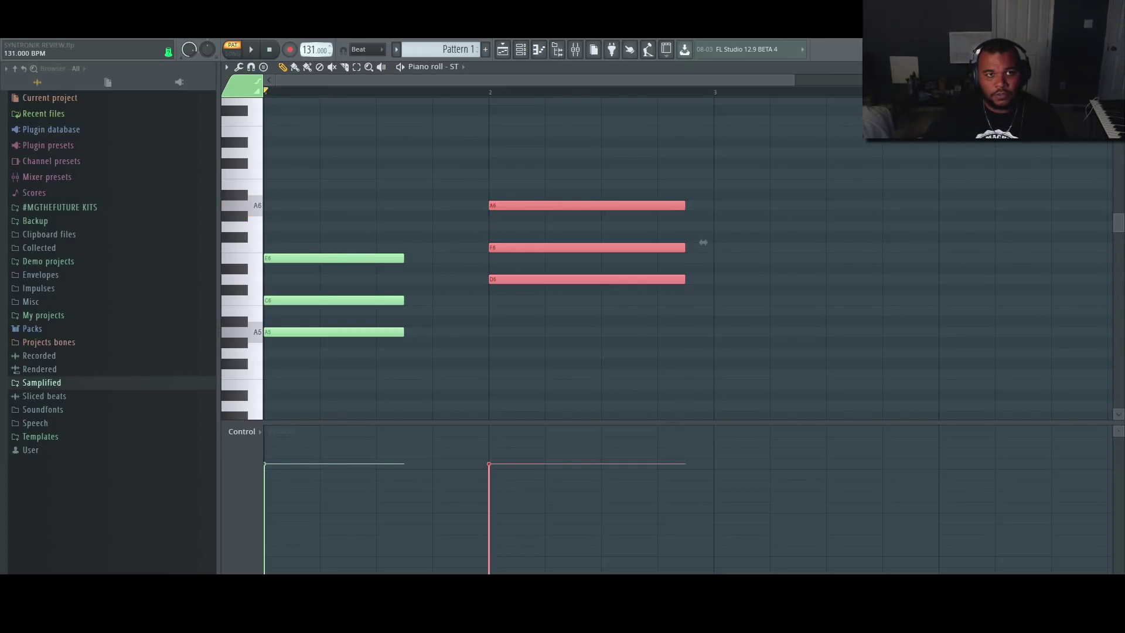
pyautogui.press('space')
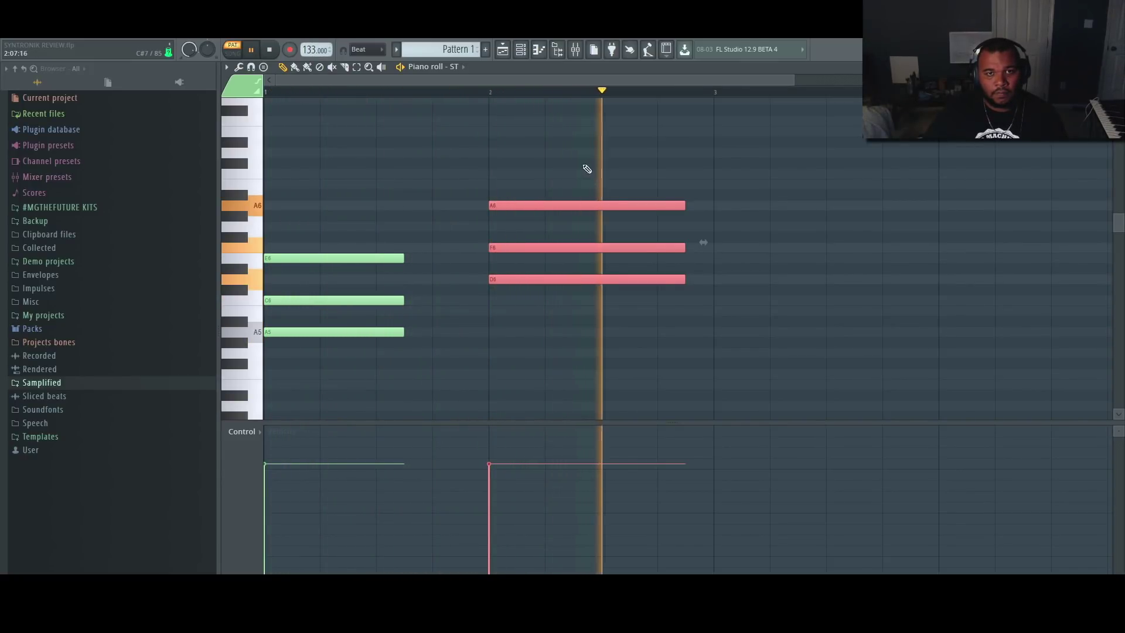
pyautogui.press('space')
# Move the D minor chord to beat 4 of bar 1 and, with 1/2 beat snap, extend the first chord to 3 beats and the second to 4.
pyautogui.moveTo(546, 279); pyautogui.dragTo(504, 280)
pyautogui.click(502, 286)
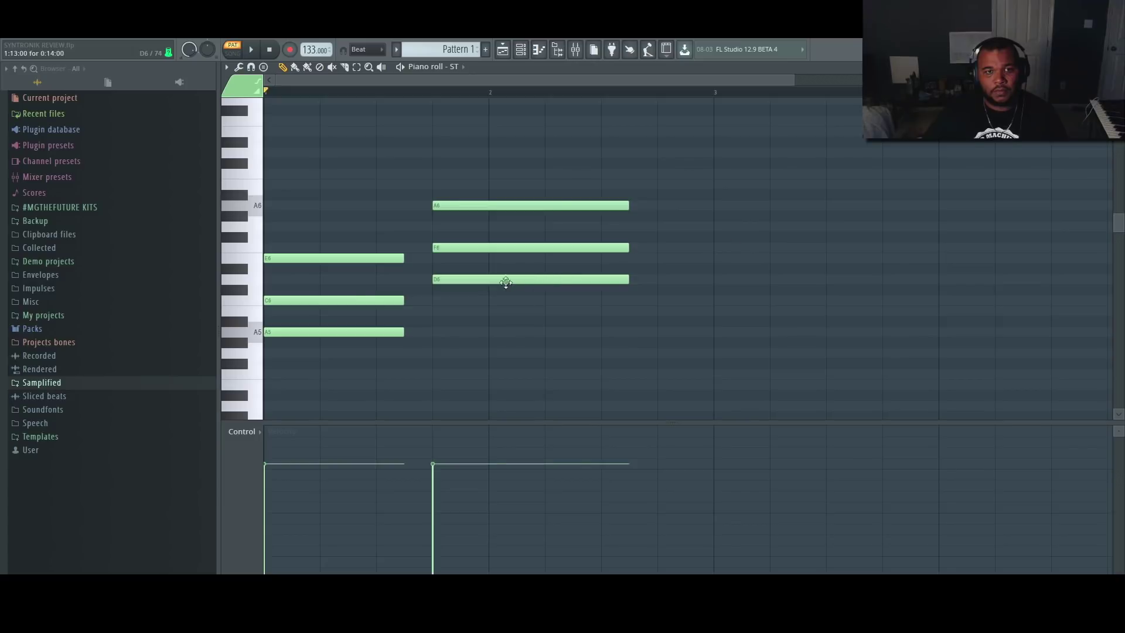
pyautogui.click(369, 50)
pyautogui.click(364, 189)
pyautogui.moveTo(400, 221); pyautogui.dragTo(378, 338)
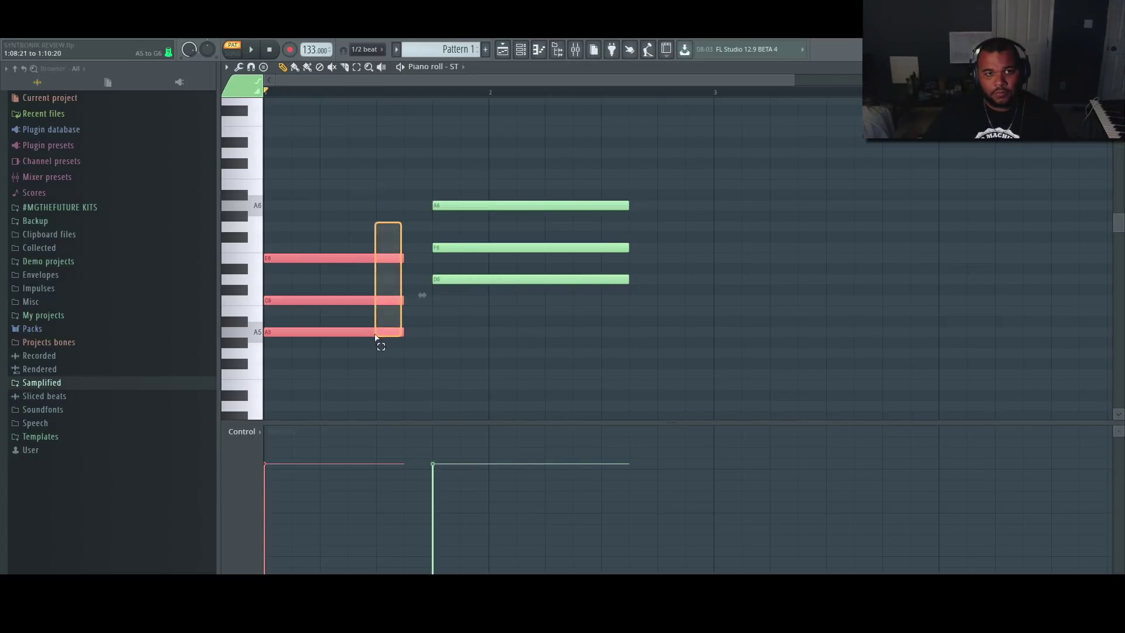
pyautogui.hotkey('ctrl', 'l')
pyautogui.click(603, 322)
pyautogui.moveTo(667, 198); pyautogui.dragTo(657, 280)
pyautogui.click(717, 287)
pyautogui.press('space')
pyautogui.press('space')
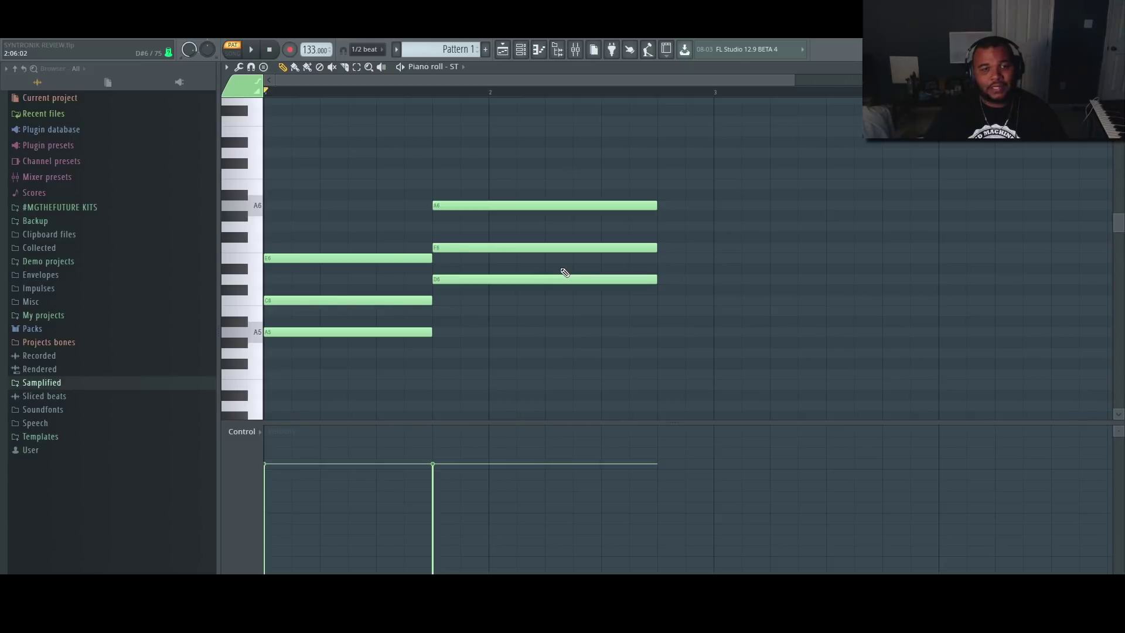
# Invert the D minor chord by transposing its A6 note down one octave to A5, and play the pattern.
pyautogui.click(592, 205)
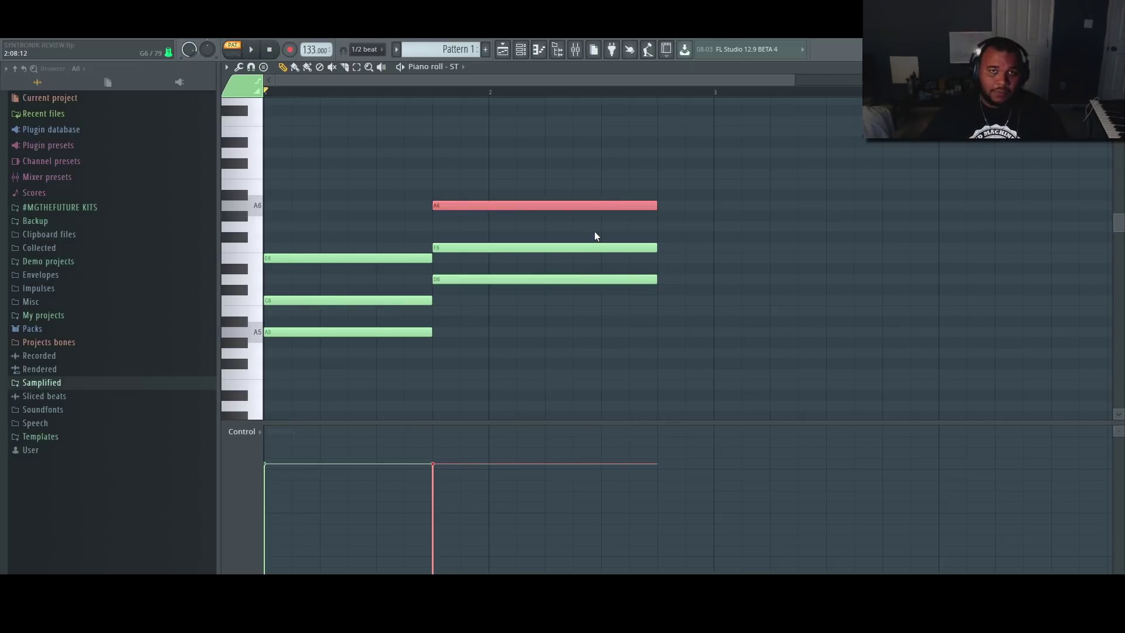
pyautogui.press('Down')
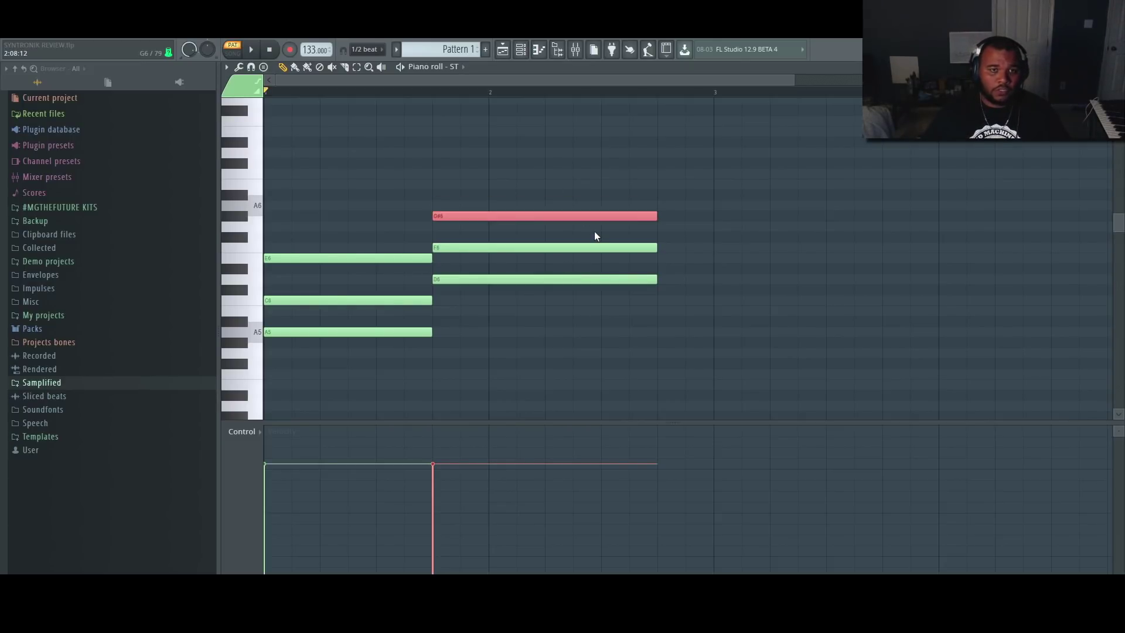
pyautogui.press('Up')
pyautogui.hotkey('ctrl', 'Down')
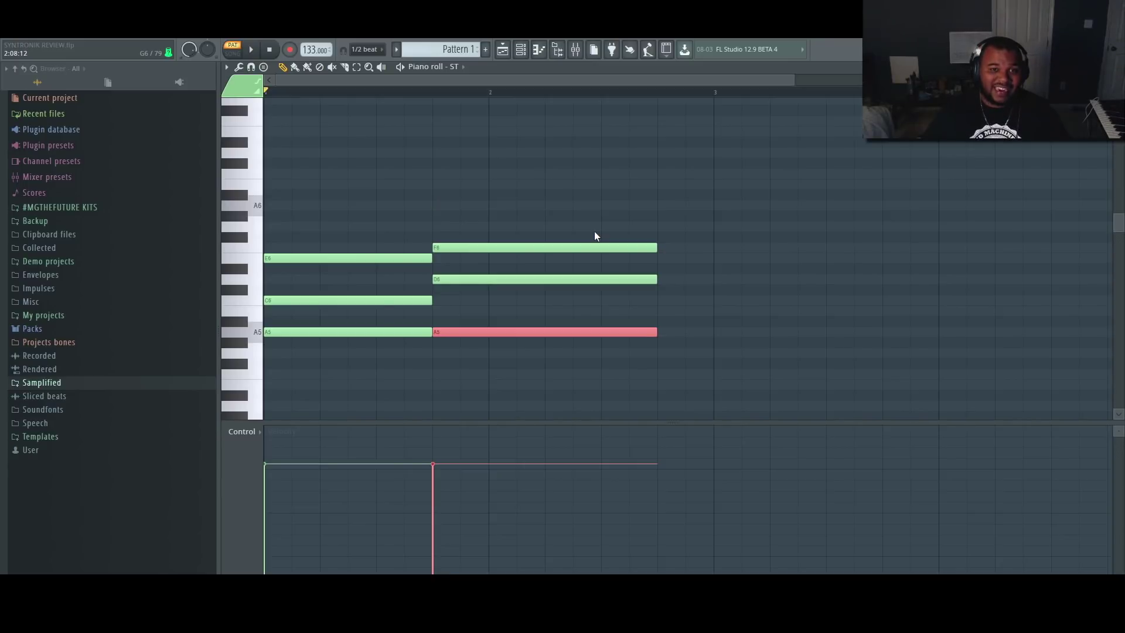
pyautogui.click(528, 359)
pyautogui.press('space')
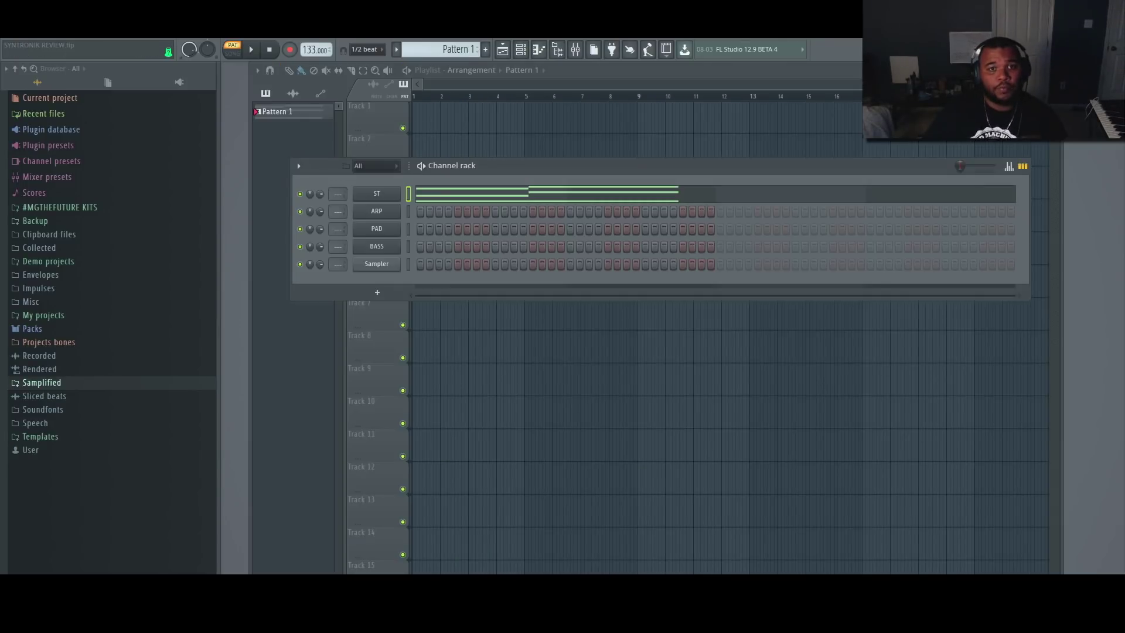
# Rename Pattern 1 as "Amin - i iv".
pyautogui.rightClick(294, 113)
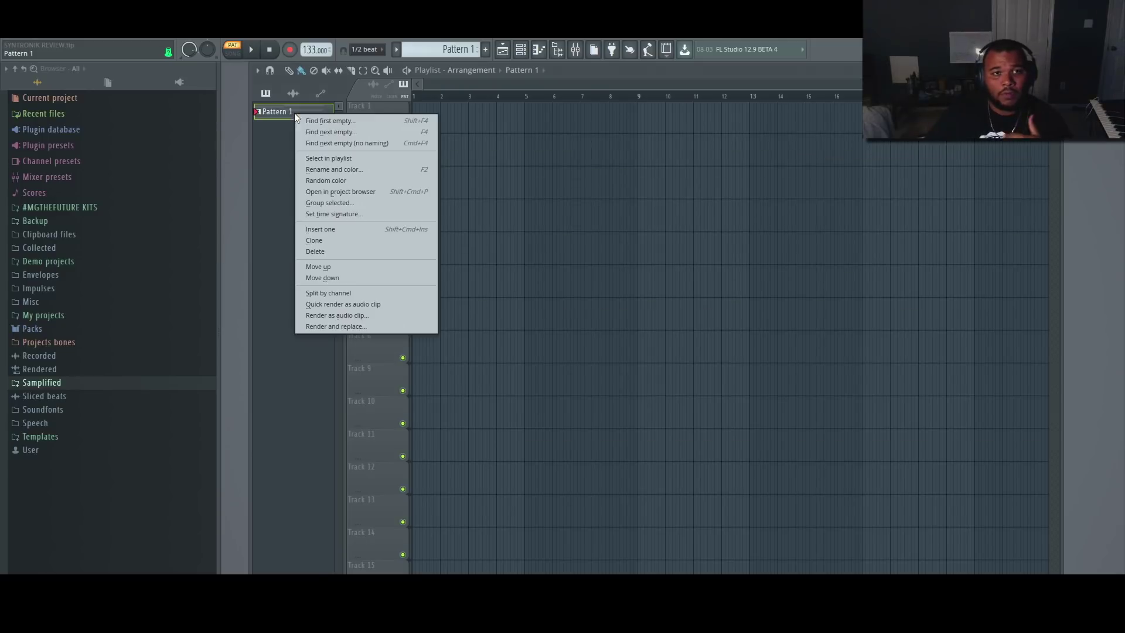
pyautogui.click(358, 170)
pyautogui.write('Amin - i i')
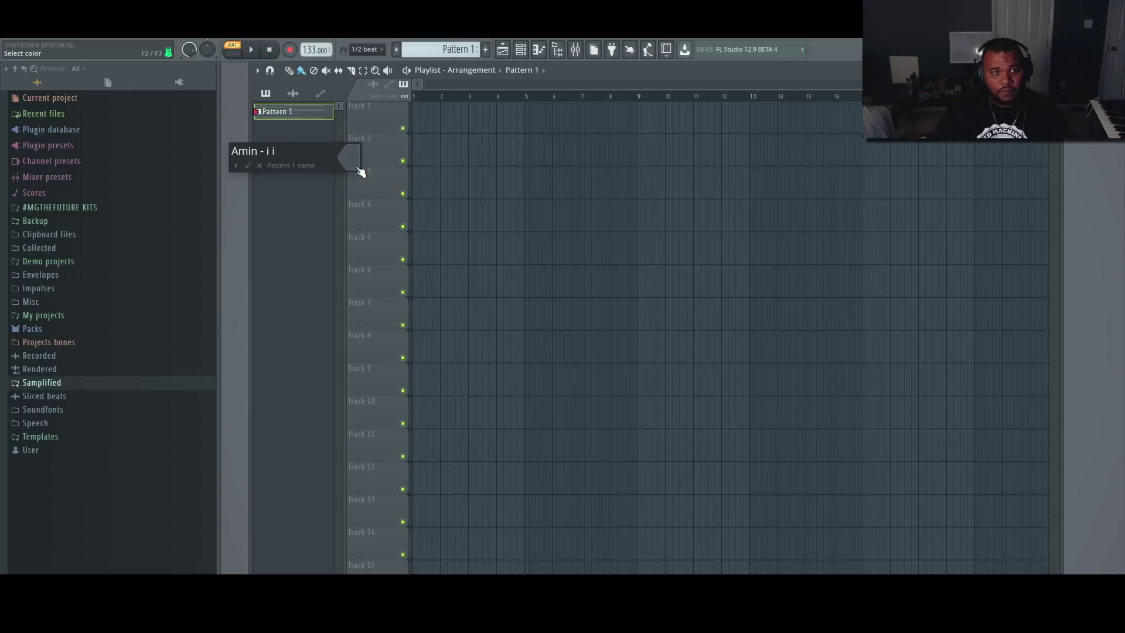
pyautogui.press('Return')
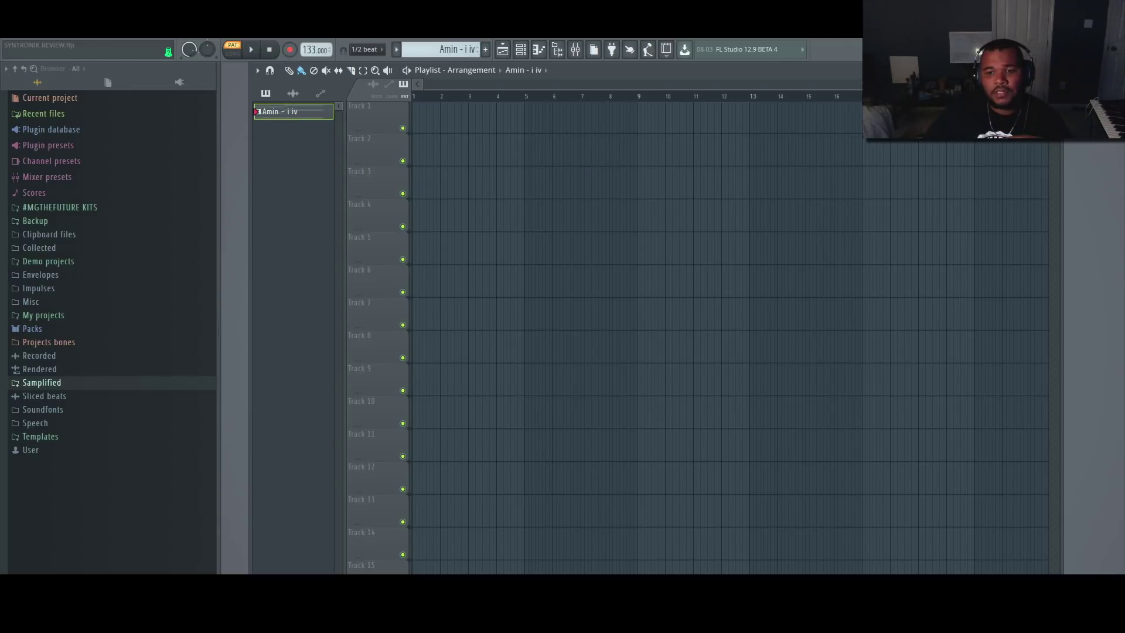
# Consult the Circle of 5ths chart and name the second pattern "Gmaj - I IV".
pyautogui.press('super+Tab')
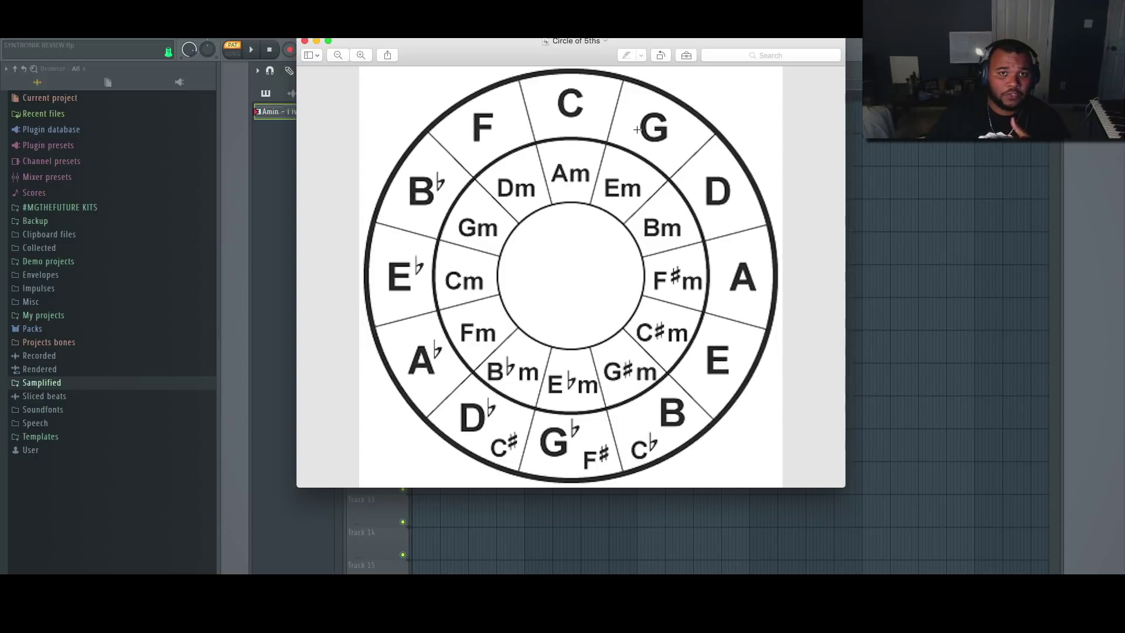
pyautogui.click(915, 203)
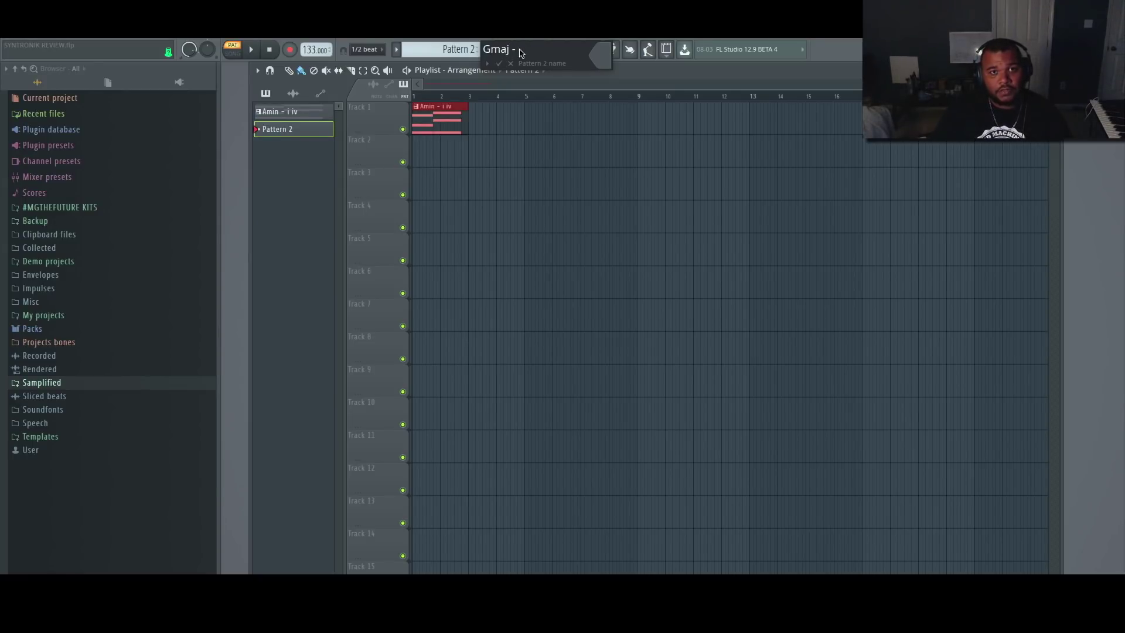
pyautogui.write('V')
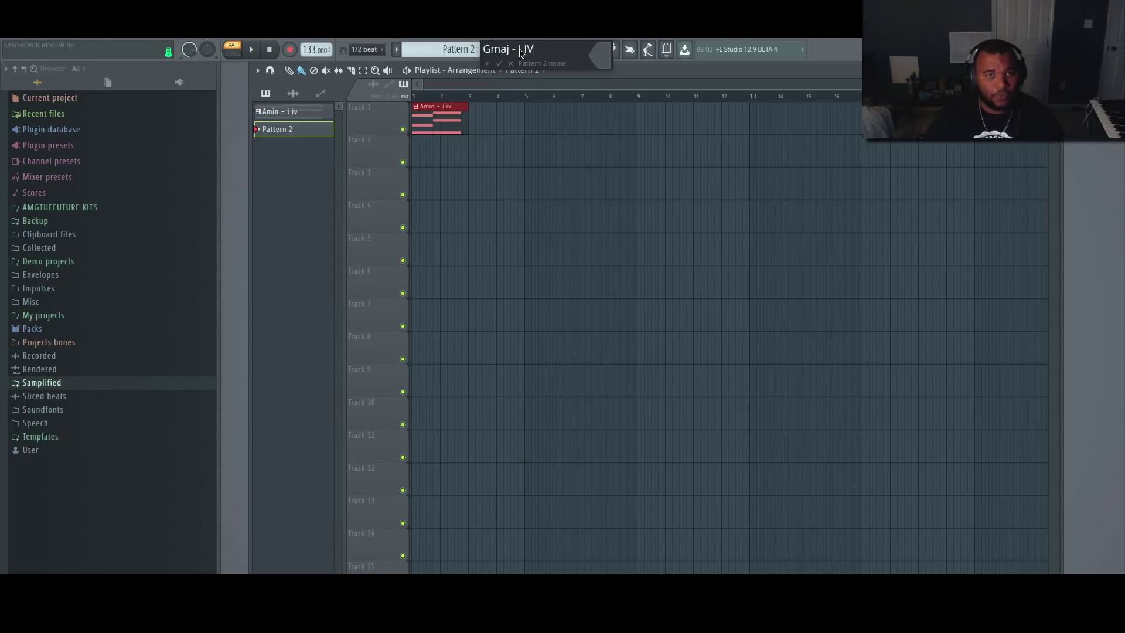
pyautogui.click(520, 51)
pyautogui.write('I')
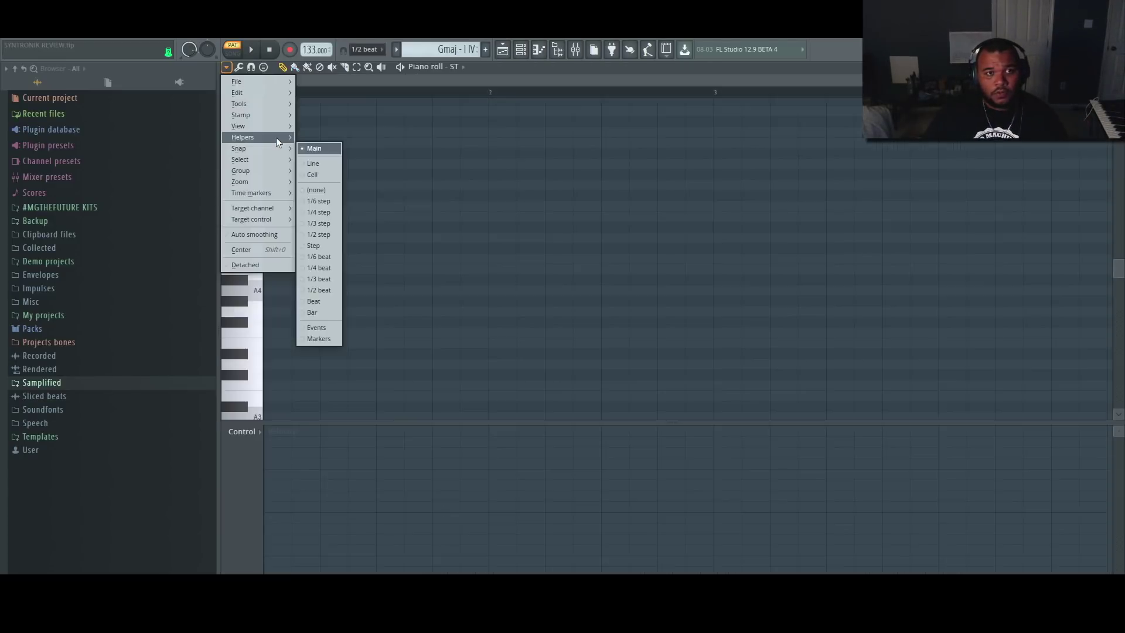
# Set the piano roll's scale highlighting to match the Gmaj pattern, with G as the root note.
pyautogui.moveTo(279, 142)
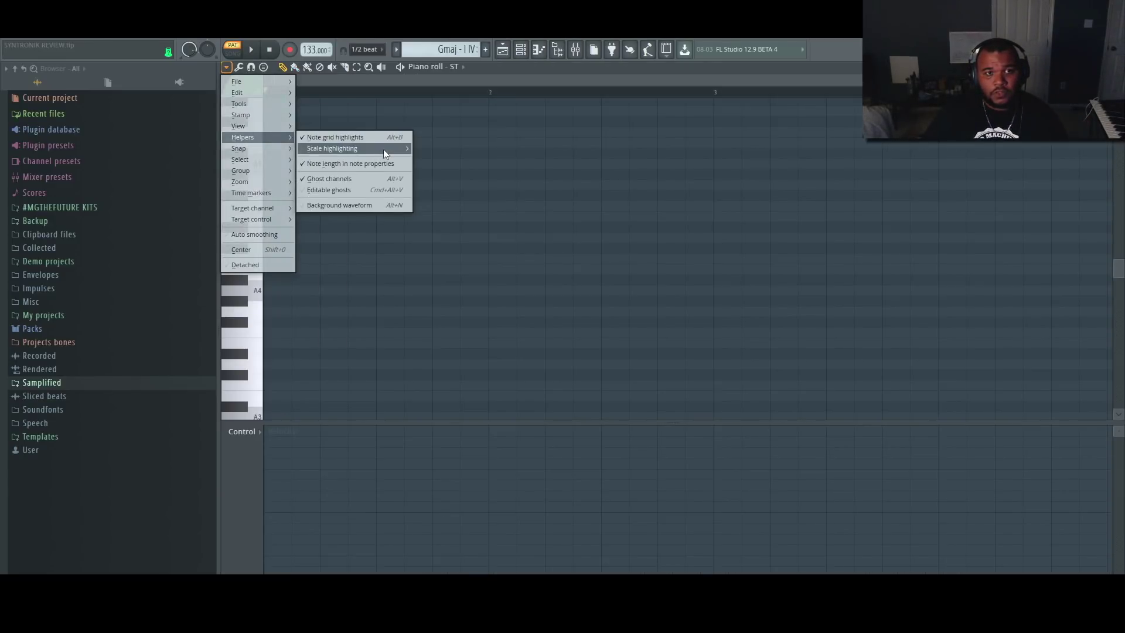
pyautogui.moveTo(388, 150)
pyautogui.click(428, 235)
pyautogui.click(226, 67)
pyautogui.moveTo(258, 137)
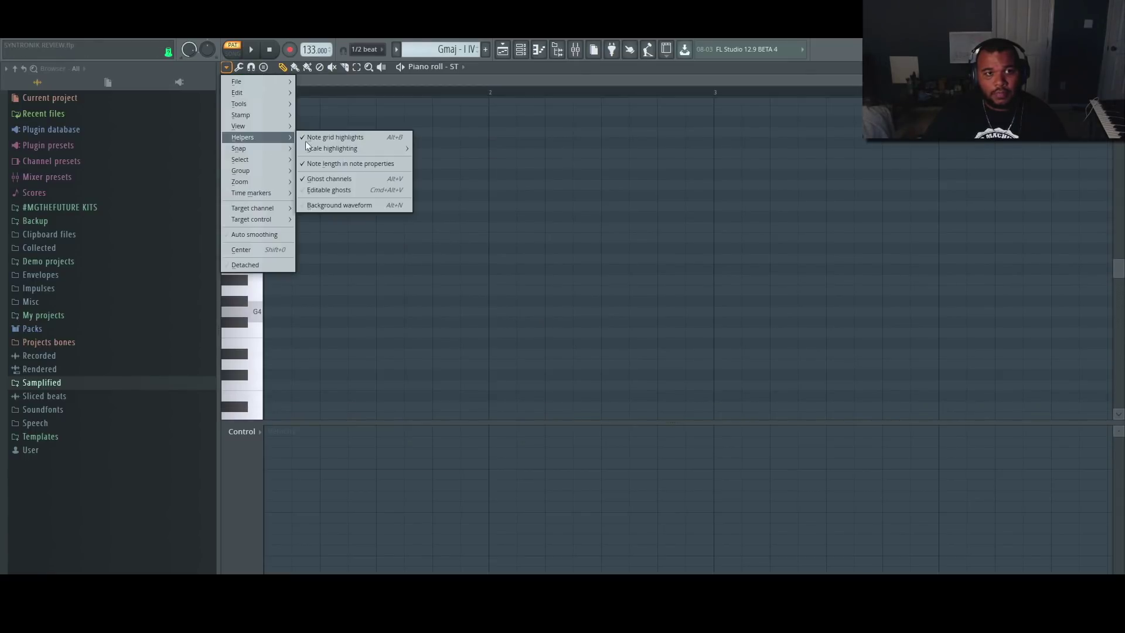
pyautogui.moveTo(352, 148)
pyautogui.click(466, 195)
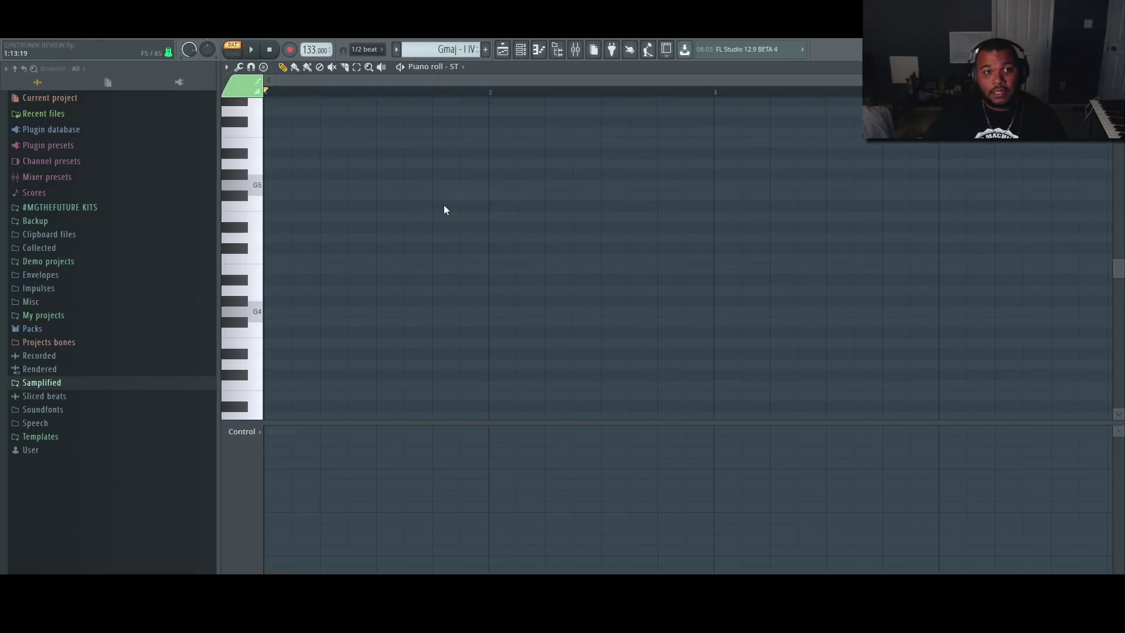
# Draw a G major chord (G5, B5, D6) from bar 1 and a C major chord (C6, E6, G6) from beat 4, each 3 beats long.
pyautogui.scroll(4, 363, 188)
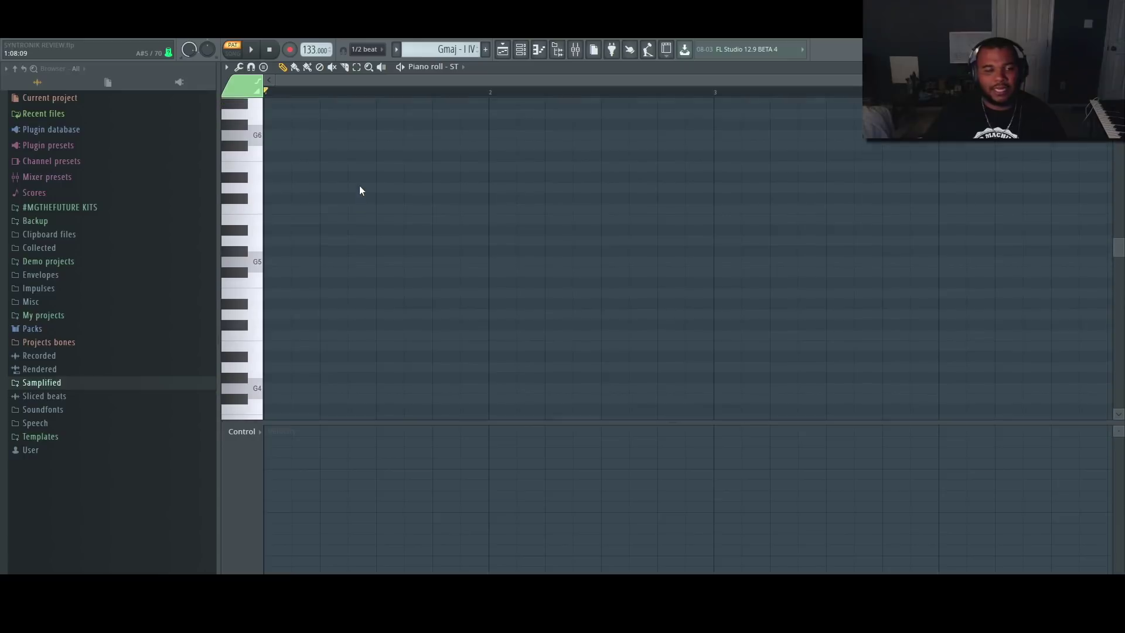
pyautogui.click(346, 310)
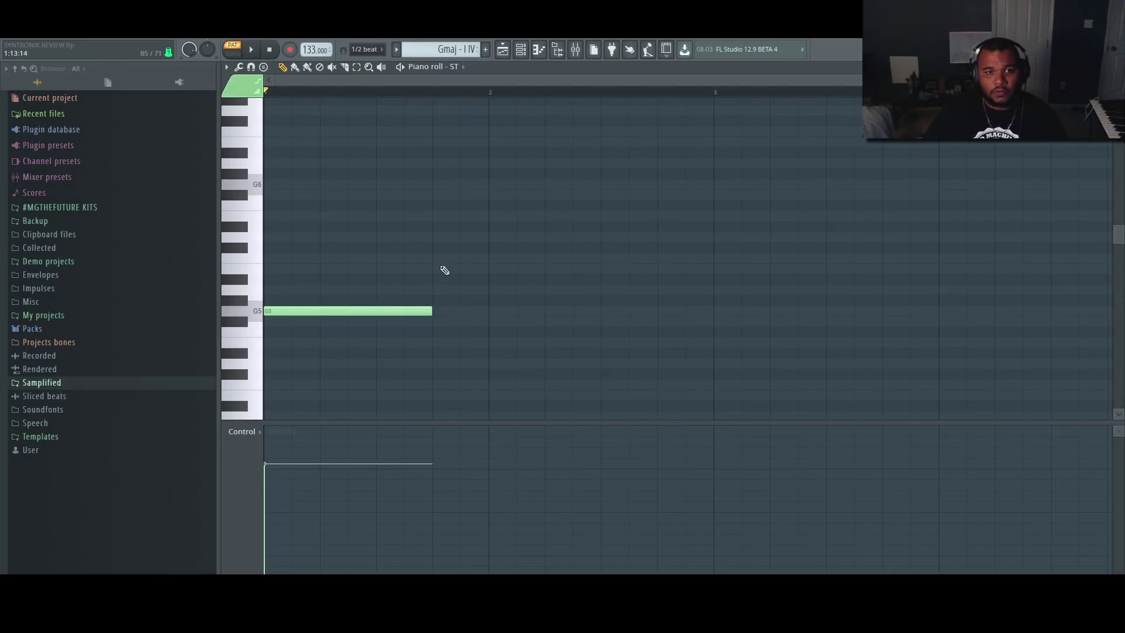
pyautogui.click(434, 258)
pyautogui.click(273, 269)
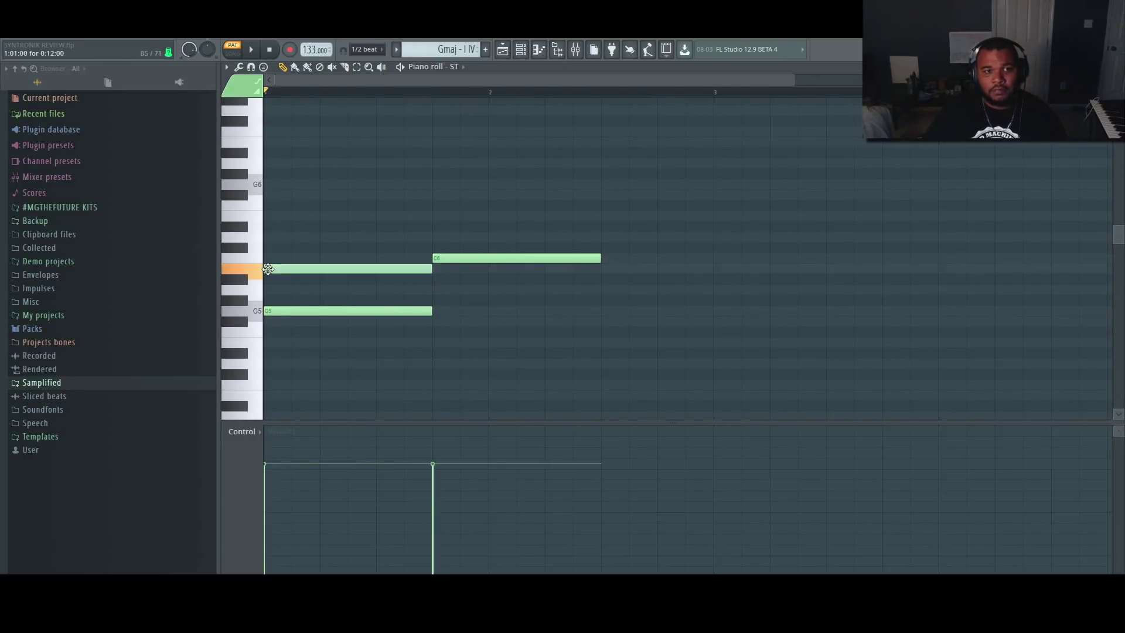
pyautogui.click(267, 237)
pyautogui.click(434, 216)
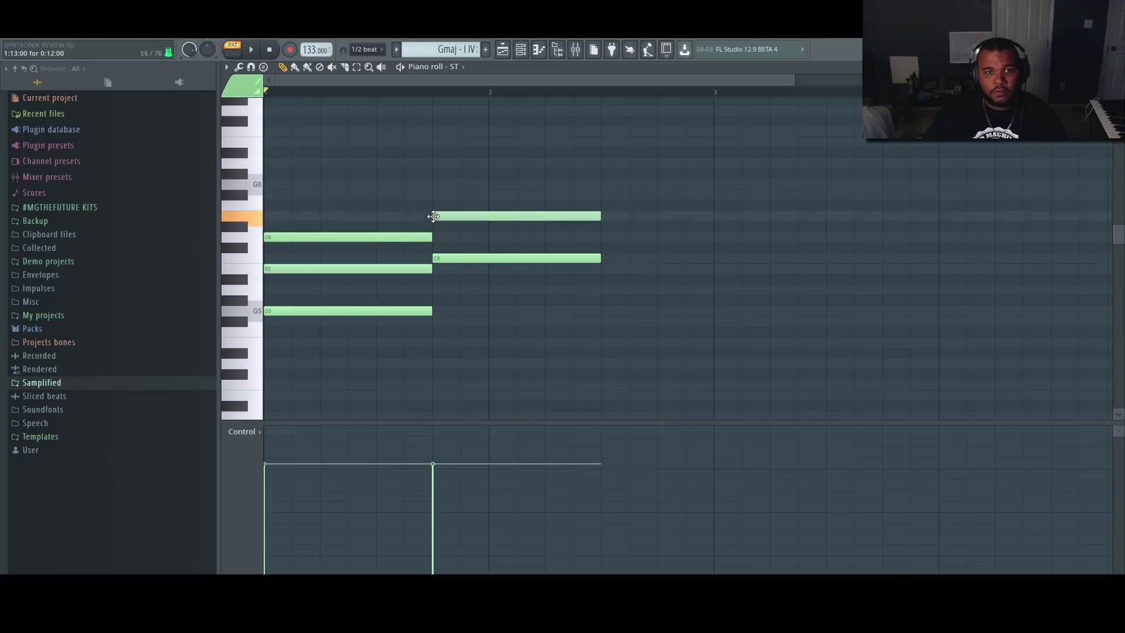
pyautogui.click(434, 184)
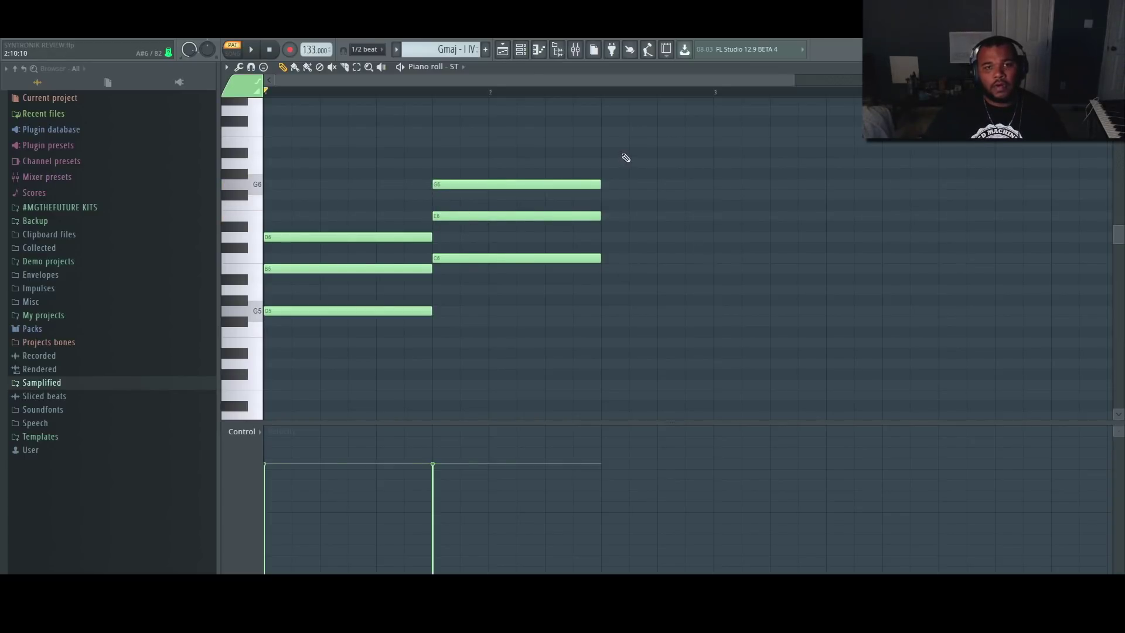
# Invert the C major chord by transposing its G6 note down one octave to G5, and extend the chord to the start of bar 3.
pyautogui.moveTo(629, 170); pyautogui.dragTo(550, 185)
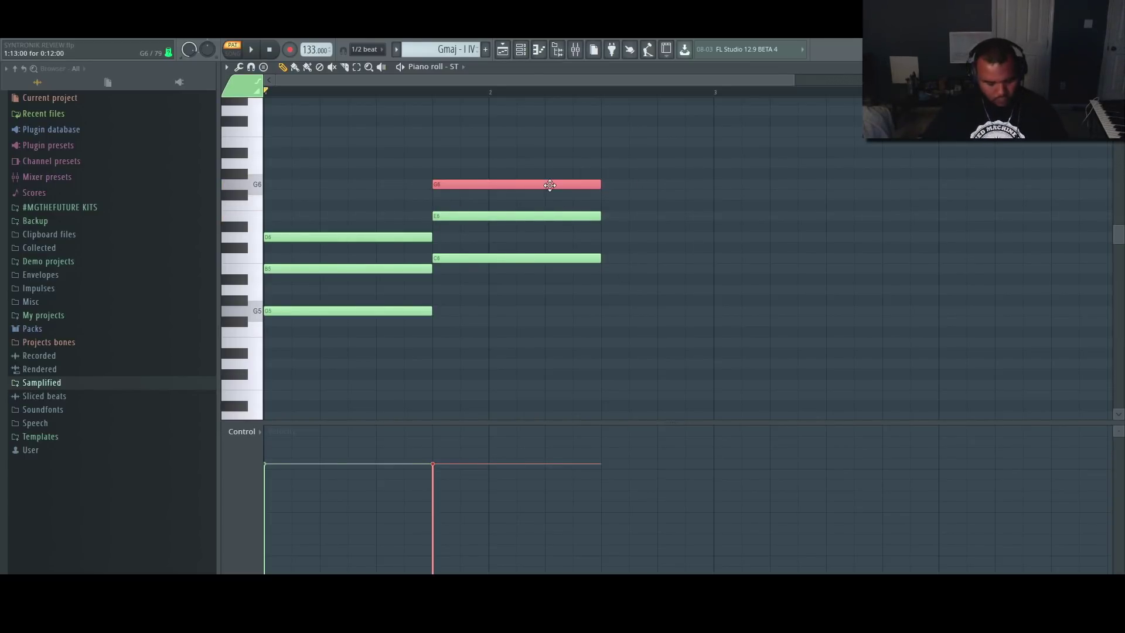
pyautogui.hotkey('shift', 'Down')
pyautogui.hotkey('ctrl', 'Down')
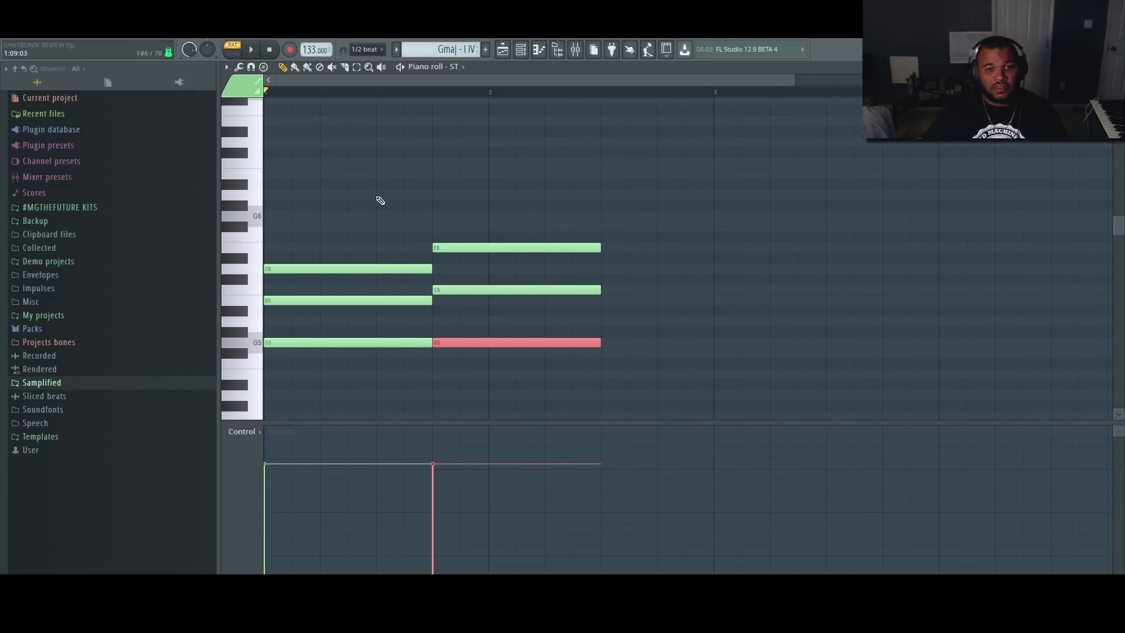
pyautogui.click(530, 187)
pyautogui.moveTo(634, 294); pyautogui.dragTo(705, 335)
pyautogui.click(742, 335)
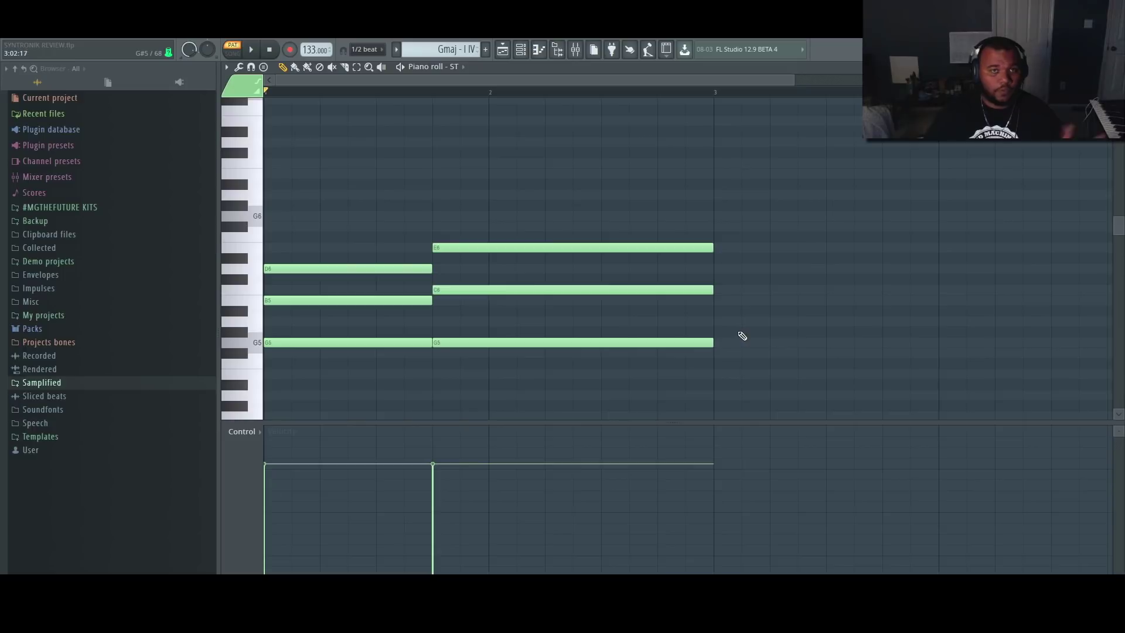
# Place the "Gmaj - I IV" pattern in the playlist on Track 2 at bar 3.
pyautogui.press('F7')
pyautogui.press('F6')
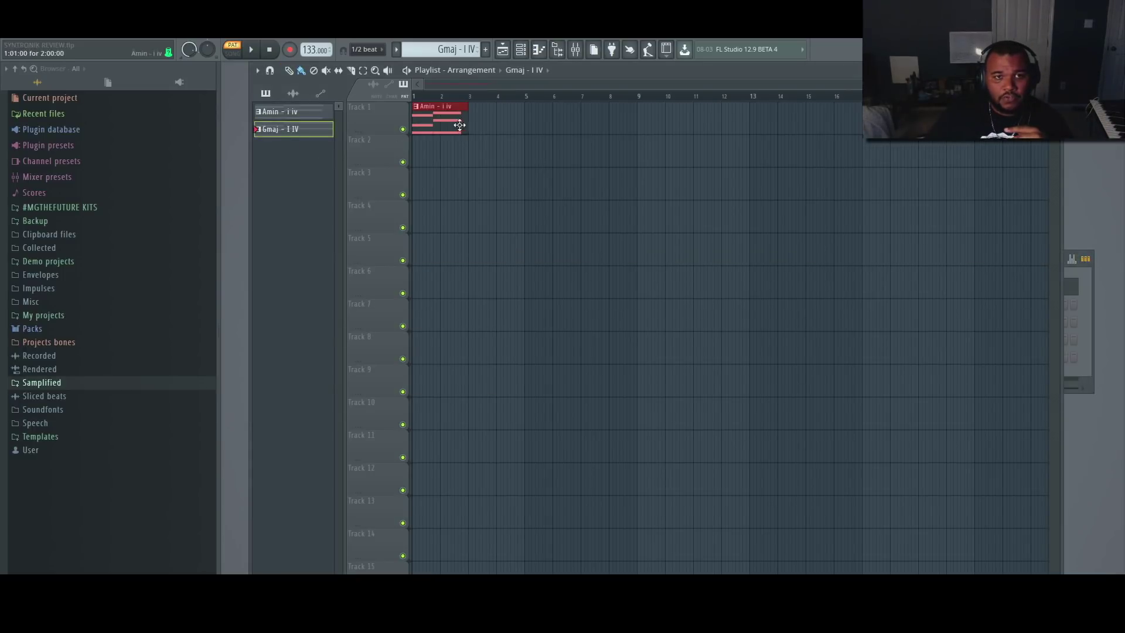
pyautogui.click(492, 117)
pyautogui.moveTo(497, 120); pyautogui.dragTo(495, 152)
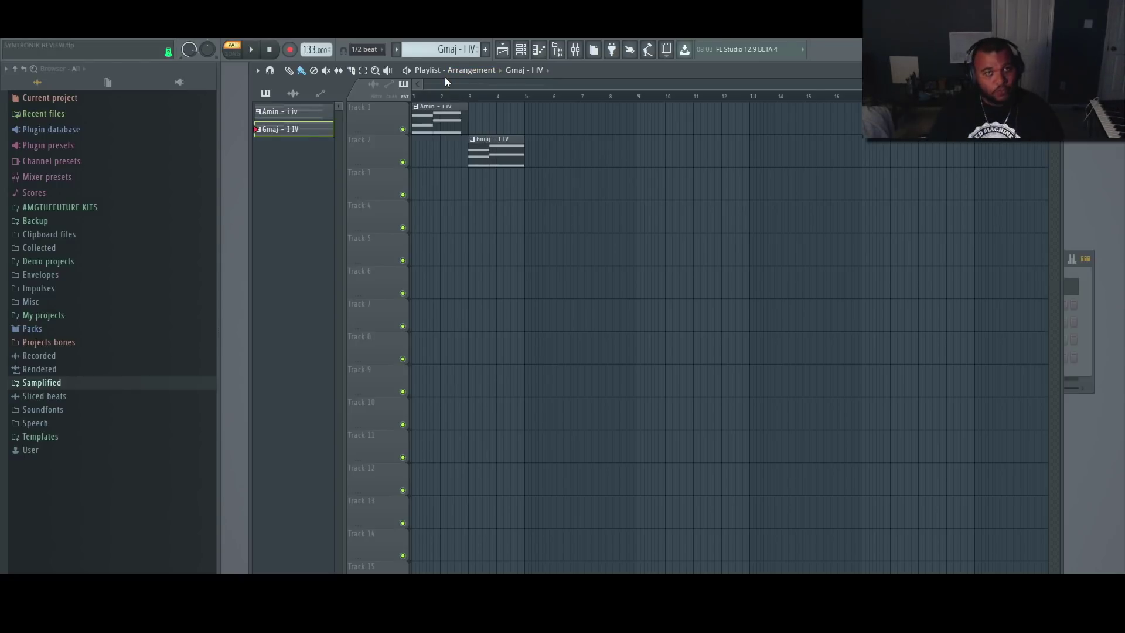
# Play the arrangement in song mode to hear both progressions in sequence, and stop playback.
pyautogui.click(233, 52)
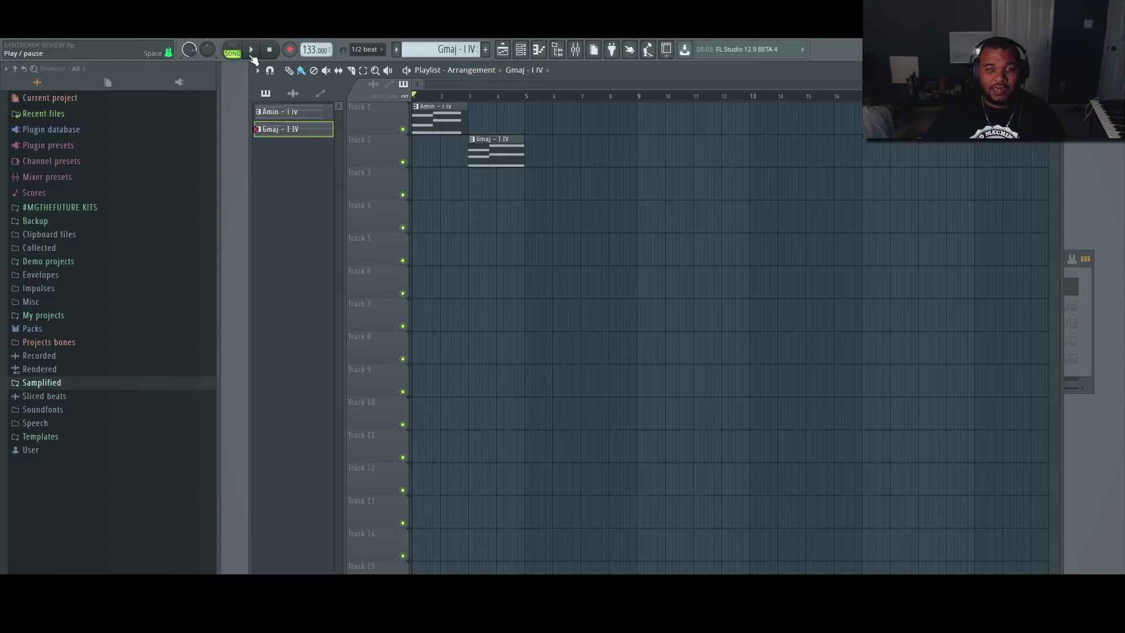
pyautogui.click(252, 57)
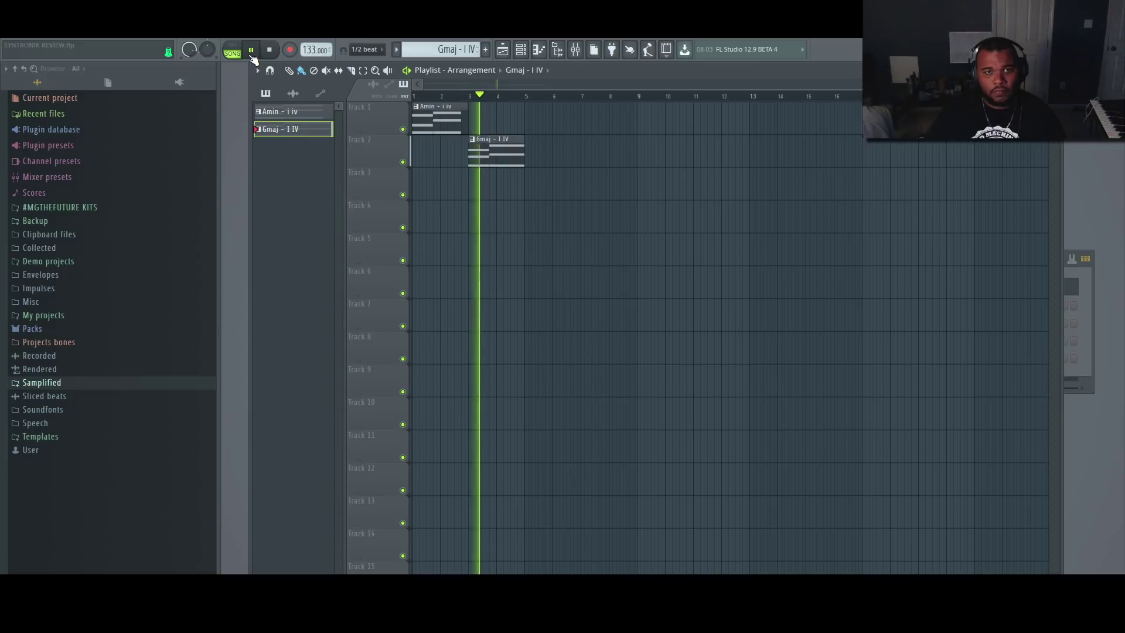
pyautogui.click(301, 70)
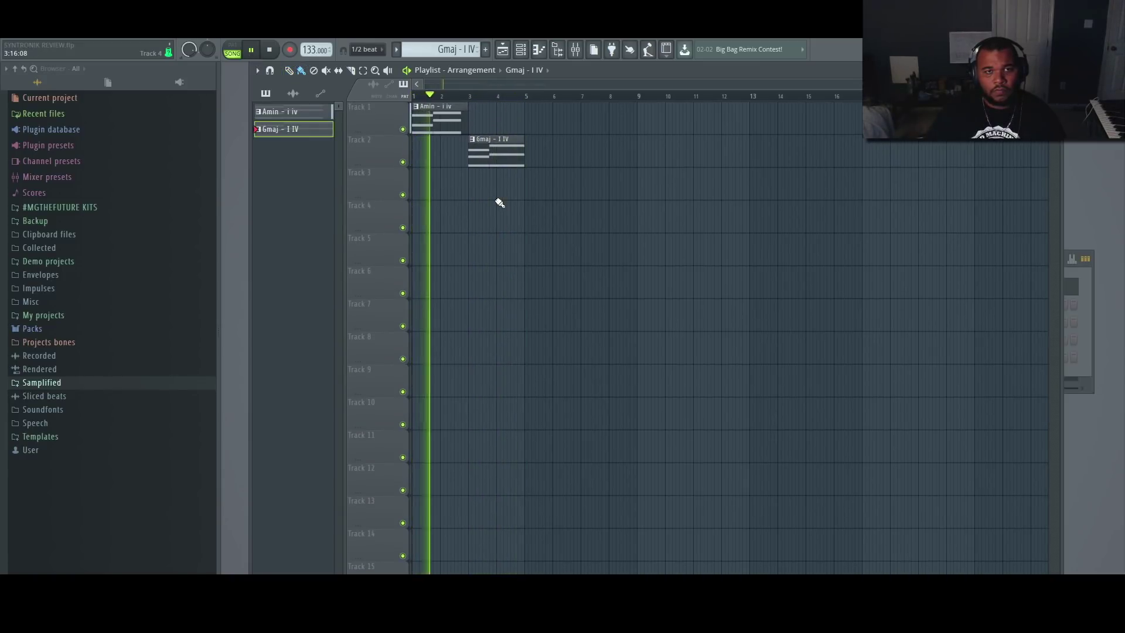
pyautogui.press('space')
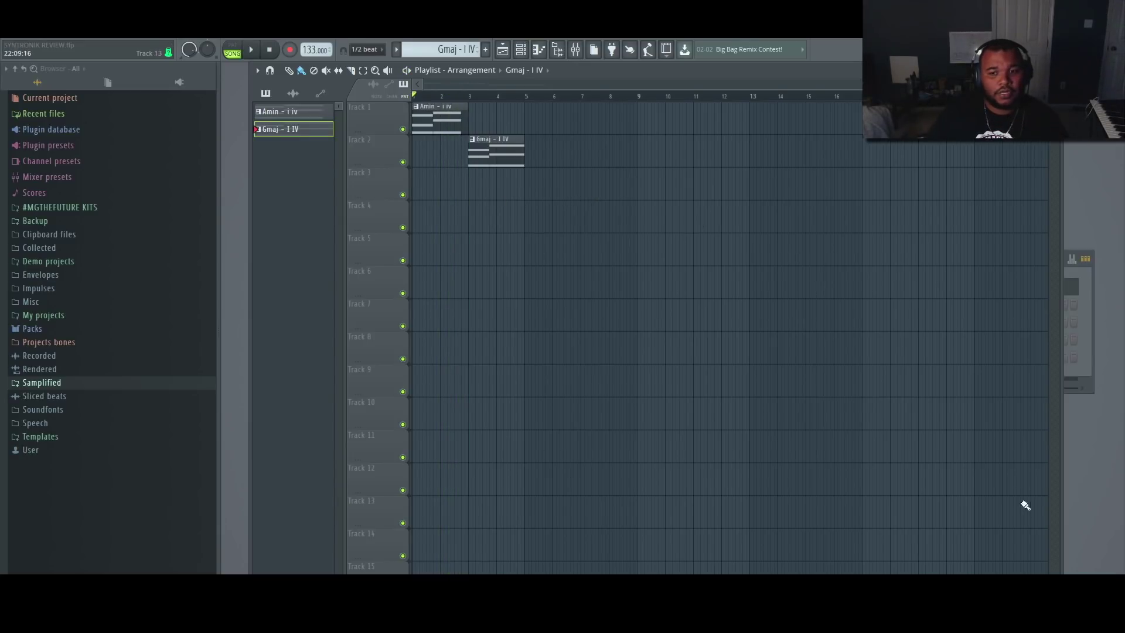
# Consult the Circle of 5ths chart and move the "Gmaj - I IV" clip on Track 2 to bar 5.
pyautogui.press('super+Tab')
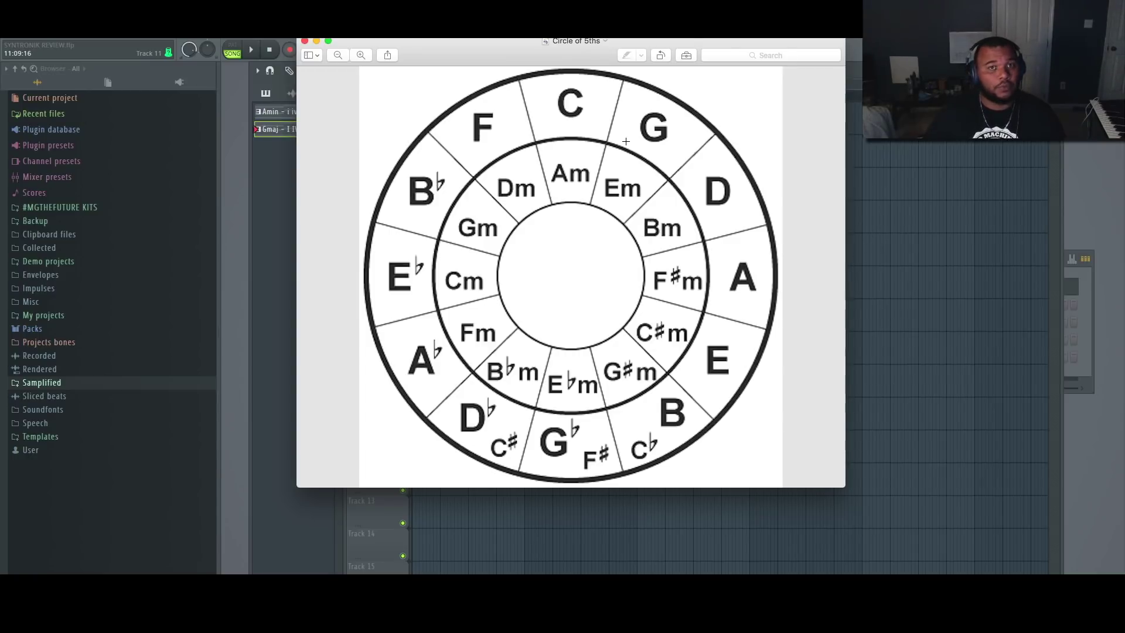
pyautogui.click(315, 40)
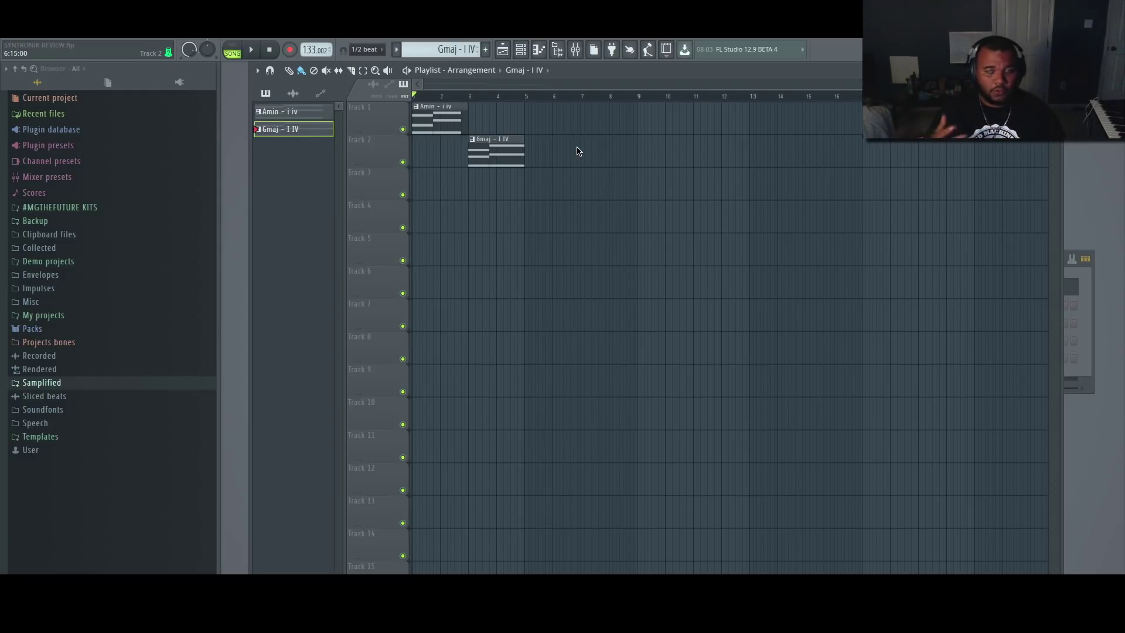
pyautogui.moveTo(484, 165); pyautogui.dragTo(540, 165)
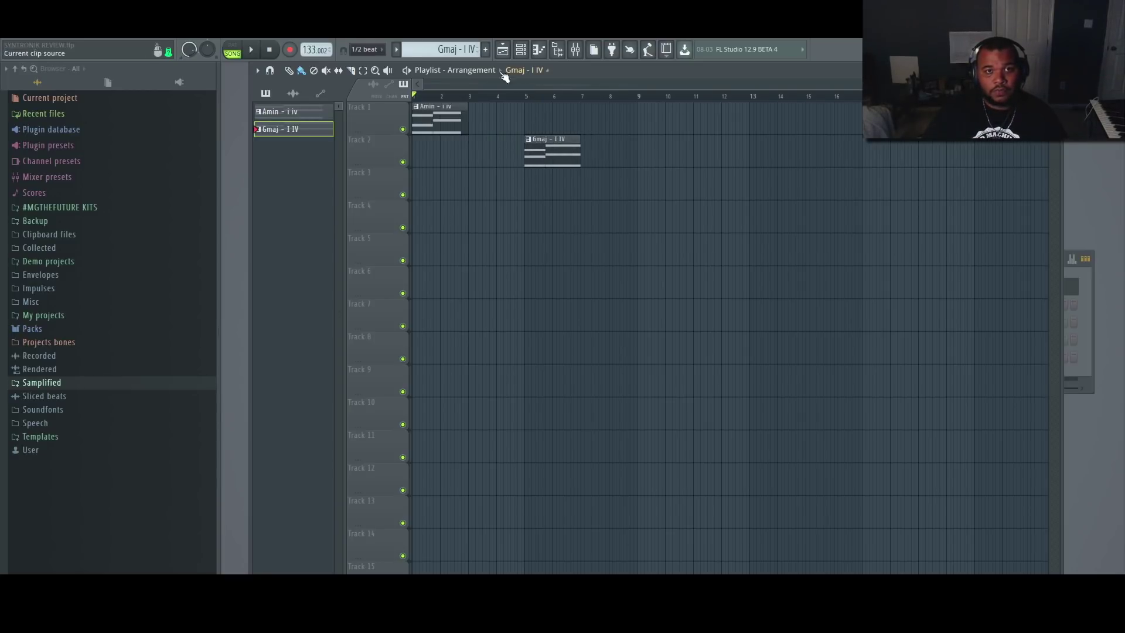
# Create a new pattern named "251 - Gmaj" and open the ST channel's piano roll for it.
pyautogui.click(487, 50)
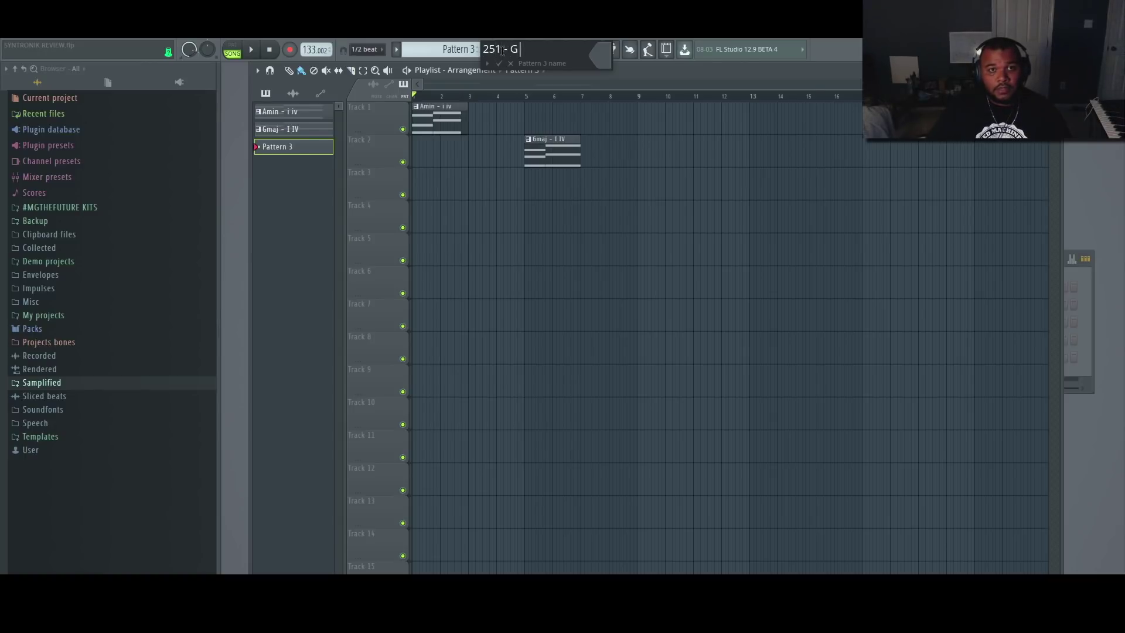
pyautogui.write('maj')
pyautogui.press('Return')
pyautogui.press('F6')
pyautogui.rightClick(440, 287)
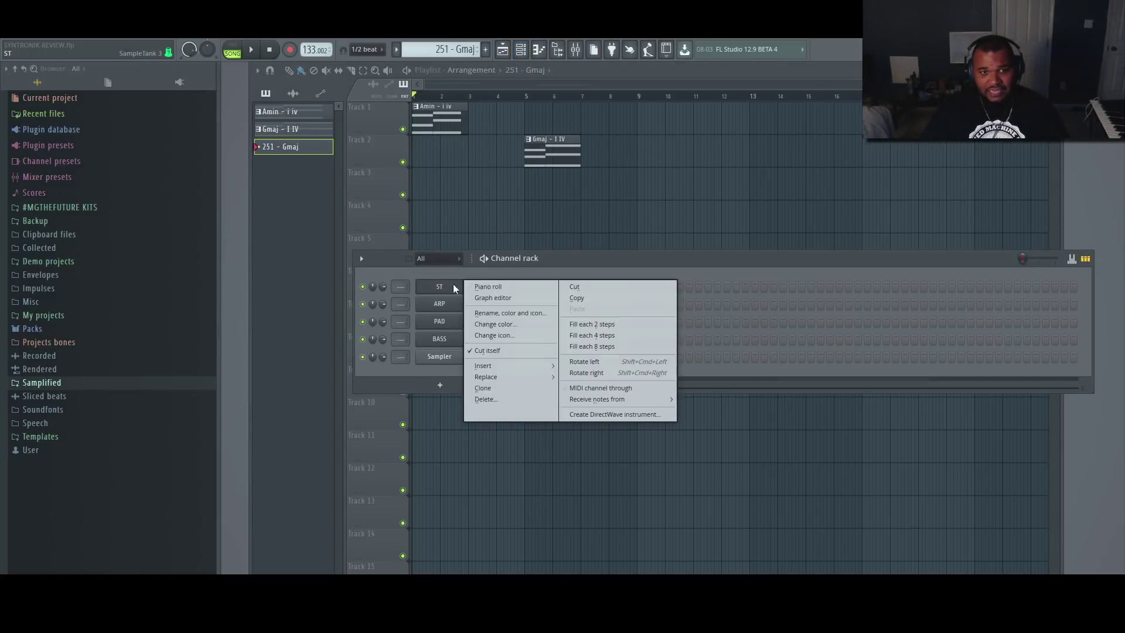
pyautogui.click(488, 287)
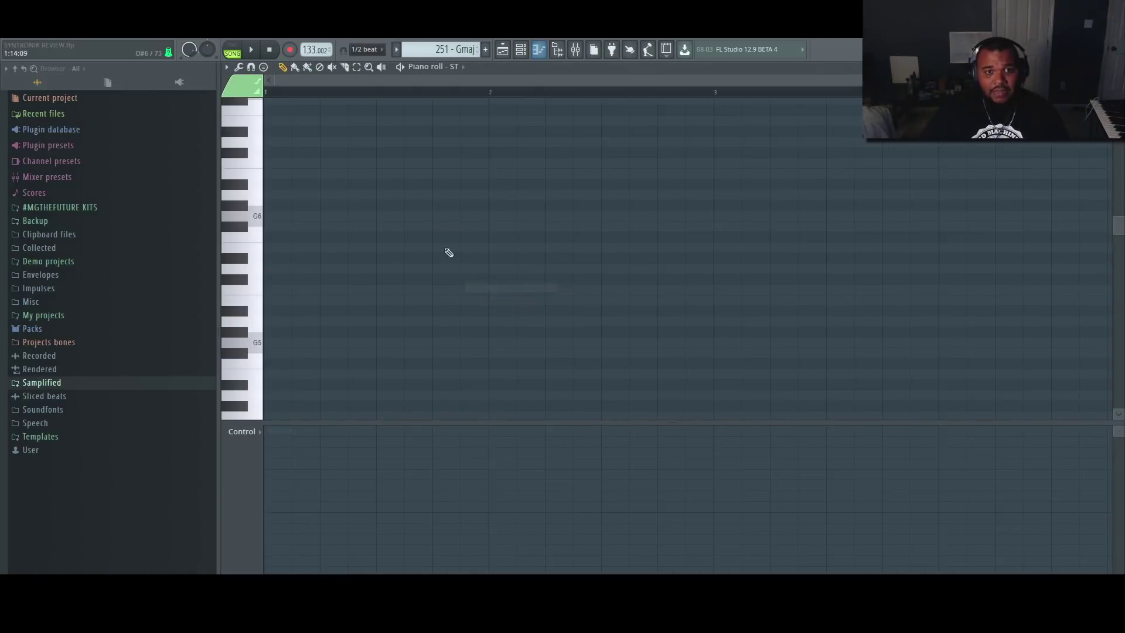
# Draw an A minor chord (A6, C7, E7) across bar 1 and a D major chord (D7, F#7, A7) across bar 2.
pyautogui.scroll(3, 325, 237)
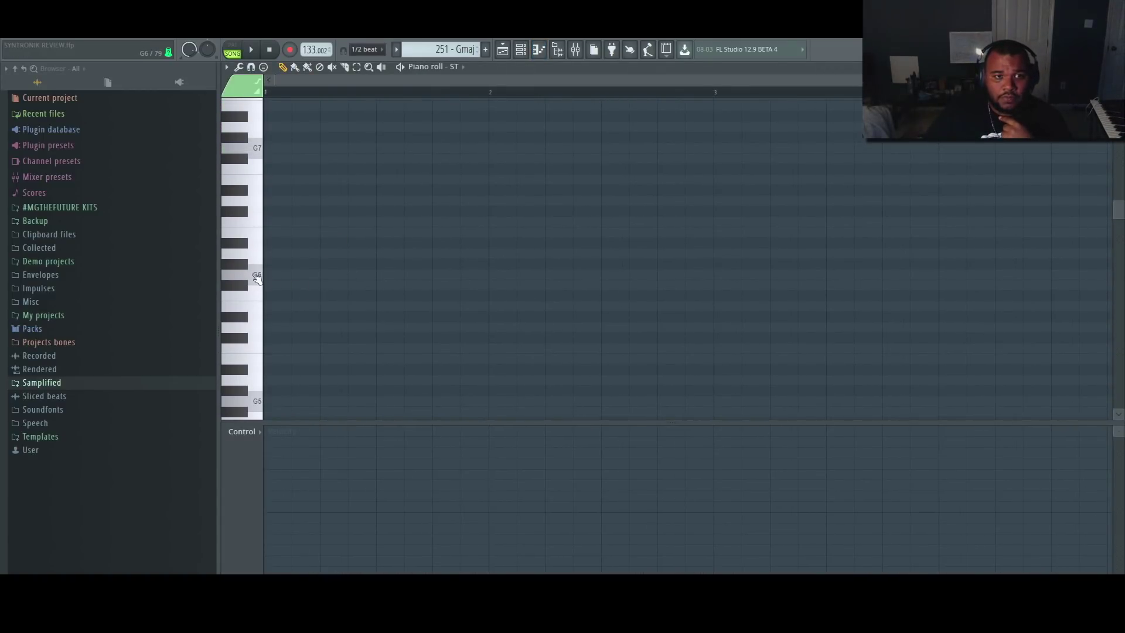
pyautogui.click(273, 253)
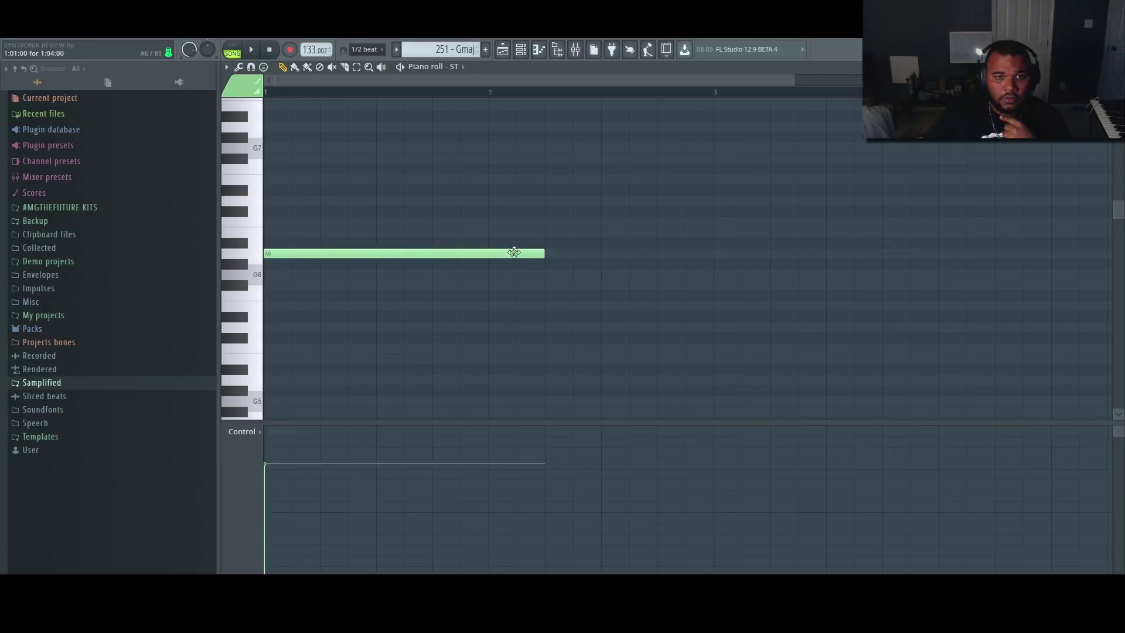
pyautogui.moveTo(544, 253); pyautogui.dragTo(489, 253)
pyautogui.click(489, 203)
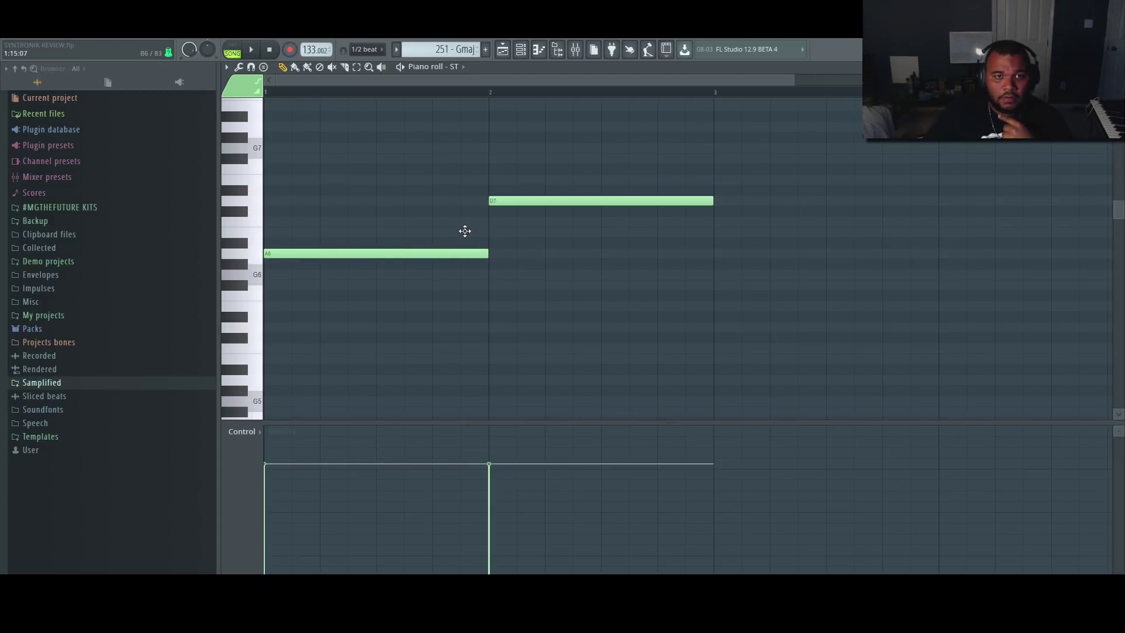
pyautogui.scroll(1, 457, 238)
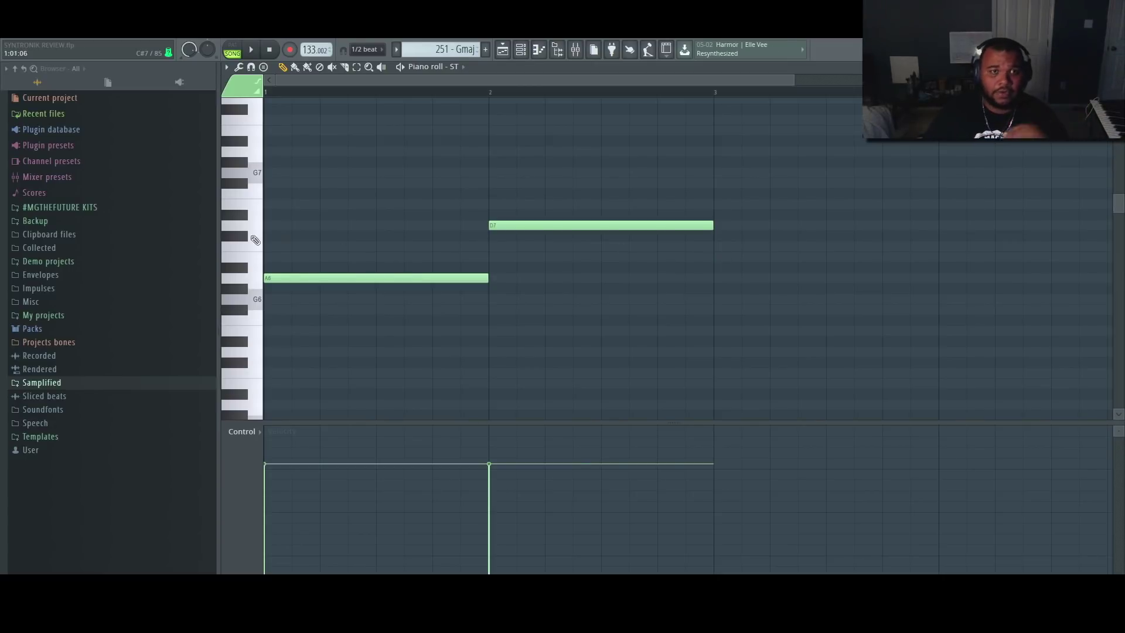
pyautogui.click(302, 247)
pyautogui.click(296, 204)
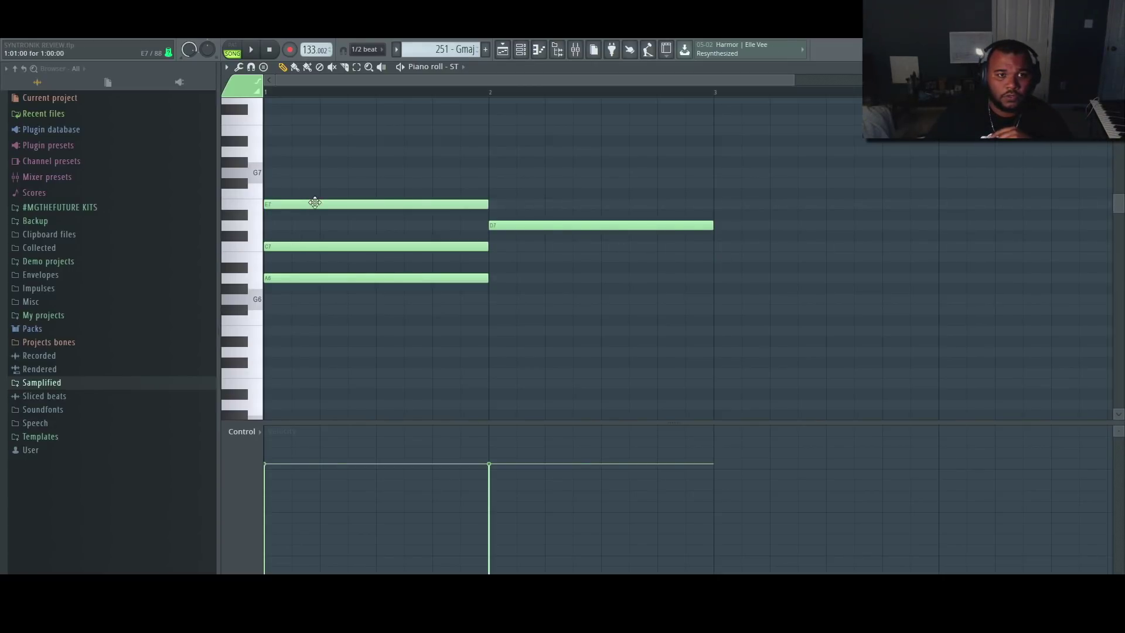
pyautogui.click(491, 184)
pyautogui.click(492, 152)
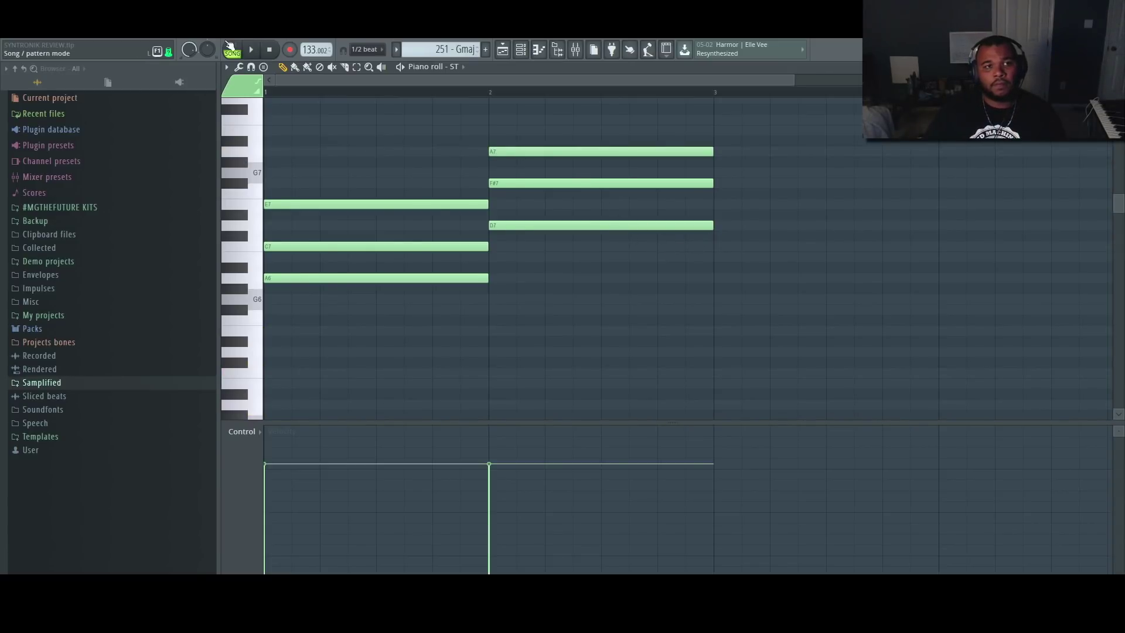
# Audition the 251 progression in pattern mode and transpose all notes of both chords down one octave.
pyautogui.press('space')
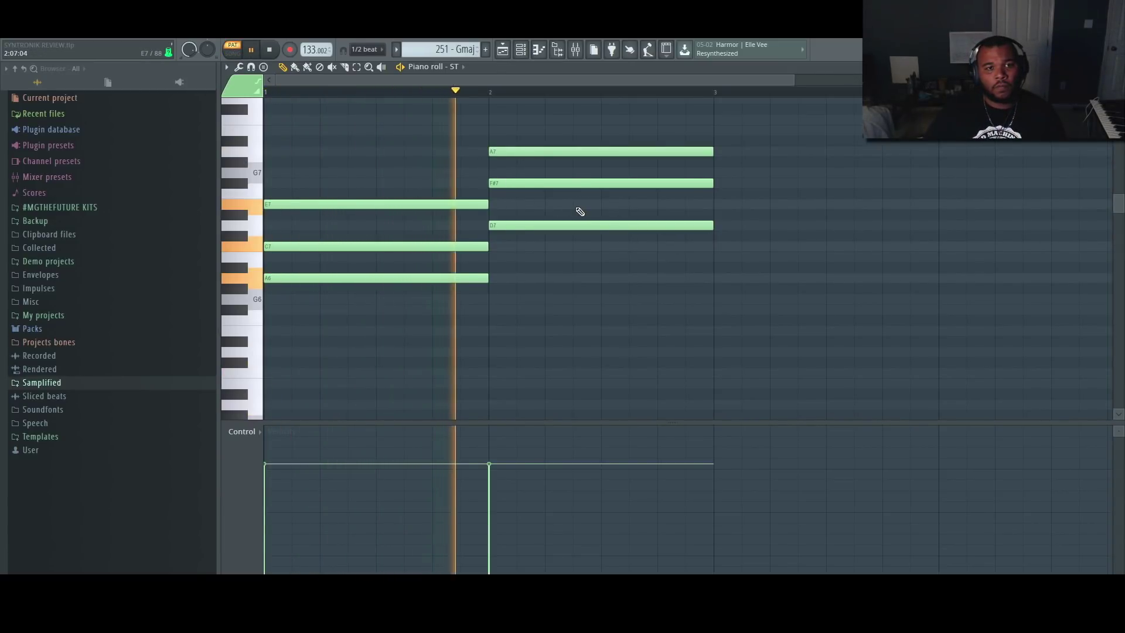
pyautogui.press('space')
pyautogui.moveTo(746, 137); pyautogui.dragTo(371, 296)
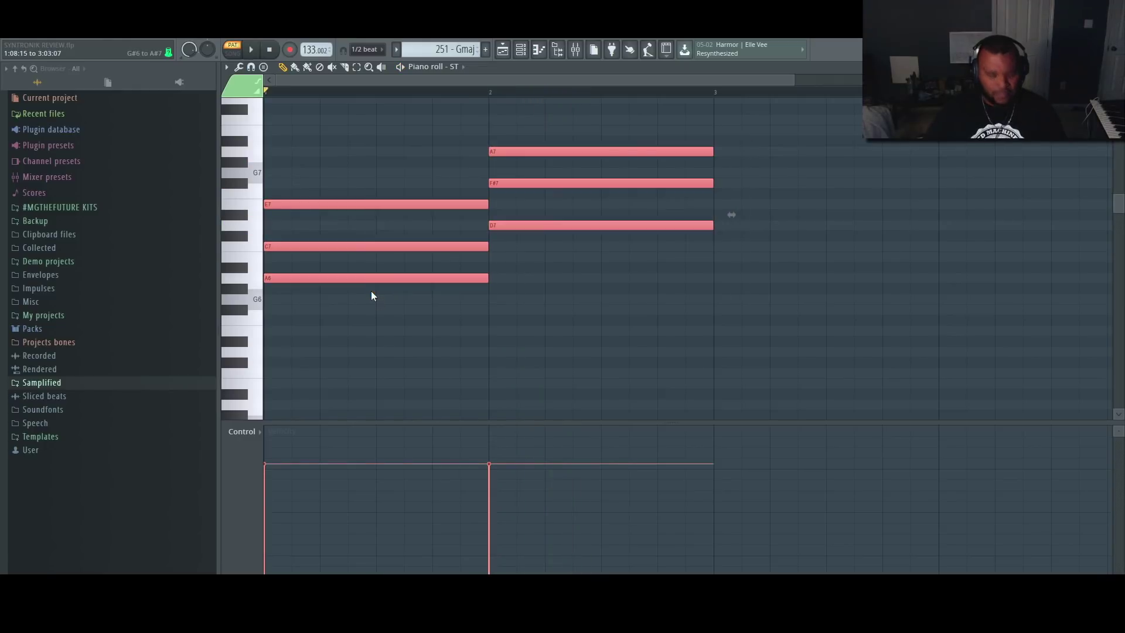
pyautogui.hotkey('ctrl', 'Down')
# Play the transposed A minor and D major chords, stop playback and clear the note selection.
pyautogui.press('space')
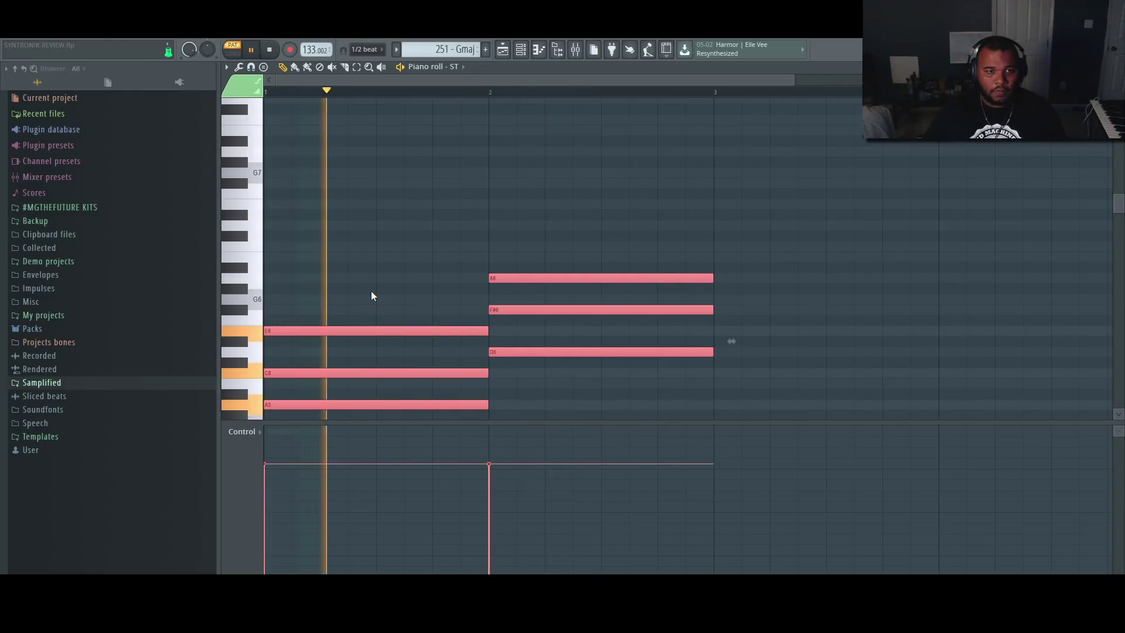
pyautogui.scroll(-5, 371, 296)
pyautogui.scroll(1, 410, 293)
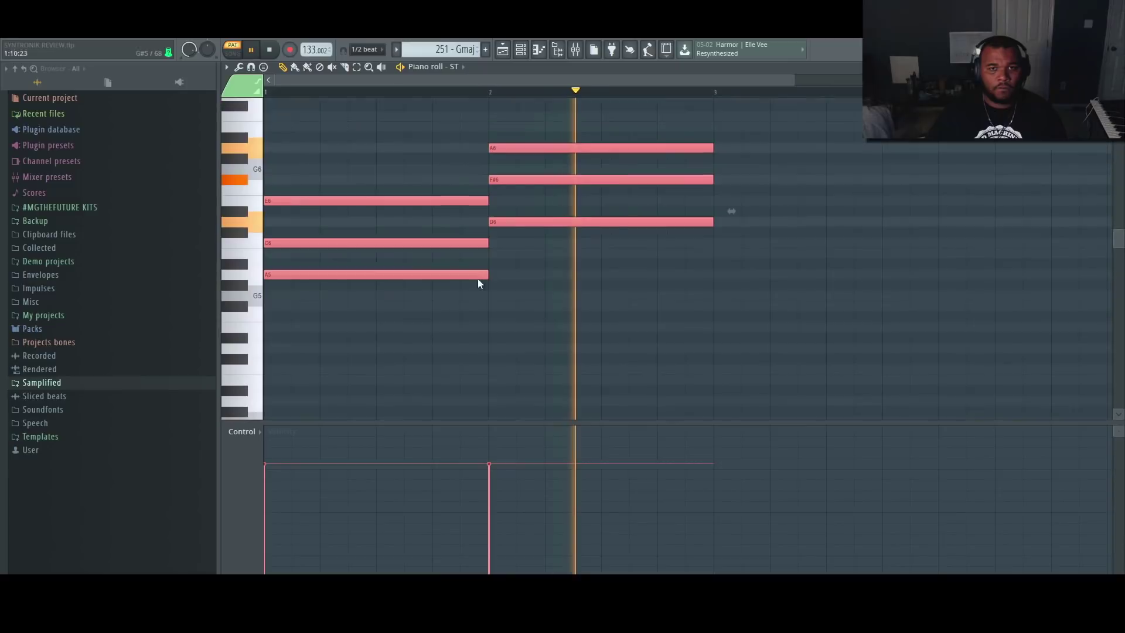
pyautogui.press('space')
pyautogui.click(573, 289)
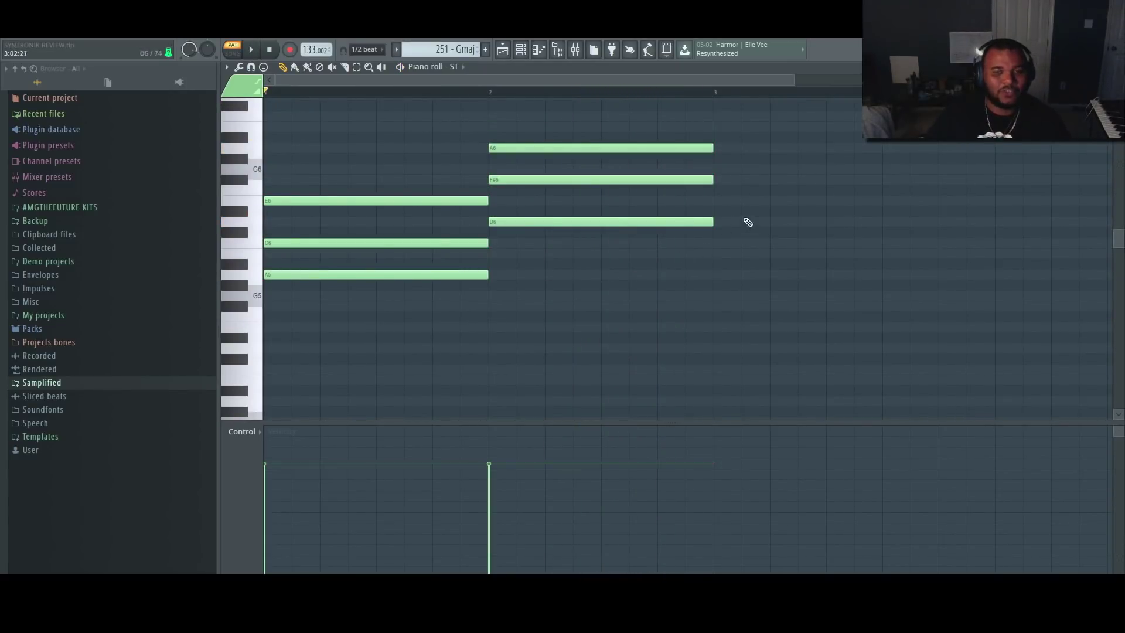
# Lower the D major chord's top A6 note one octave in bar 2 and play the pattern.
pyautogui.moveTo(745, 133); pyautogui.dragTo(676, 166)
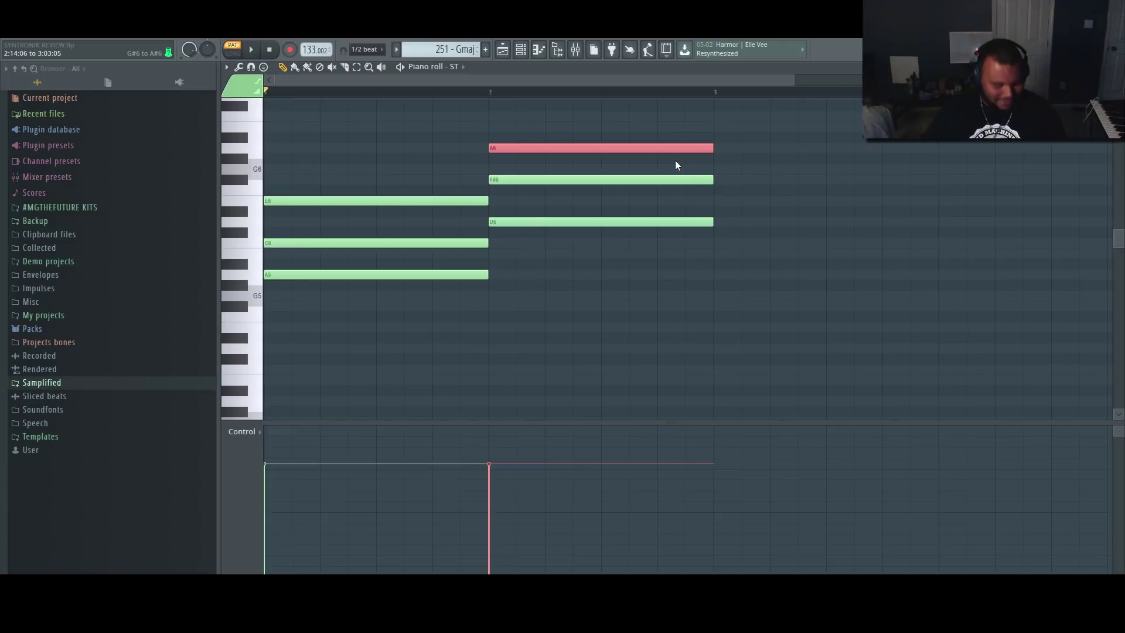
pyautogui.hotkey('ctrl', 'Down')
pyautogui.press('space')
pyautogui.click(761, 209)
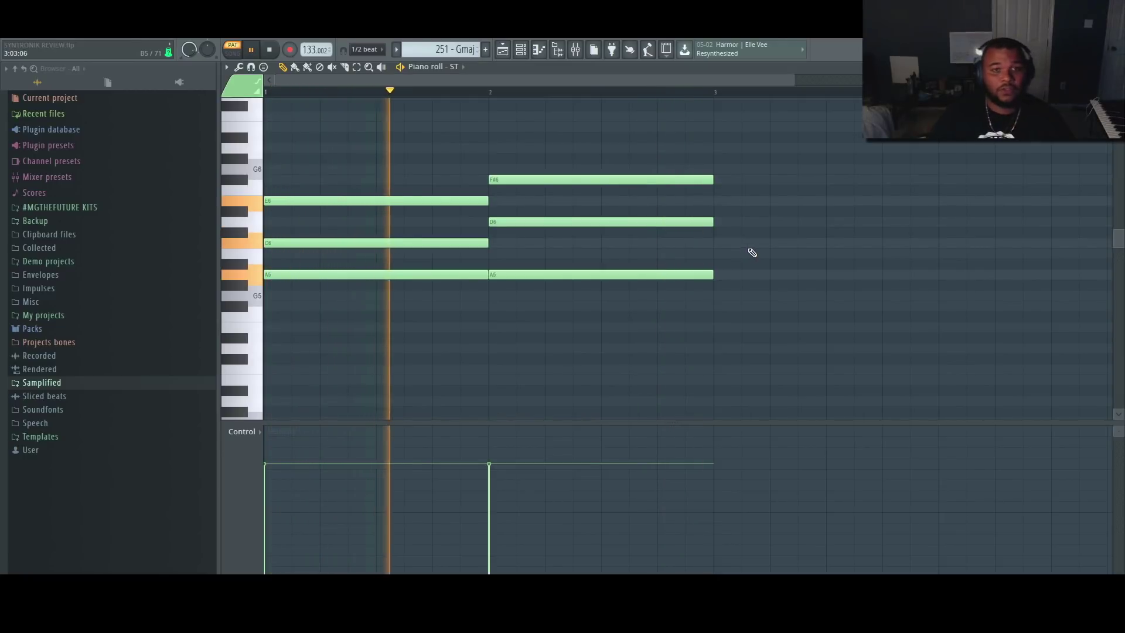
pyautogui.press('space')
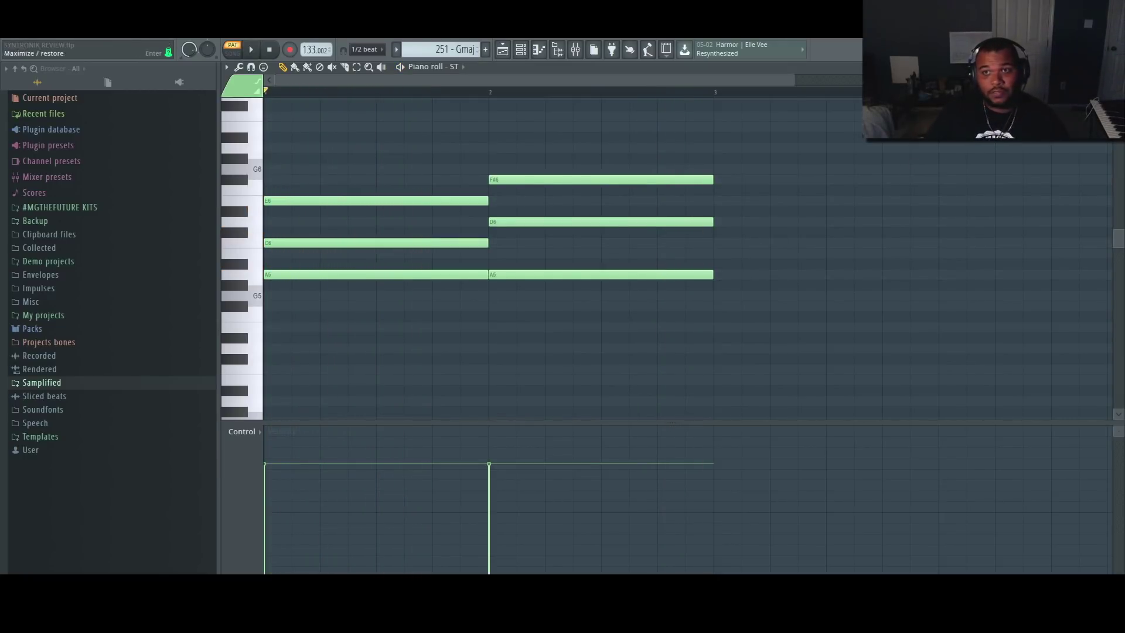
# Place the 251 - Gmaj clip at bar 3 of Track 1, and line up Gmaj - I IV clips at bars 5 and 7.
pyautogui.press('Escape')
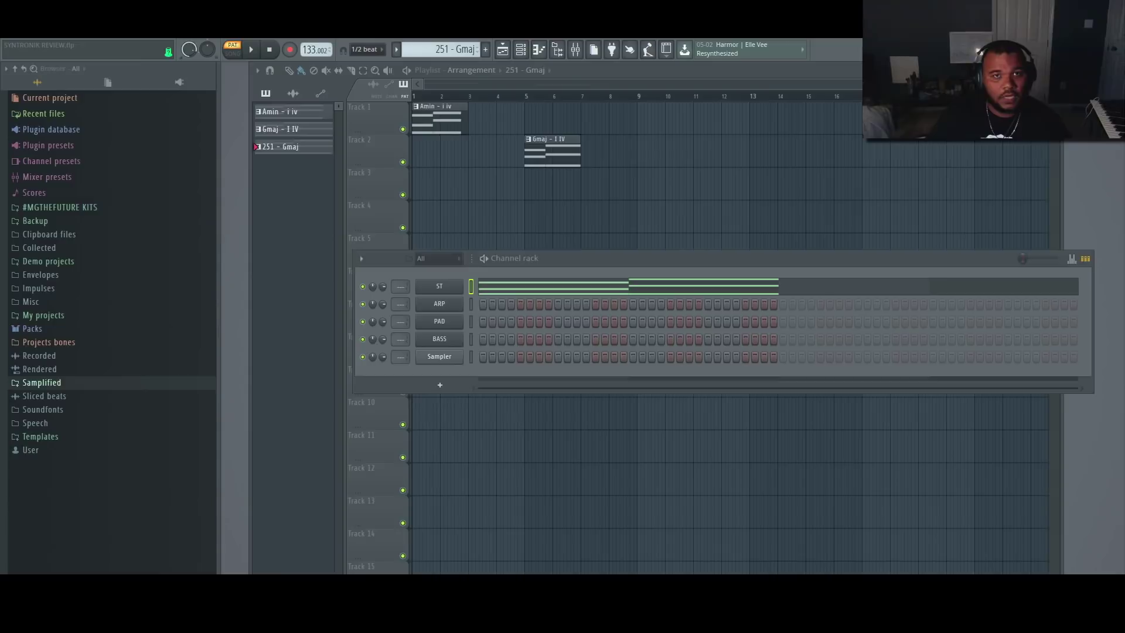
pyautogui.press('Escape')
pyautogui.moveTo(474, 196); pyautogui.dragTo(486, 127)
pyautogui.moveTo(556, 148); pyautogui.dragTo(556, 116)
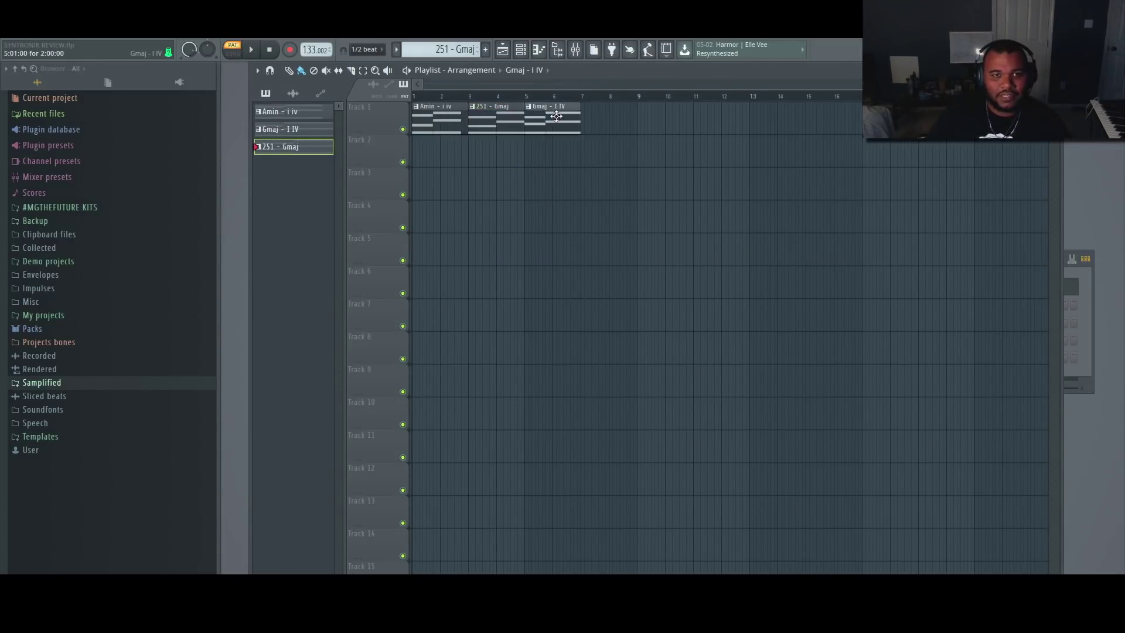
pyautogui.click(590, 125)
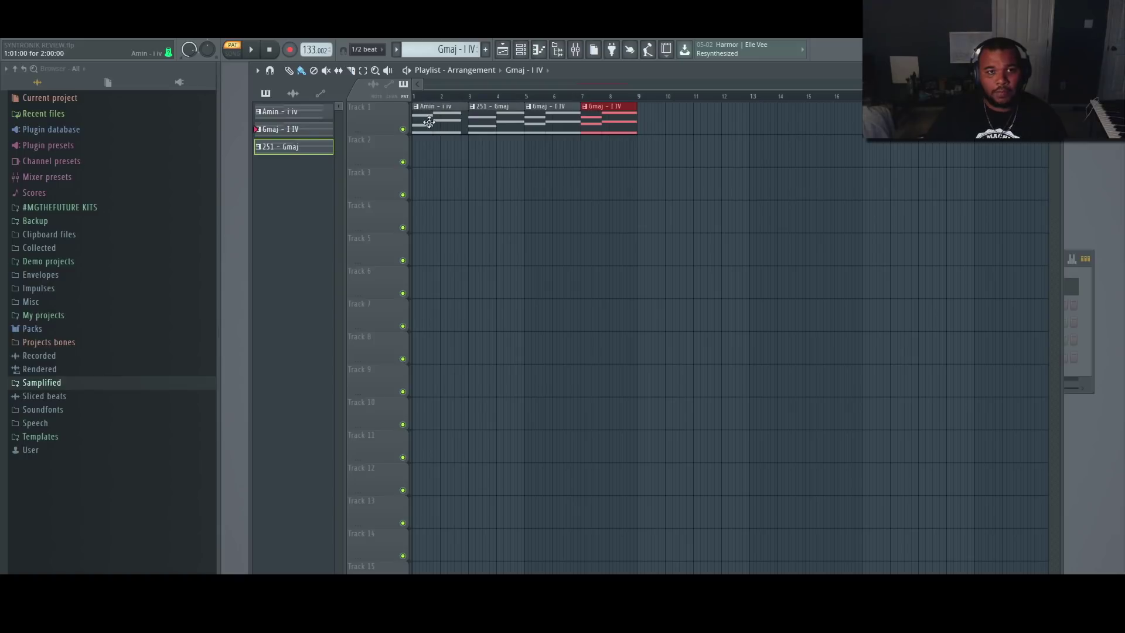
# Play the Track 1 chord arrangement in song mode.
pyautogui.scroll(3, 466, 129)
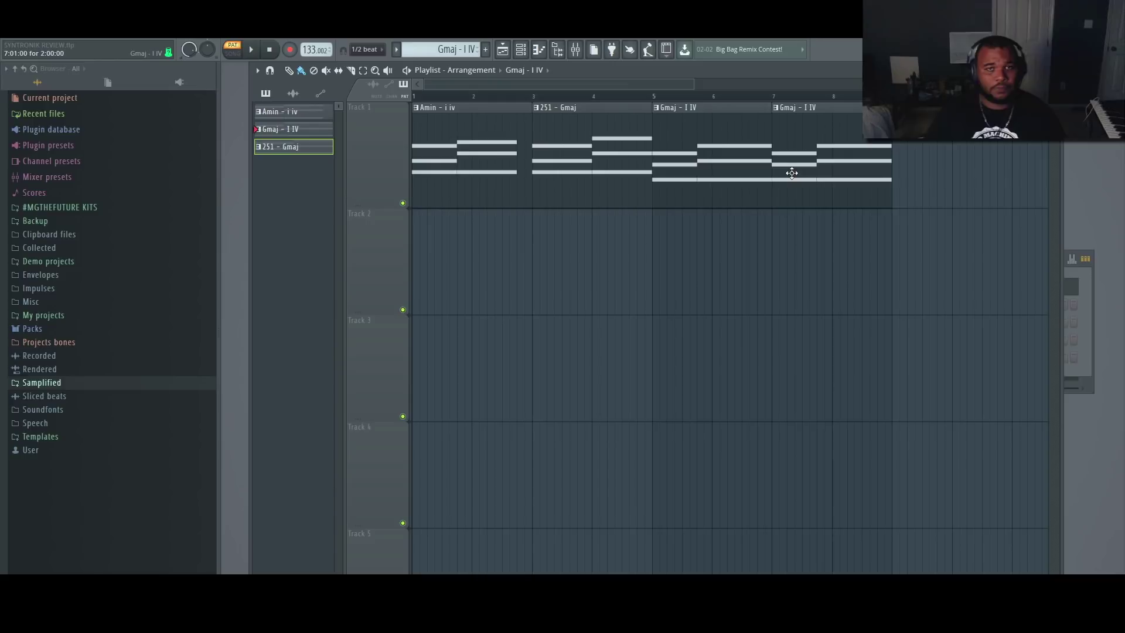
pyautogui.press('space')
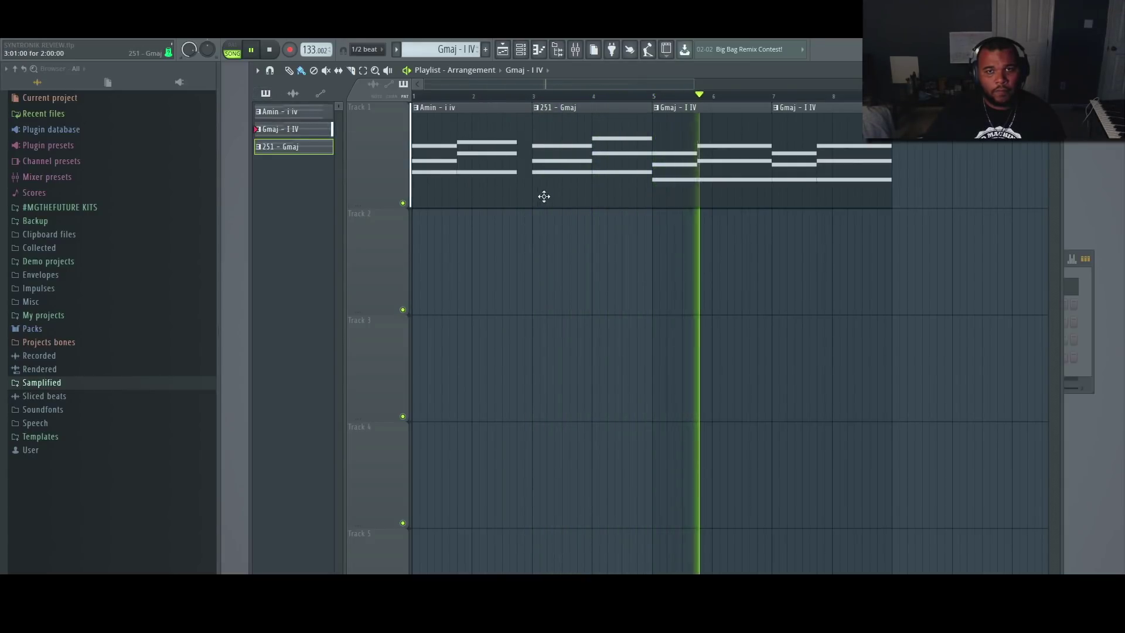
pyautogui.press('space')
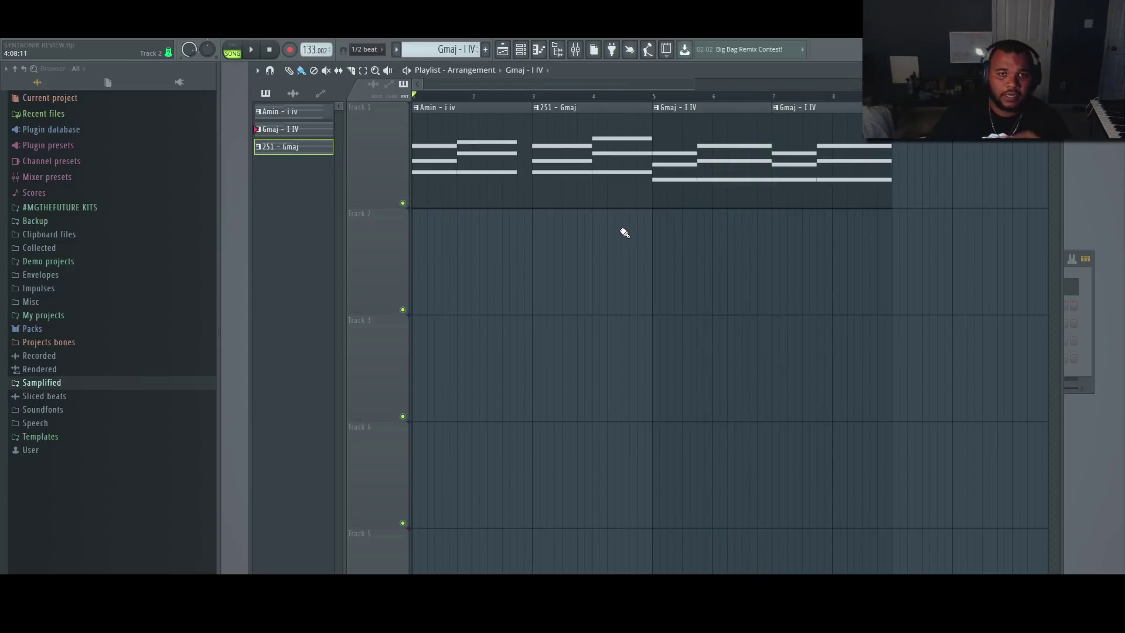
pyautogui.hotkey('ctrl', 'z')
pyautogui.press('space')
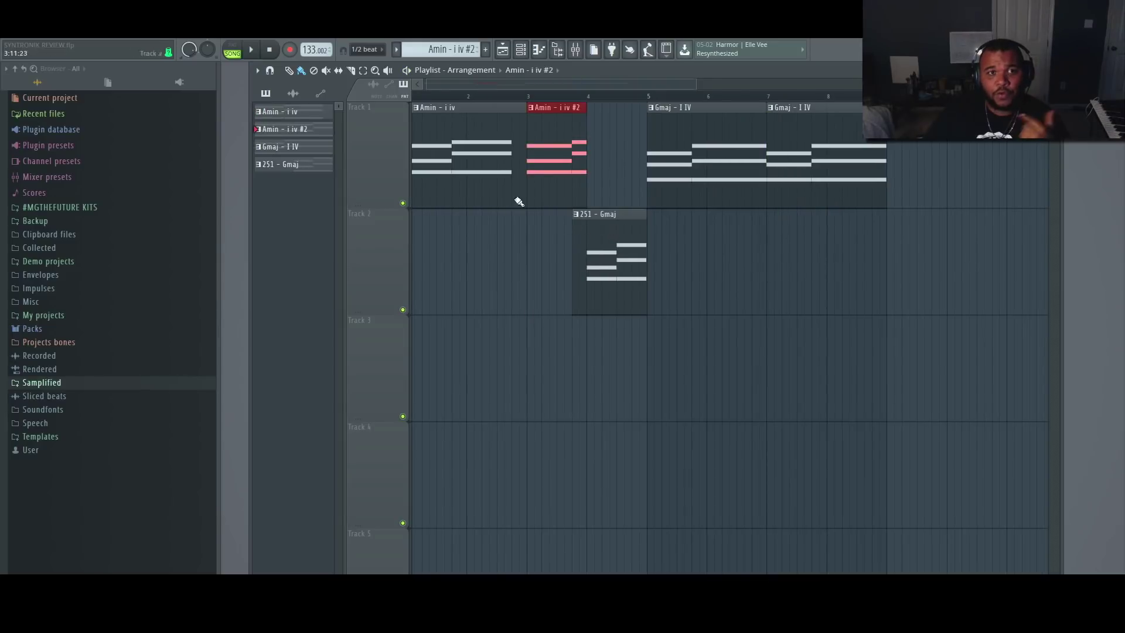
# Create a new pattern named "251 - Amin" and open the ST channel's piano roll for it.
pyautogui.click(485, 49)
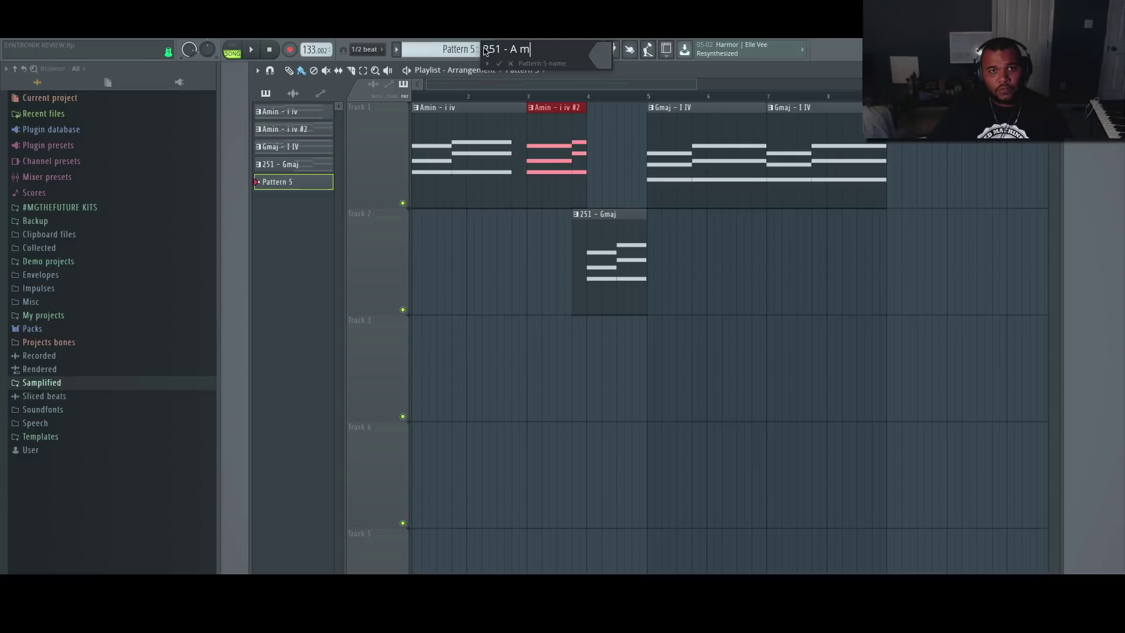
pyautogui.write('251 - Amin')
pyautogui.press('Return')
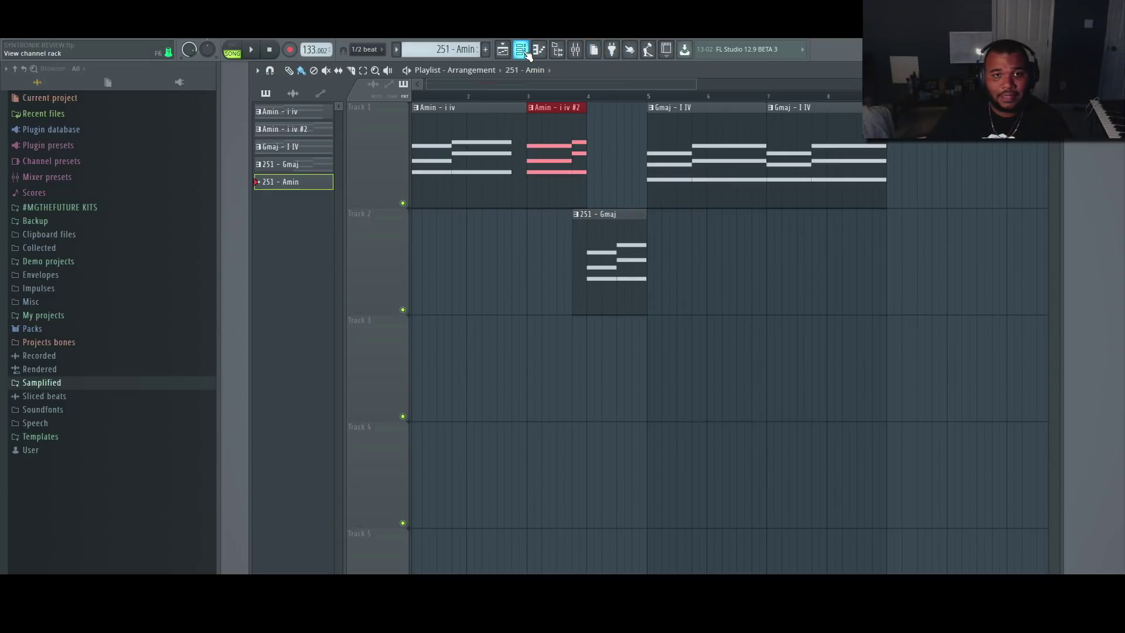
pyautogui.press('F7')
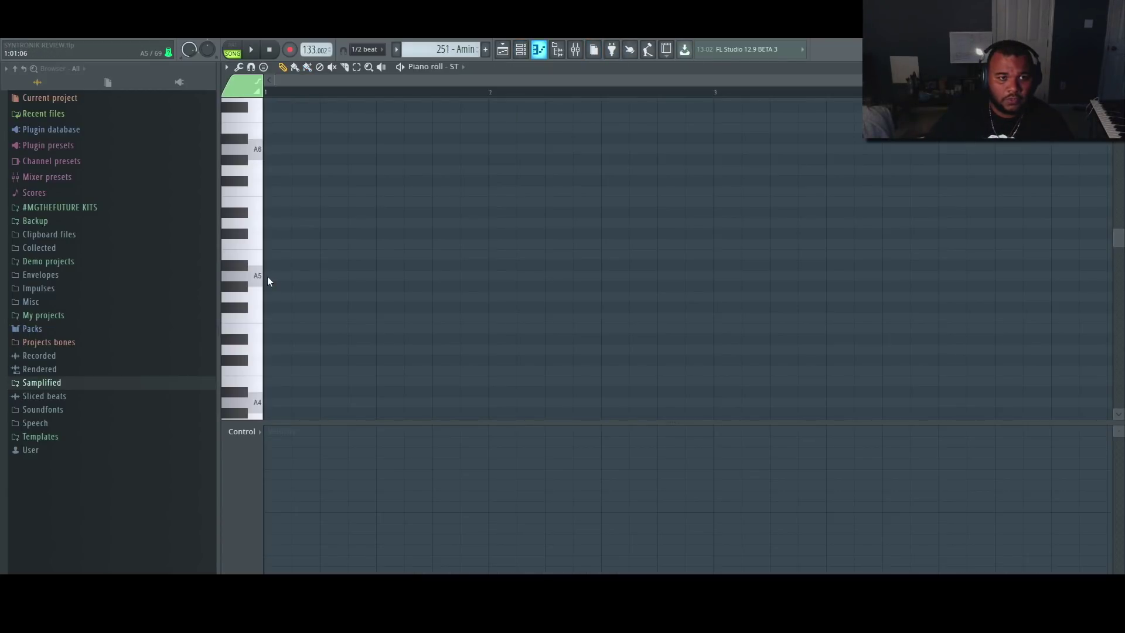
# Count up the scale from A5 with temporary notes, remove the C6 and D6 ones, and keep E6 on beat 3.
pyautogui.click(268, 276)
pyautogui.click(320, 254)
pyautogui.click(405, 244)
pyautogui.click(404, 222)
pyautogui.moveTo(410, 202); pyautogui.dragTo(384, 198)
pyautogui.rightClick(398, 201)
pyautogui.rightClick(433, 221)
pyautogui.rightClick(437, 244)
pyautogui.click(379, 203)
# Replace the A5 note with a B diminished chord (B5, D6, F6) at the start of bar 1.
pyautogui.rightClick(287, 275)
pyautogui.moveTo(339, 254); pyautogui.dragTo(282, 253)
pyautogui.click(273, 223)
pyautogui.click(272, 192)
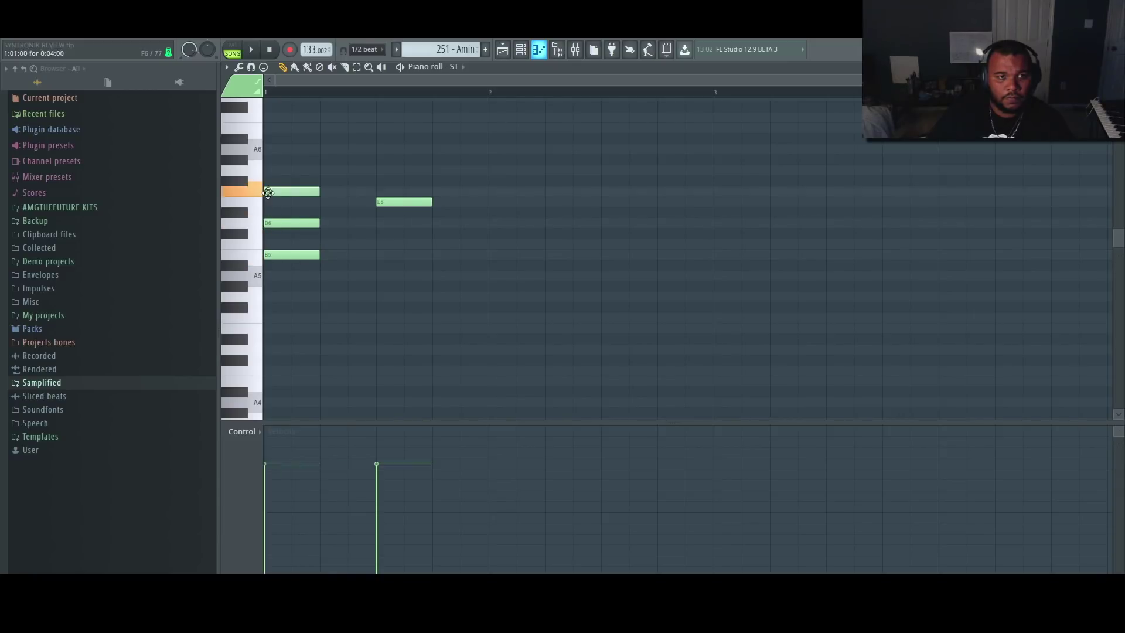
# Complete the E minor chord on beat 3 with G6 and B6 lowered to B5, and lengthen both chords to half a bar each.
pyautogui.click(380, 170)
pyautogui.click(380, 127)
pyautogui.moveTo(469, 114); pyautogui.dragTo(422, 141)
pyautogui.hotkey('ctrl', 'Down')
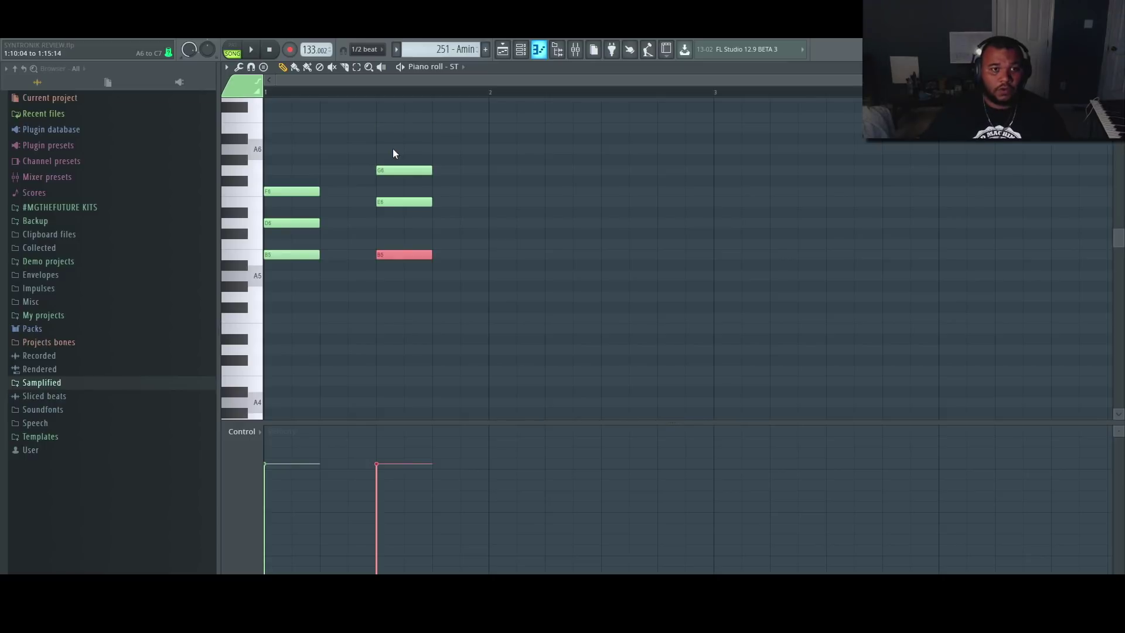
pyautogui.moveTo(492, 143); pyautogui.dragTo(385, 253)
pyautogui.hotkey('ctrl', 'd')
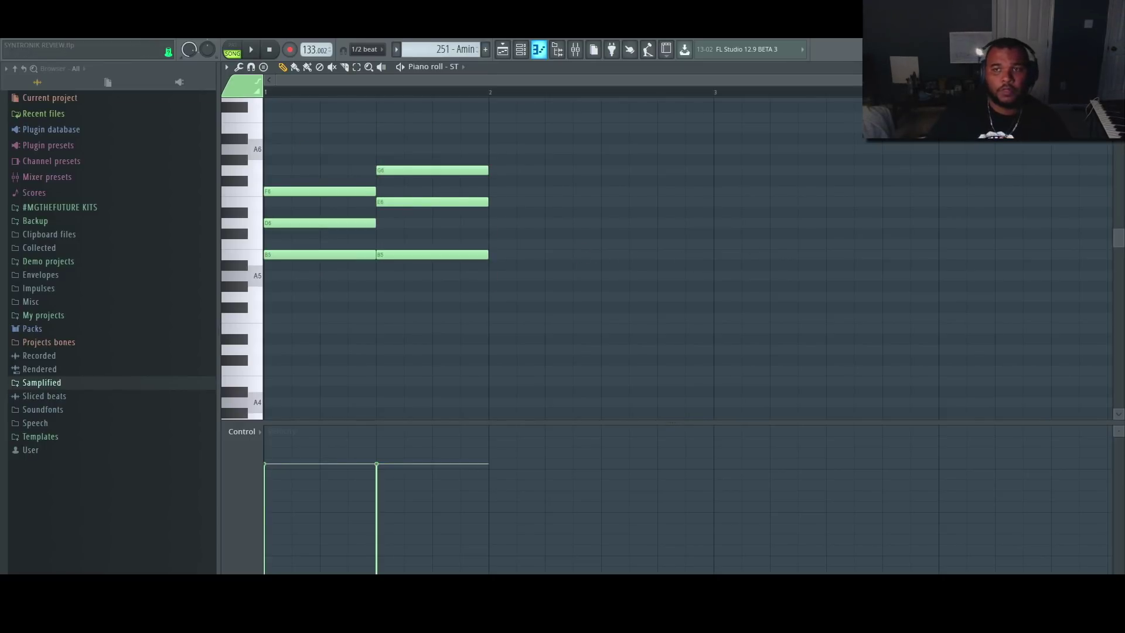
# Return to the playlist and play the arrangement in song mode.
pyautogui.press('F5')
pyautogui.press('space')
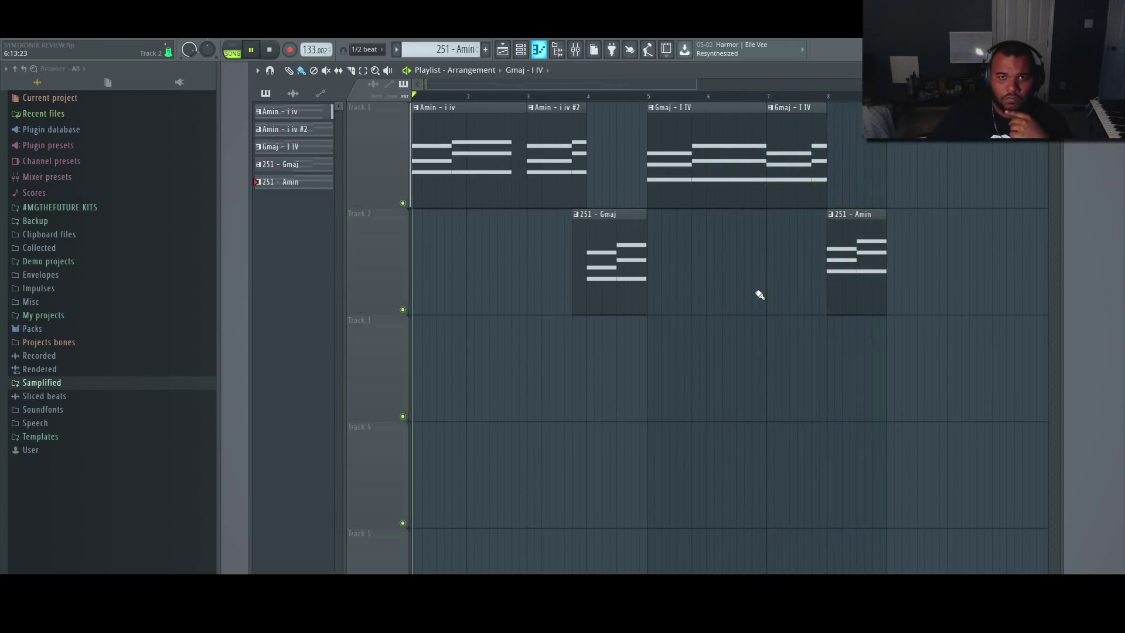
pyautogui.press('space')
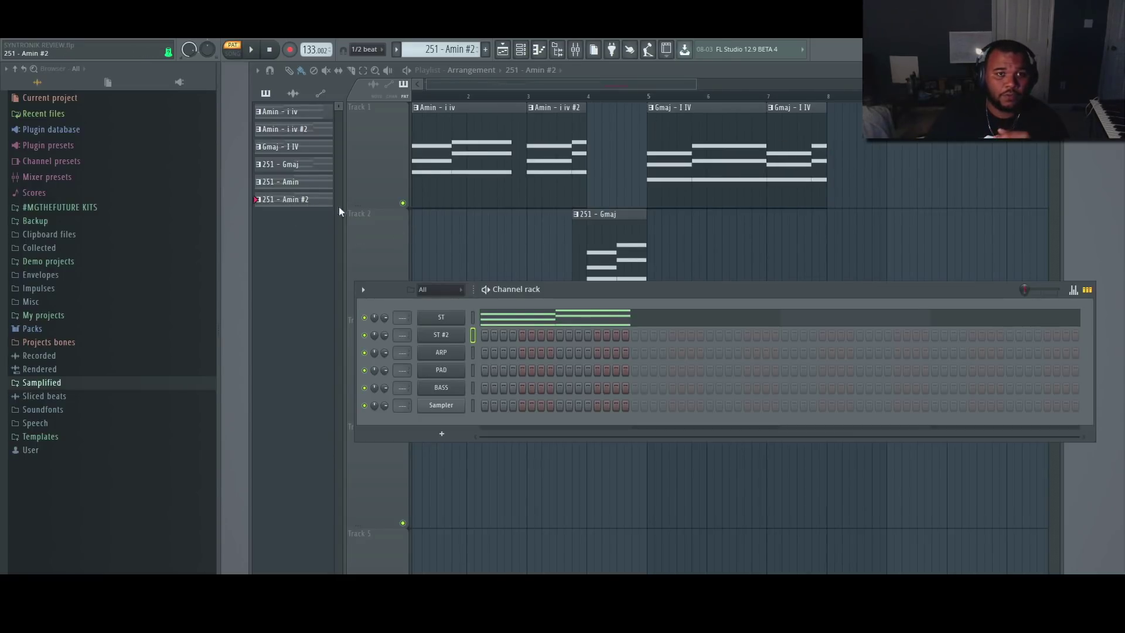
# Open the ST #2 piano roll in 251 - Amin #2 and draw B5, D6, F6 and A6 across the first half of bar 1.
pyautogui.rightClick(454, 337)
pyautogui.click(480, 338)
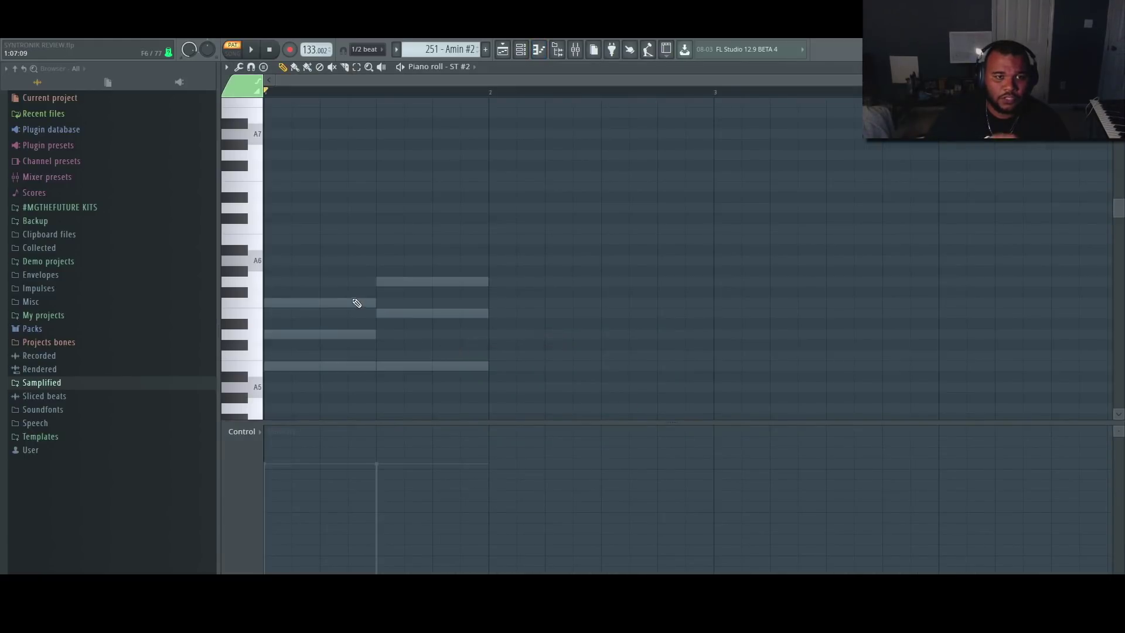
pyautogui.scroll(-1, 432, 284)
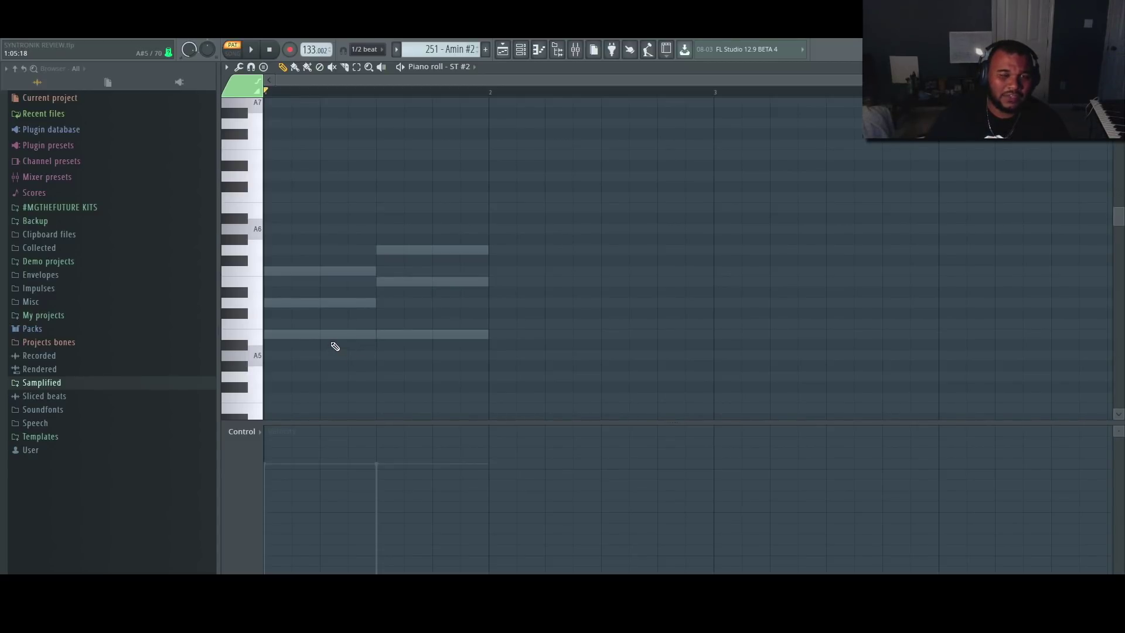
pyautogui.click(273, 335)
pyautogui.click(295, 303)
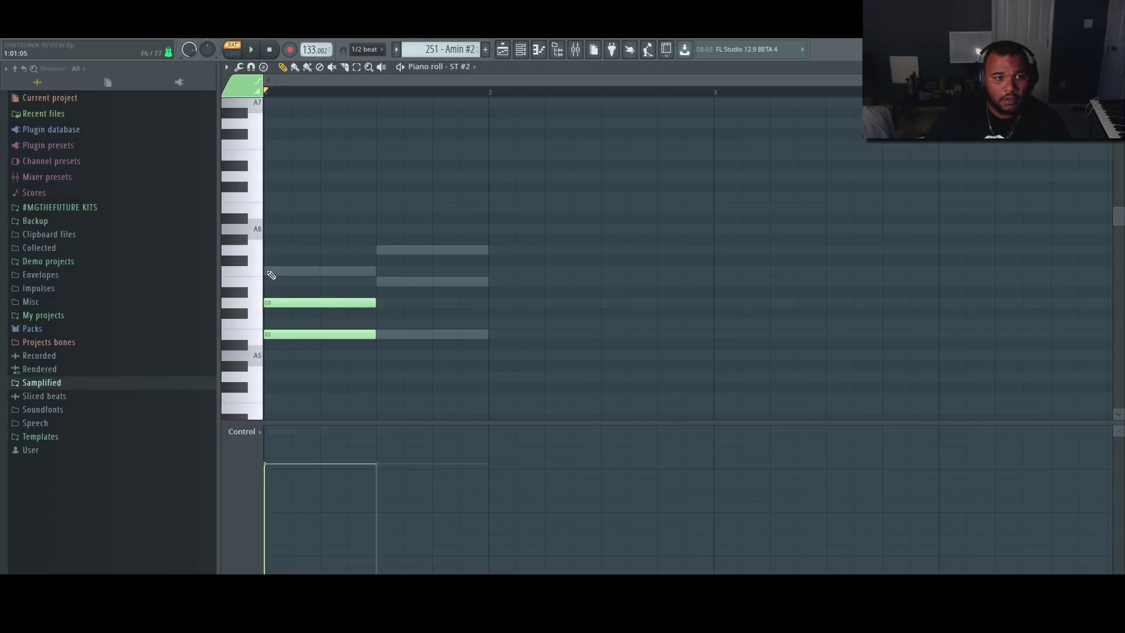
pyautogui.click(267, 271)
pyautogui.click(267, 229)
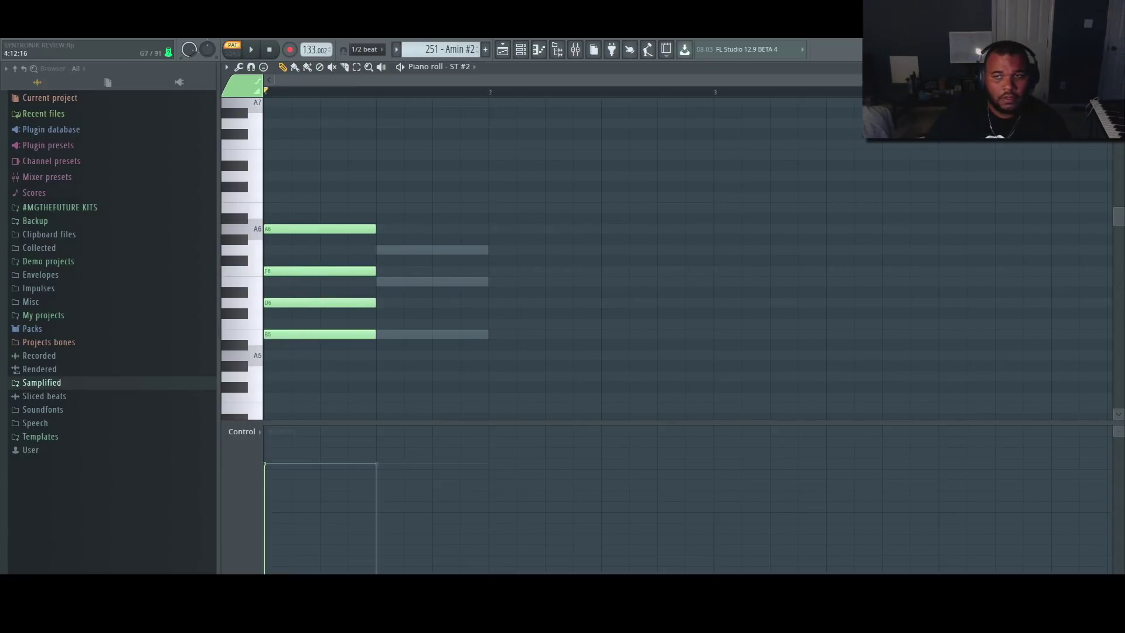
# Audition the four-note ST #2 chord with the ST channel muted.
pyautogui.press('Escape')
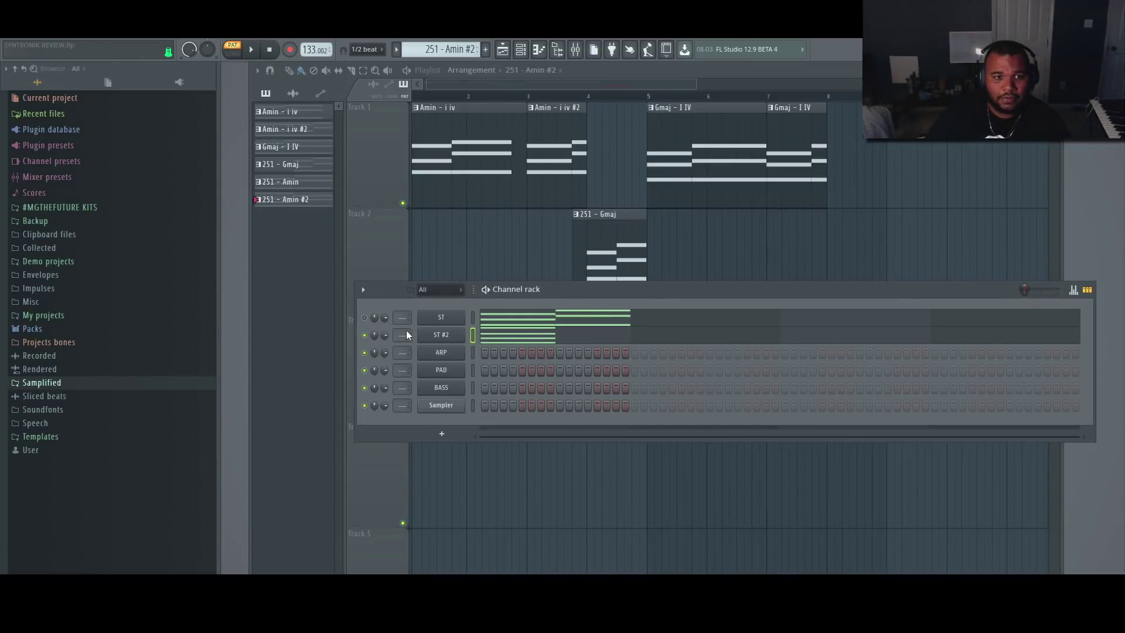
pyautogui.click(609, 336)
pyautogui.press('space')
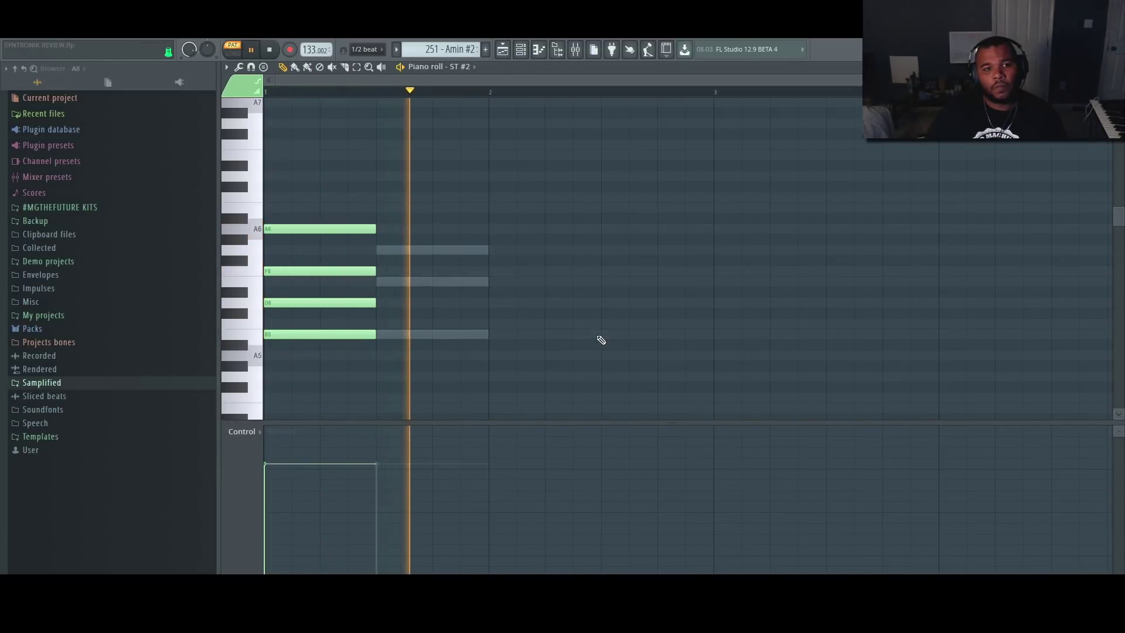
pyautogui.press('space')
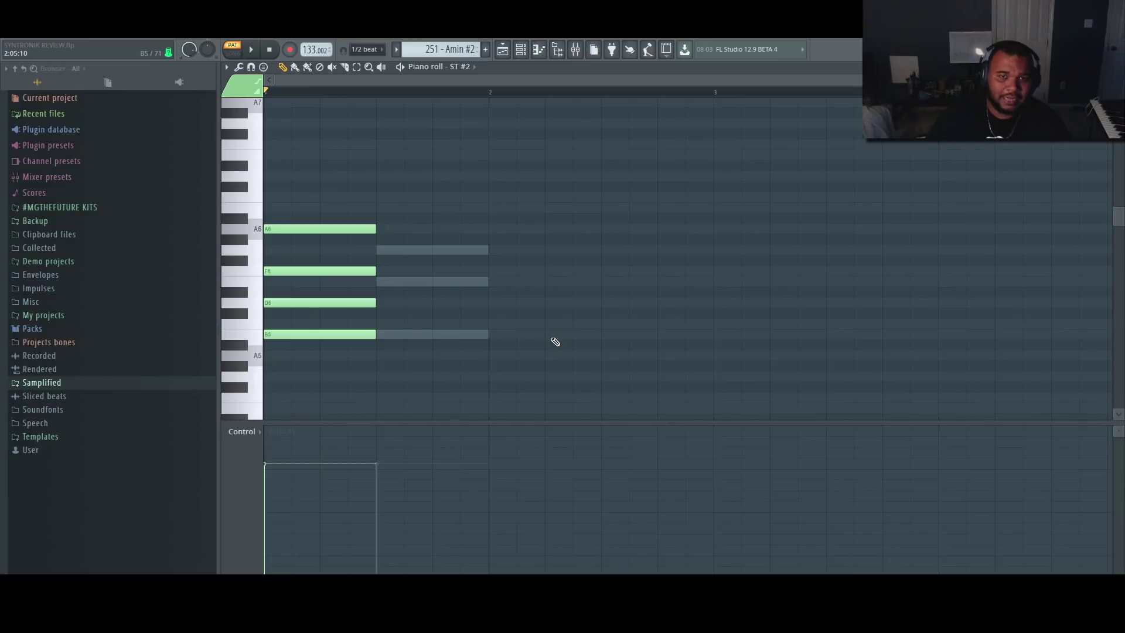
# Raise the first chord's F6 note by a semitone to F#6.
pyautogui.scroll(-1, 554, 341)
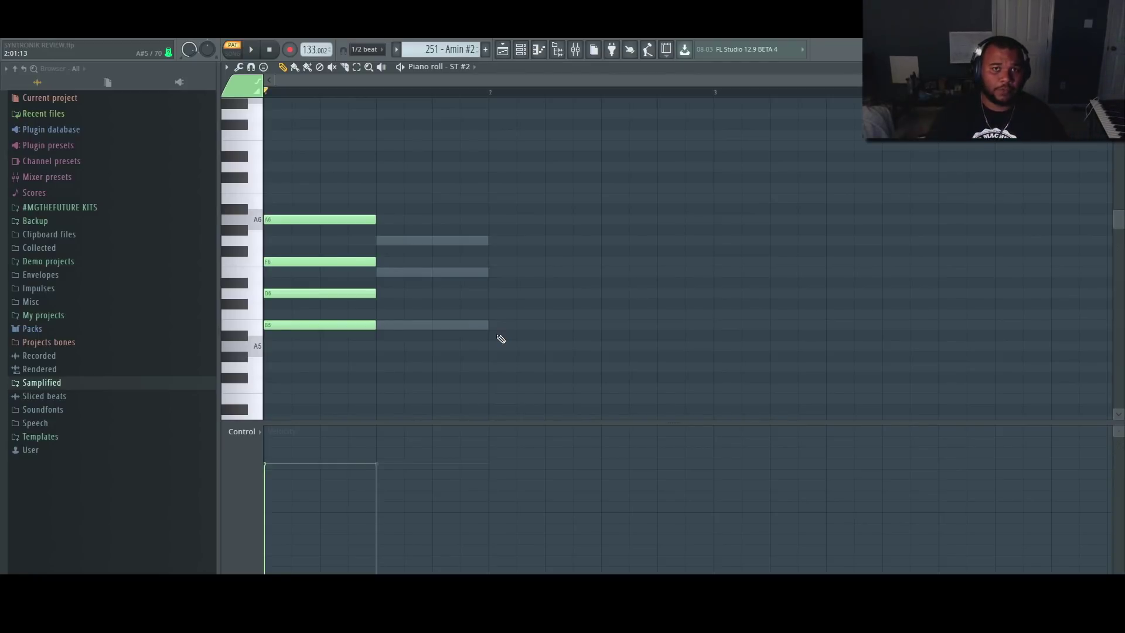
pyautogui.click(307, 263)
pyautogui.moveTo(308, 254); pyautogui.dragTo(307, 246)
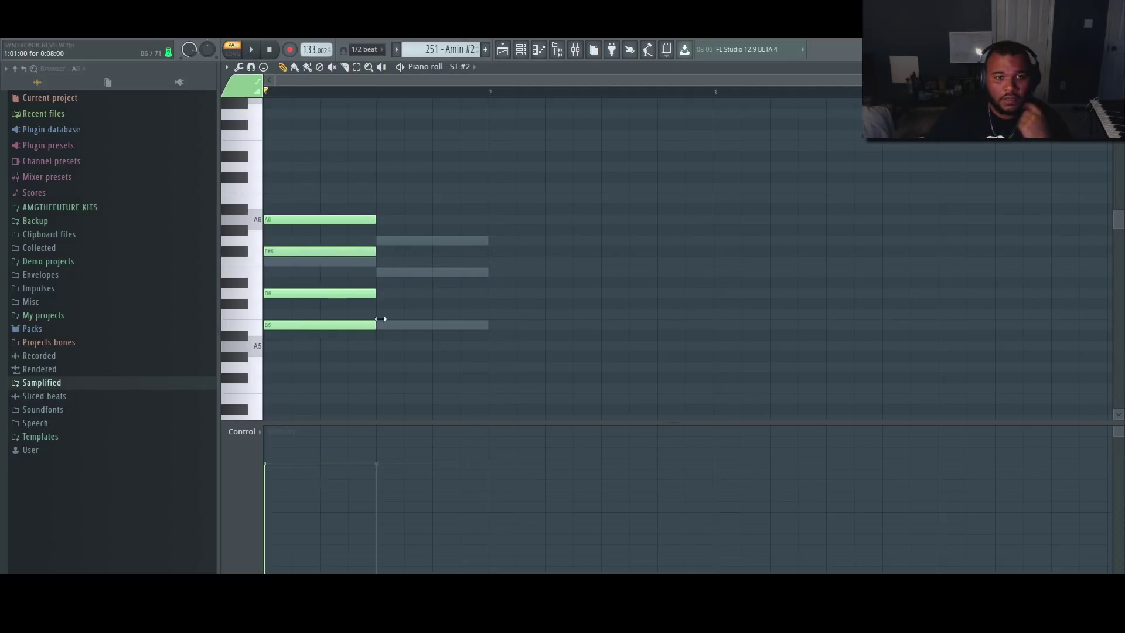
# Draw E6, G6, B6 and D7 across the second half of bar 1 and turn the chord into E7 by raising G6 to G#6.
pyautogui.click(383, 273)
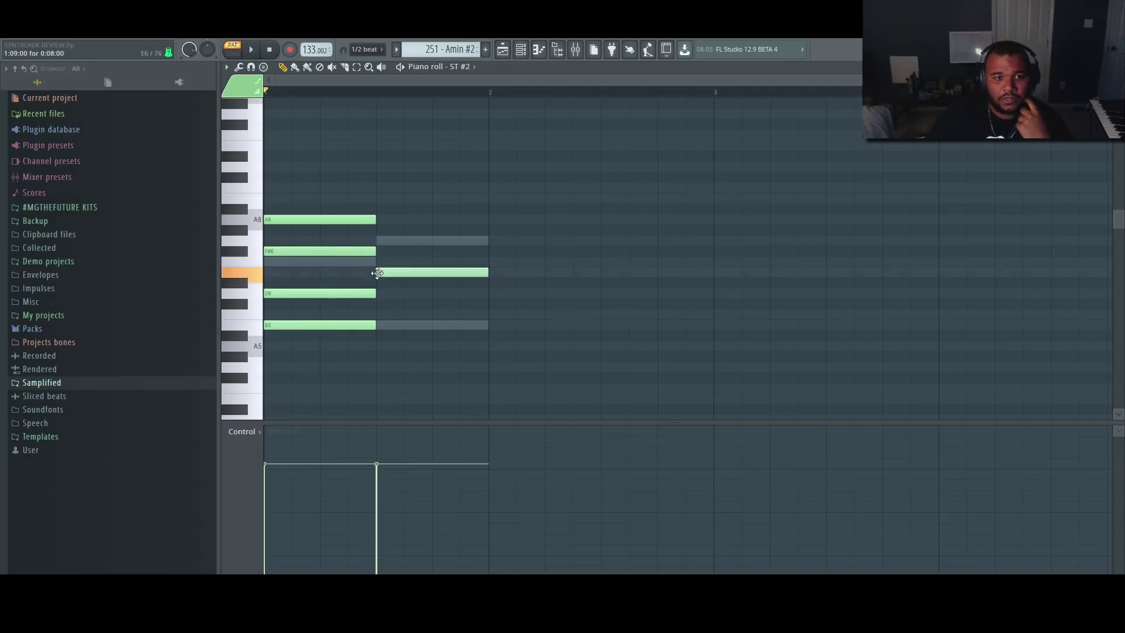
pyautogui.click(382, 240)
pyautogui.click(379, 199)
pyautogui.scroll(1, 378, 187)
pyautogui.click(379, 188)
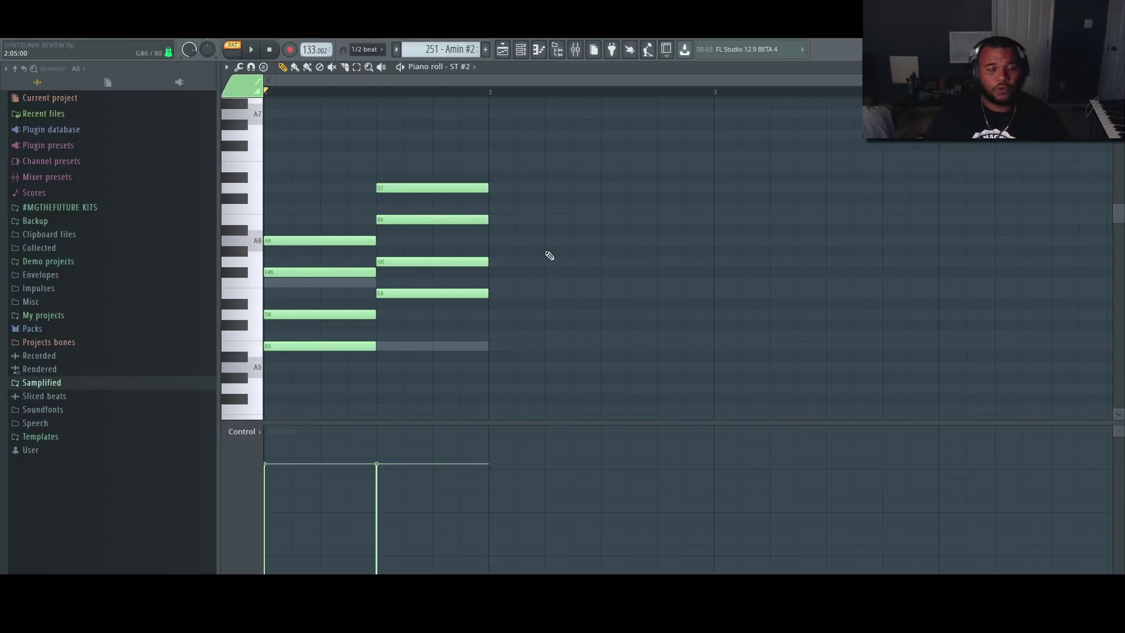
pyautogui.press('space')
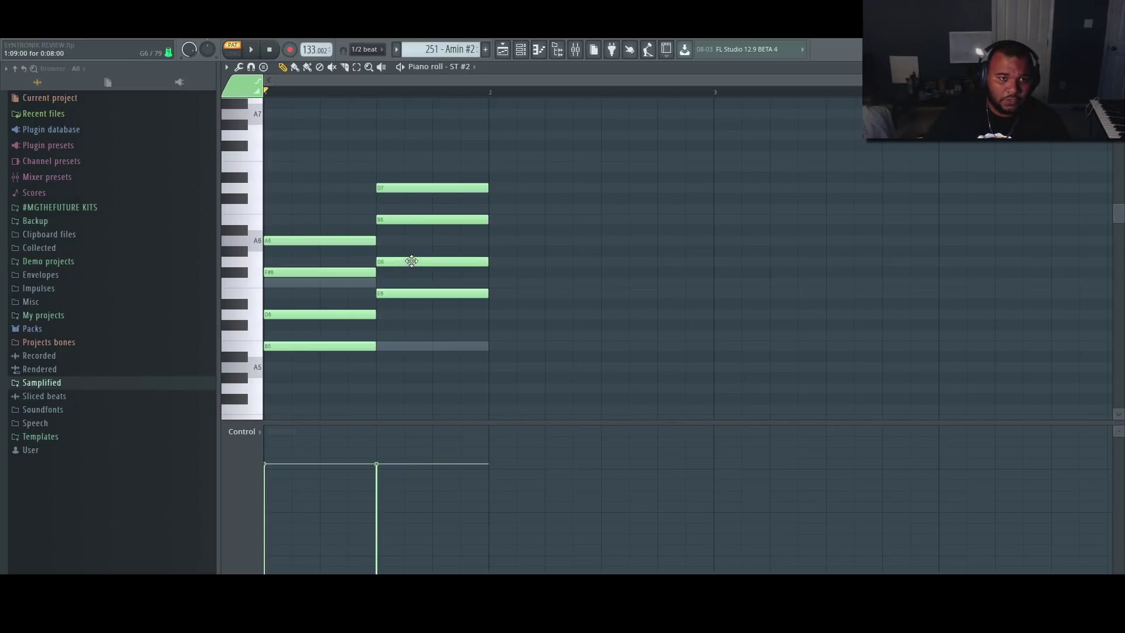
pyautogui.moveTo(406, 259); pyautogui.dragTo(410, 249)
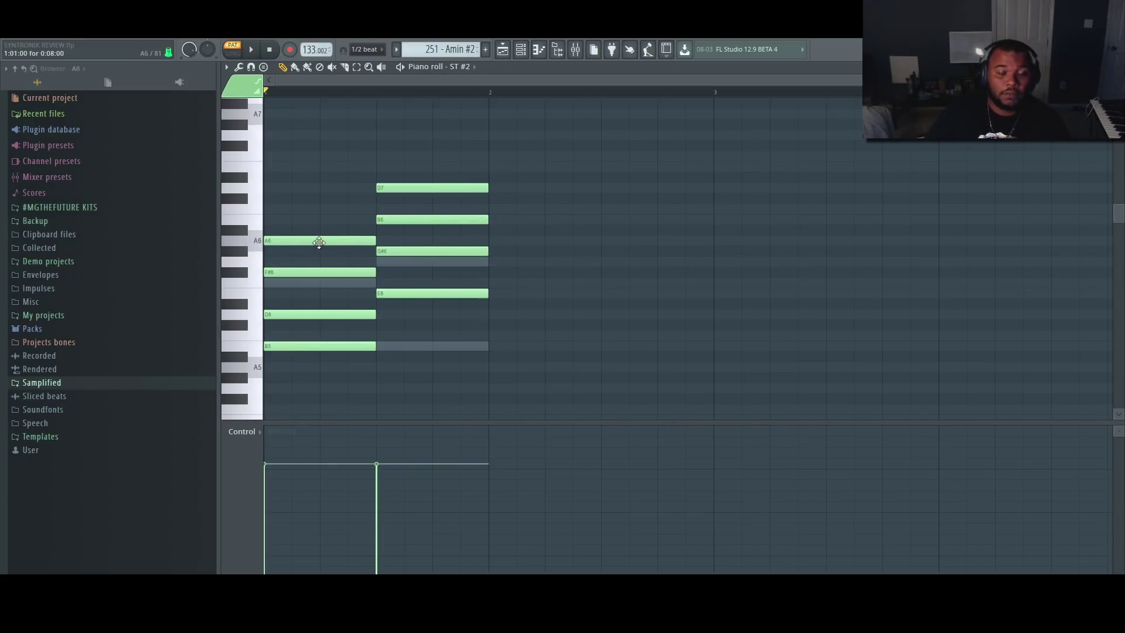
# Move the four-note chords from ST #2 to the ST channel and return to the playlist.
pyautogui.press('F7')
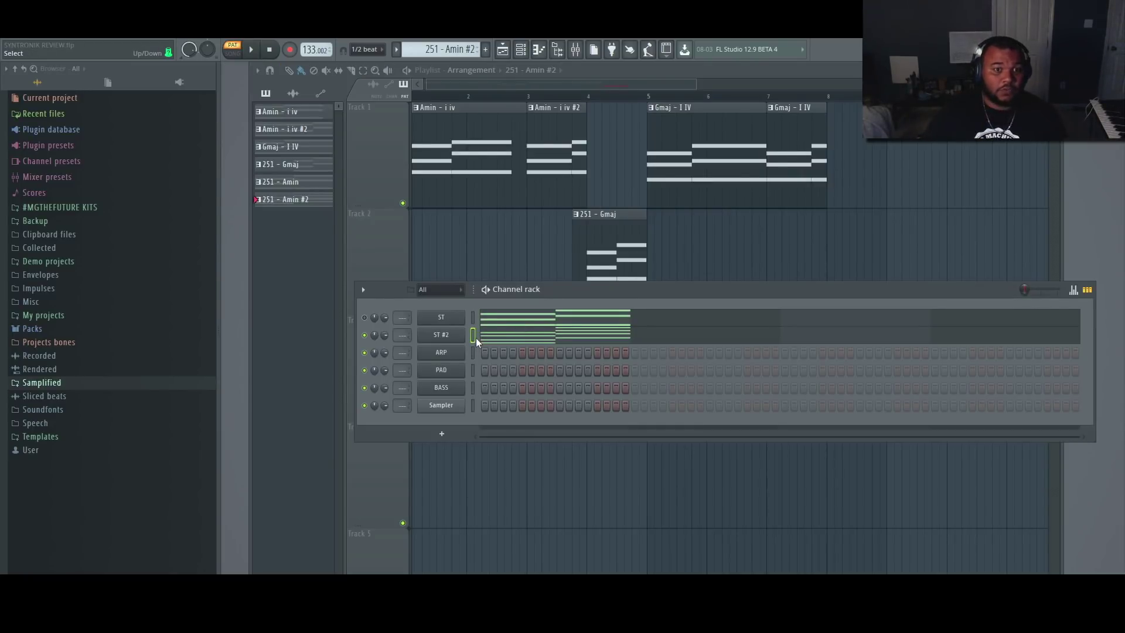
pyautogui.hotkey('ctrl', 'z')
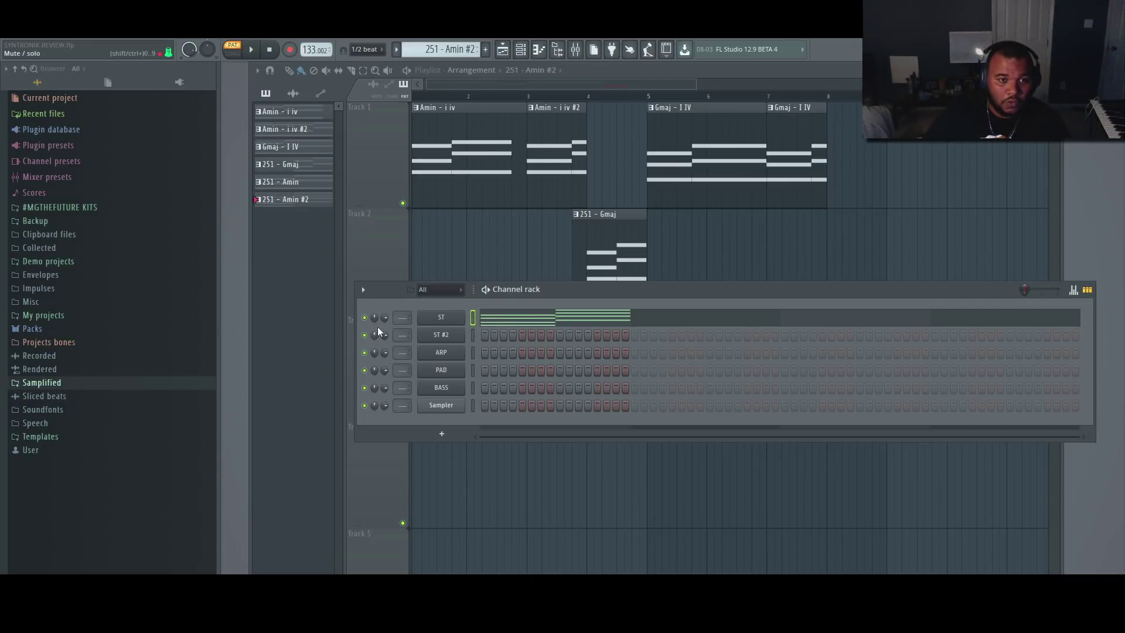
pyautogui.click(840, 228)
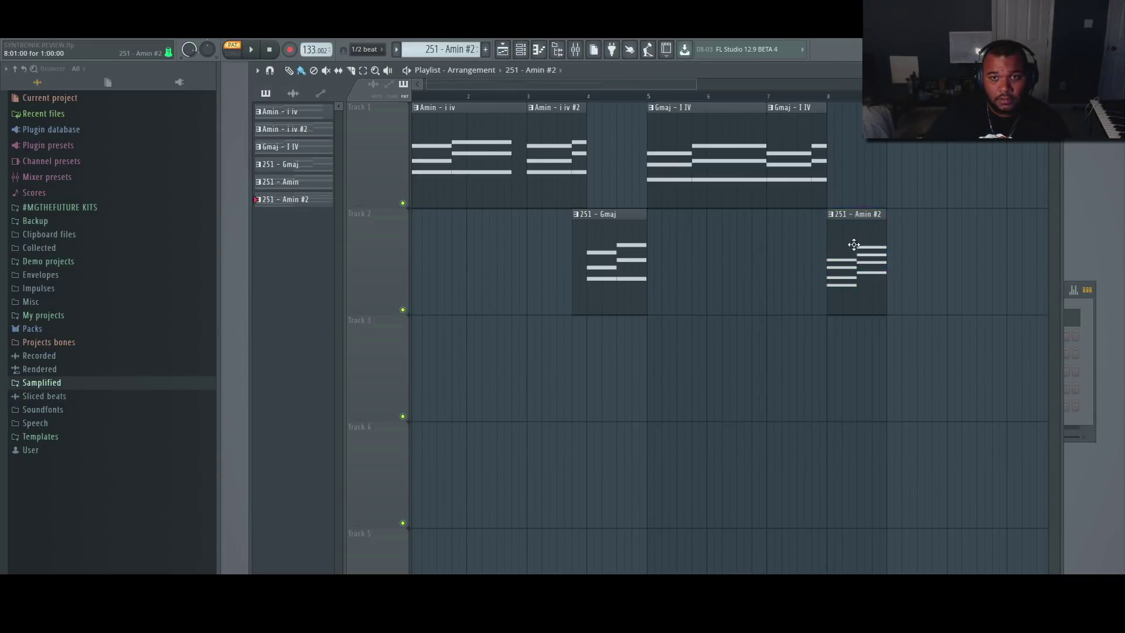
# Open the 251 - Amin #2 clip's ST notes and lower both chords' upper notes an octave: F#5 and A5, B5 and D6.
pyautogui.doubleClick(850, 296)
pyautogui.click(453, 189)
pyautogui.hotkey('ctrl', 'Down')
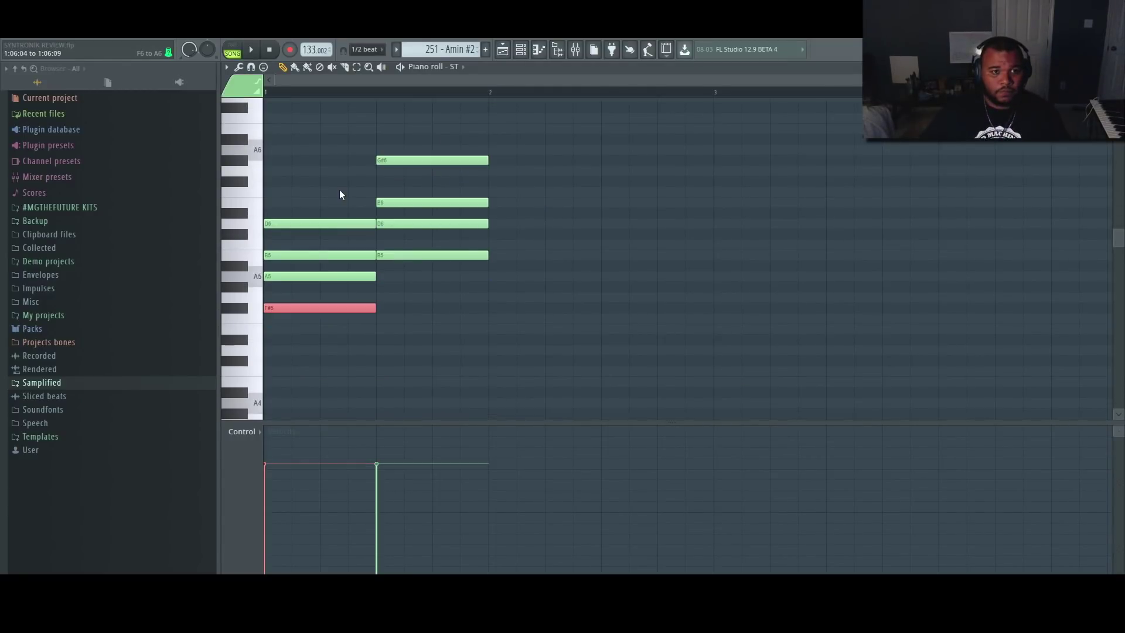
# Lower the second chord's G#6 note by an octave to G#5 and play the result.
pyautogui.moveTo(403, 124); pyautogui.dragTo(440, 164)
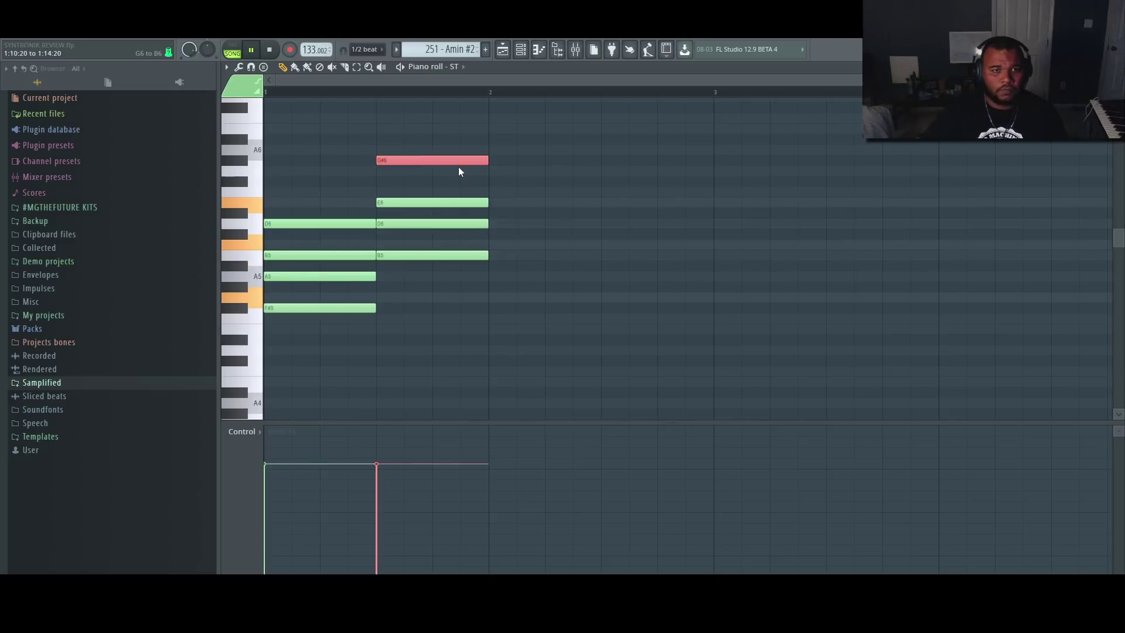
pyautogui.hotkey('ctrl', 'Down')
pyautogui.hotkey('ctrl', 'd')
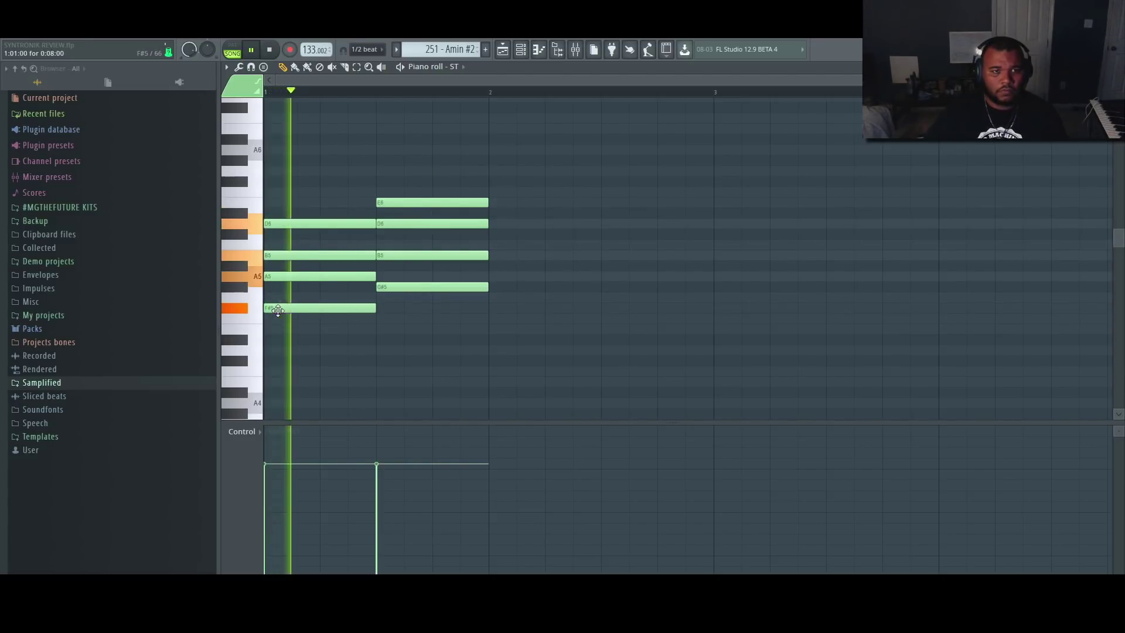
pyautogui.press('space')
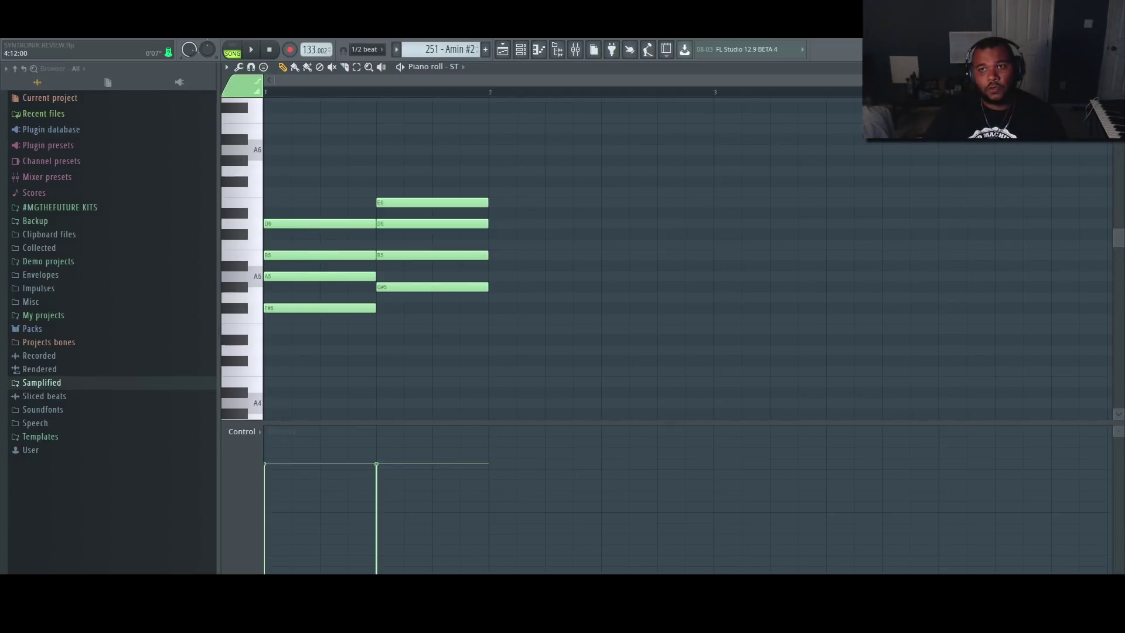
# Return to the playlist and delete the 251 - Amin pattern from the pattern list.
pyautogui.click(1117, 66)
pyautogui.click(791, 147)
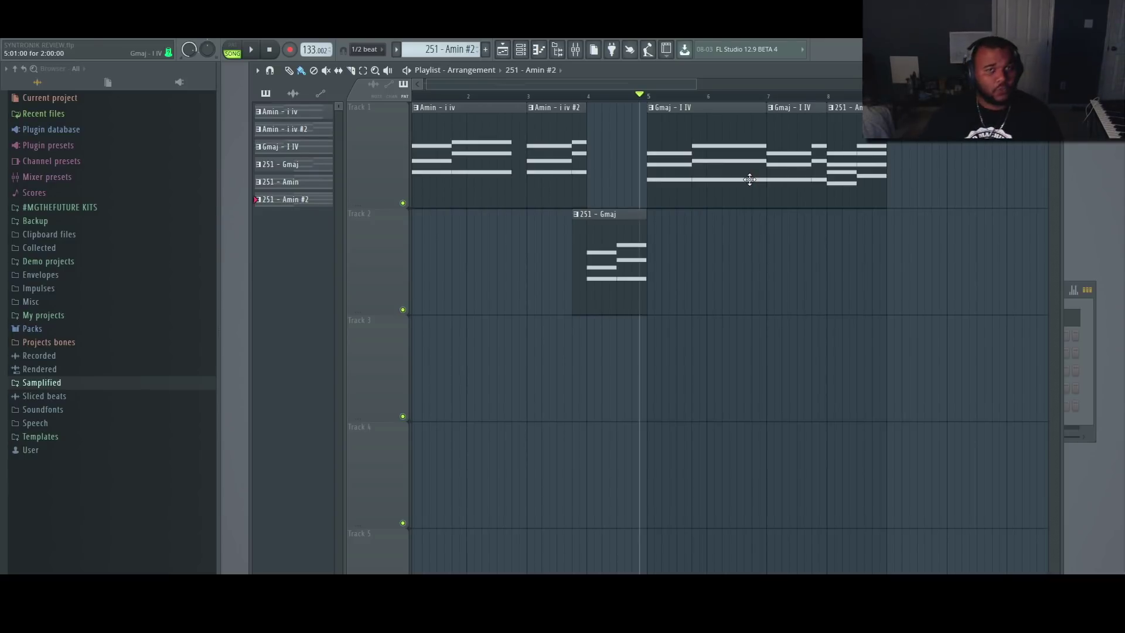
pyautogui.click(1093, 360)
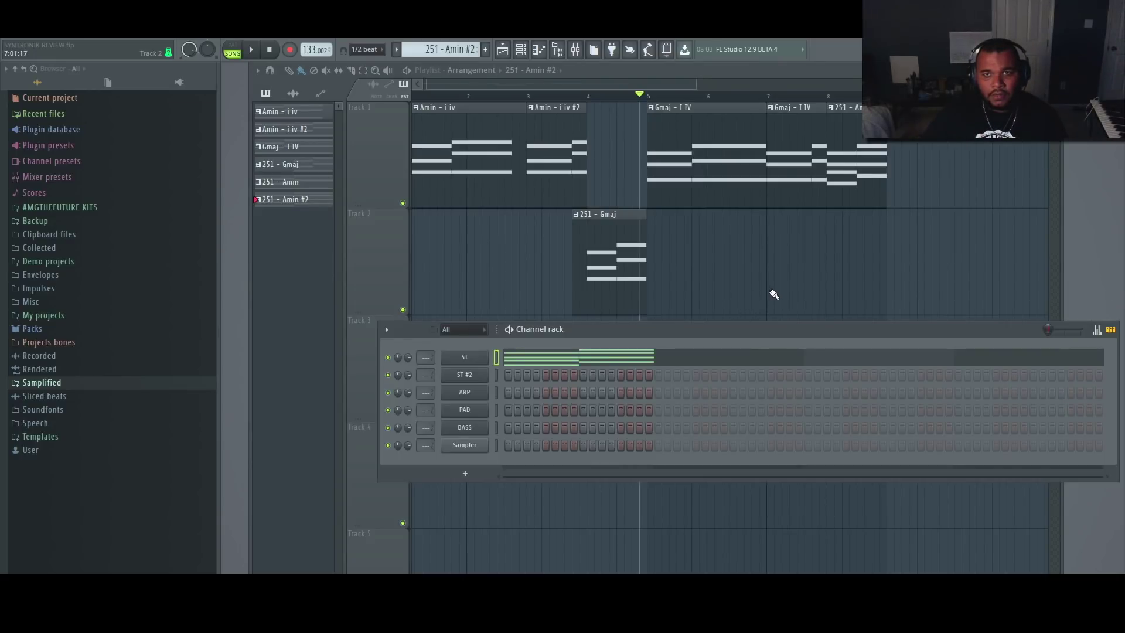
pyautogui.press('F6')
pyautogui.rightClick(281, 181)
pyautogui.click(657, 264)
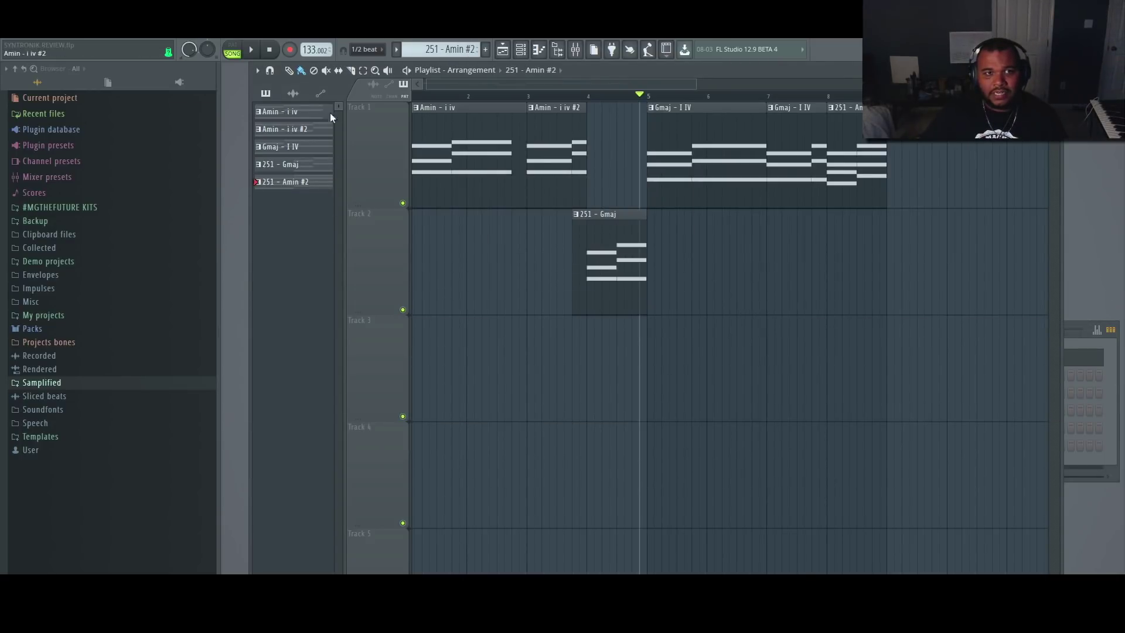
# Select the Amin - i iv pattern, check its ST notes, and switch playback to pattern mode.
pyautogui.click(293, 113)
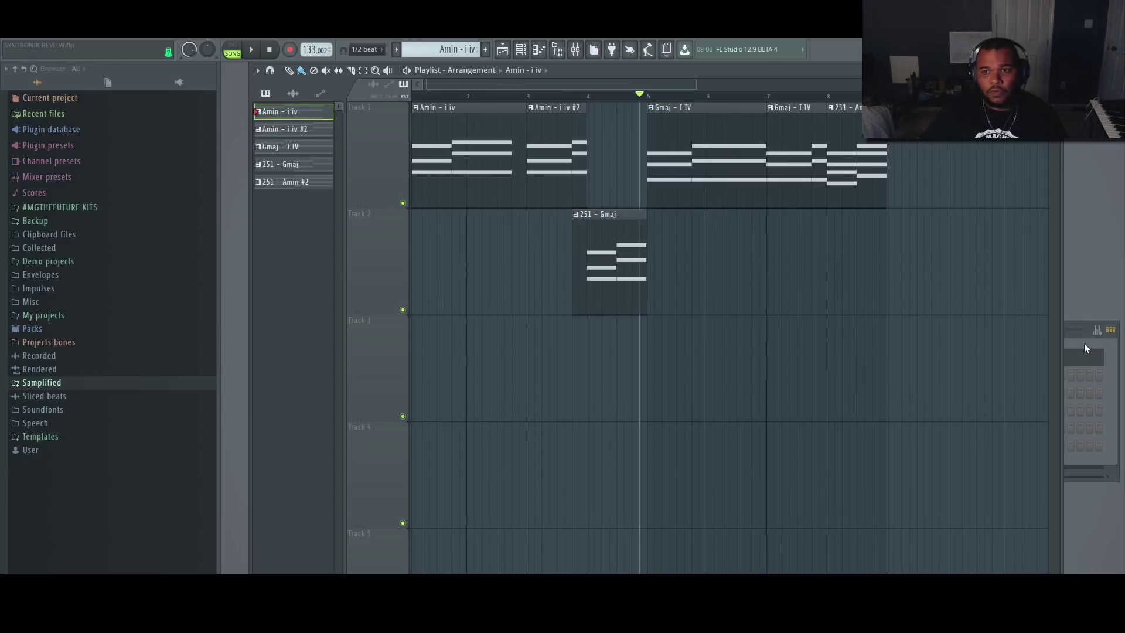
pyautogui.press('F7')
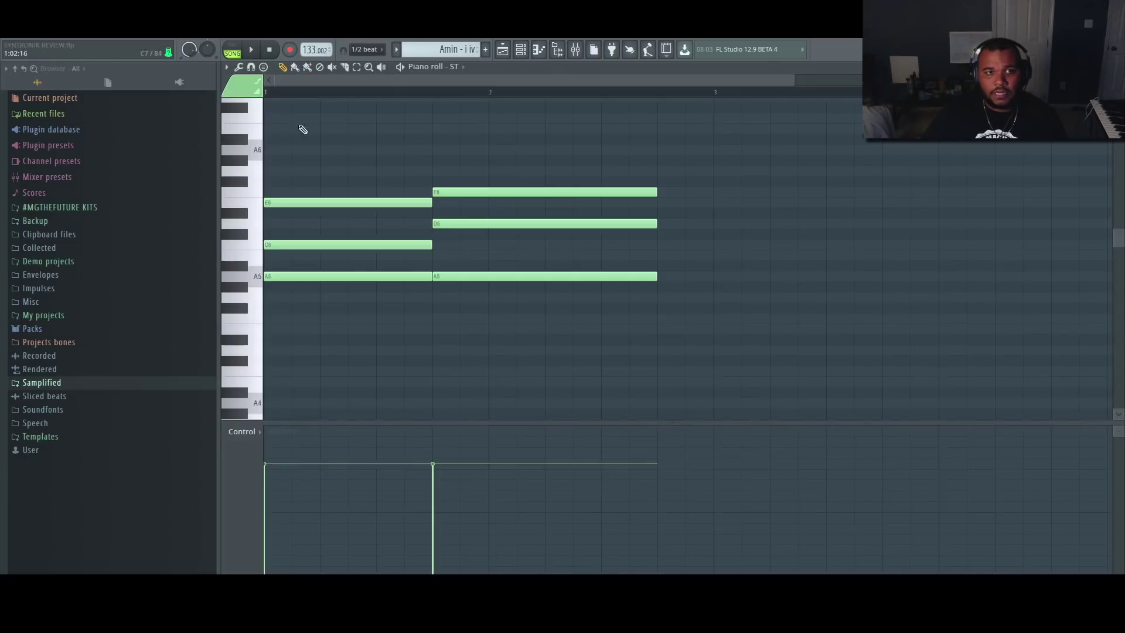
pyautogui.press('F7')
pyautogui.press('F6')
pyautogui.click(233, 47)
pyautogui.click(258, 50)
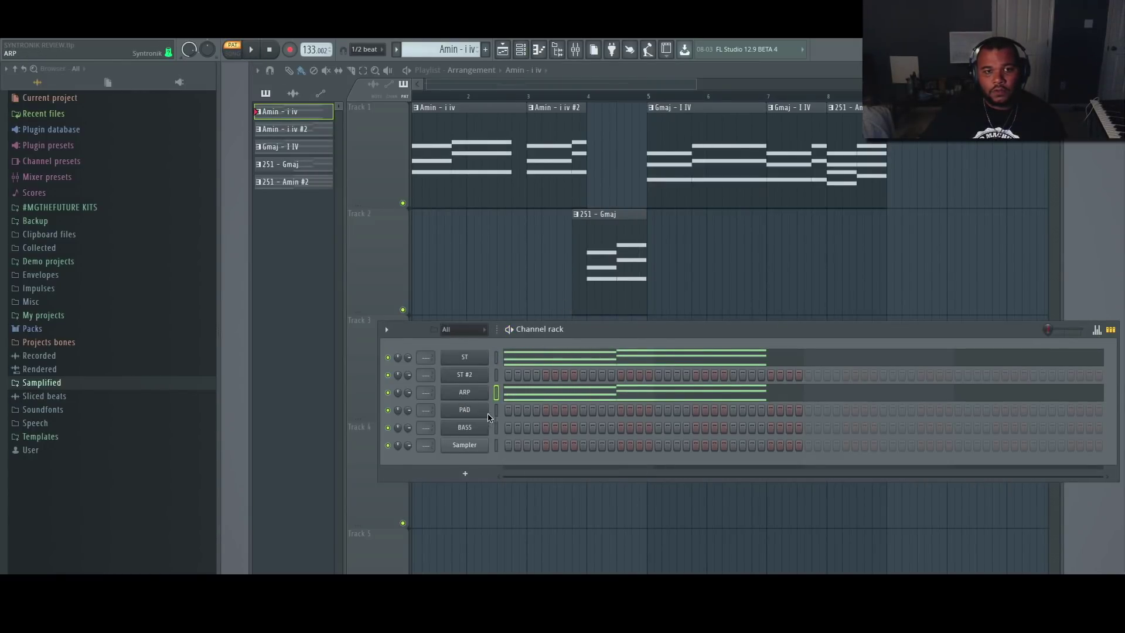
# Open the ARP channel's Syntronik arpeggiator and look through its 1_4 to 1_32 arpeggio preset groups.
pyautogui.click(469, 392)
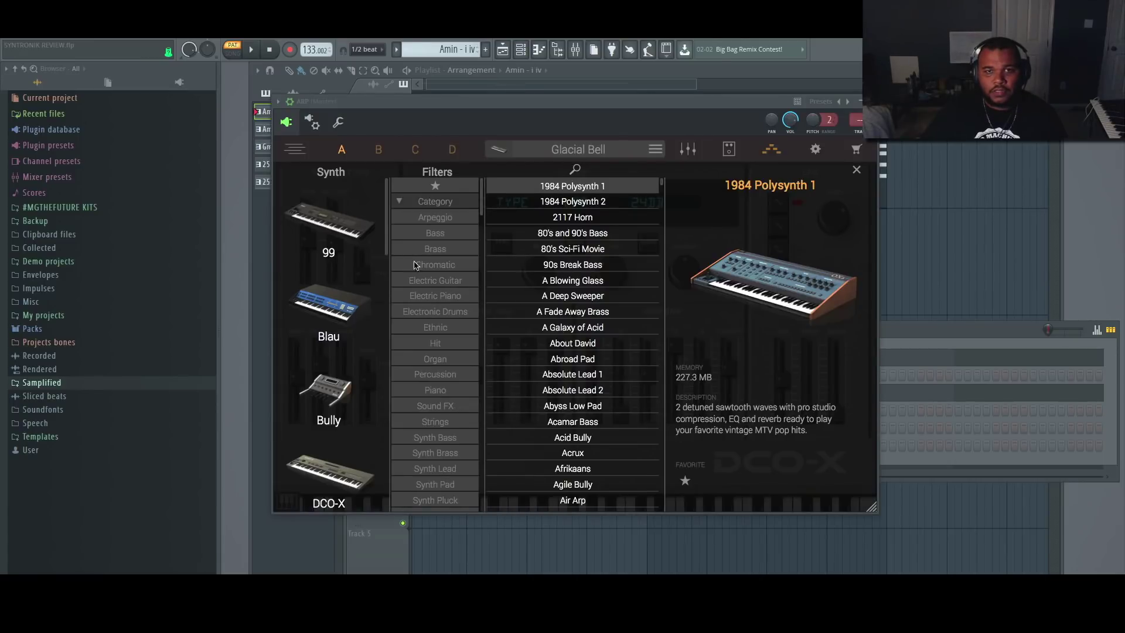
pyautogui.click(770, 151)
pyautogui.click(375, 182)
pyautogui.moveTo(386, 208)
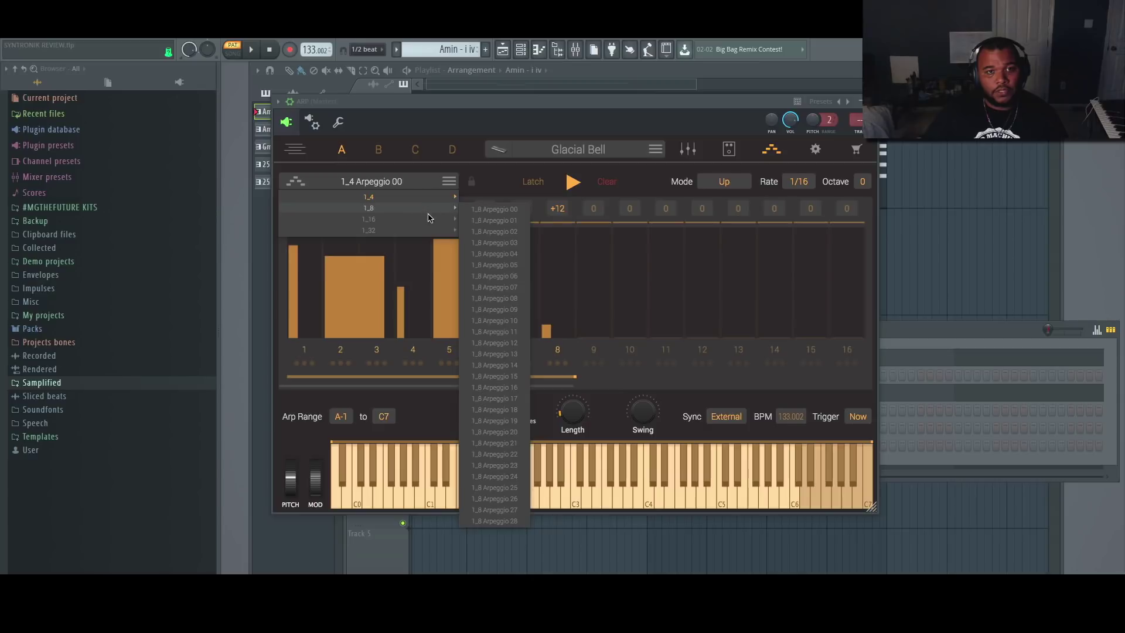
pyautogui.moveTo(428, 221)
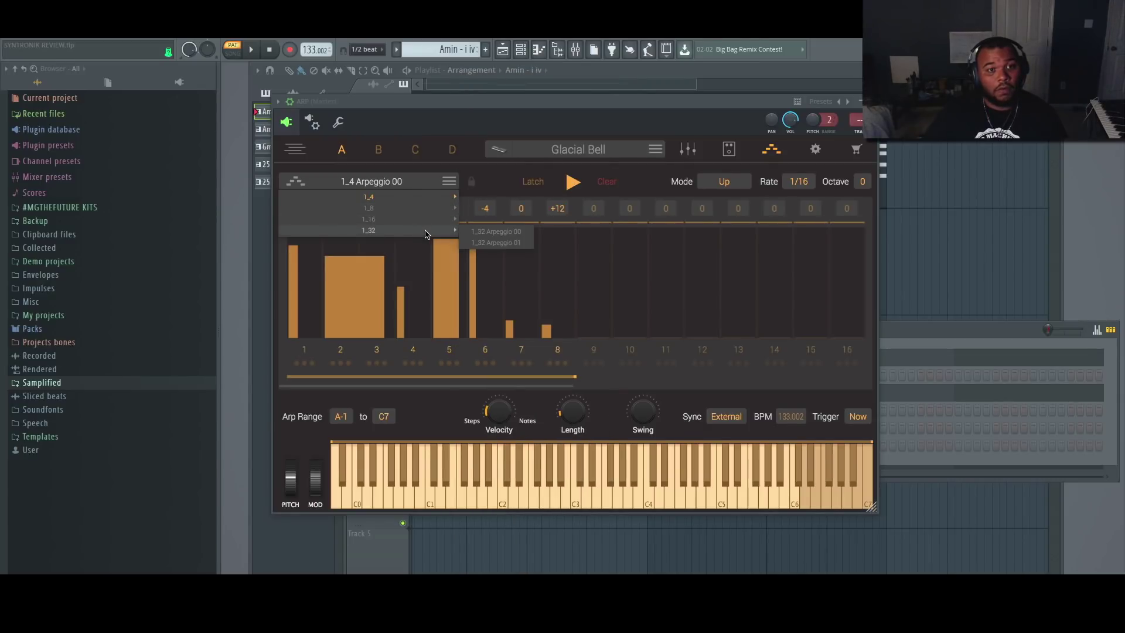
pyautogui.click(635, 120)
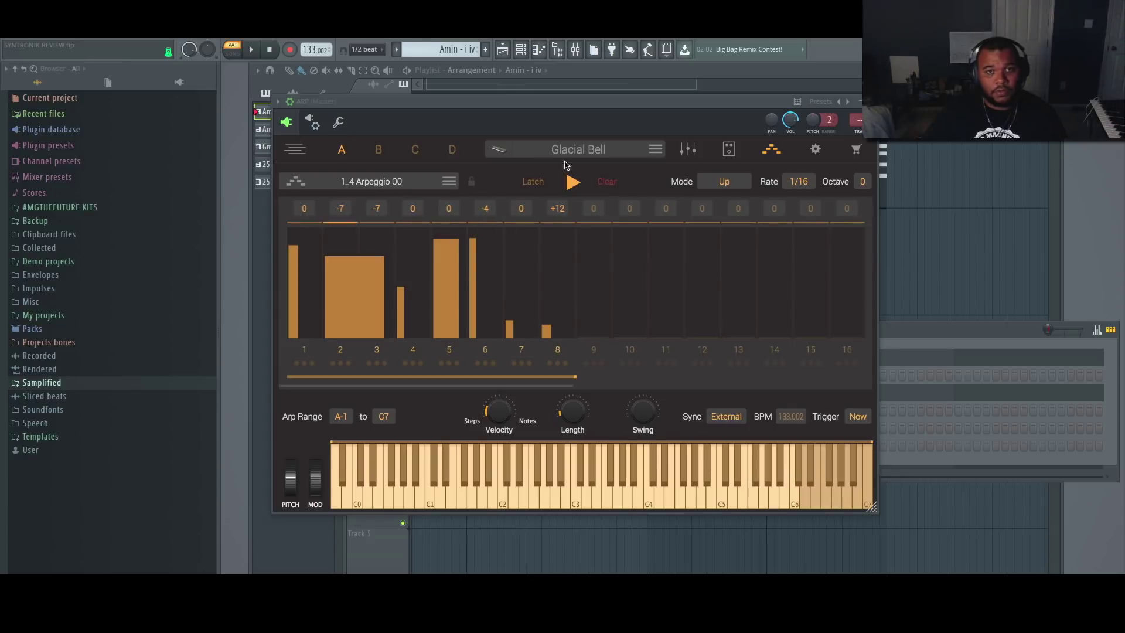
# View Syntronik's preset browser, return to the Glacial Bell instrument panel and play the pattern before closing the plugin.
pyautogui.click(497, 149)
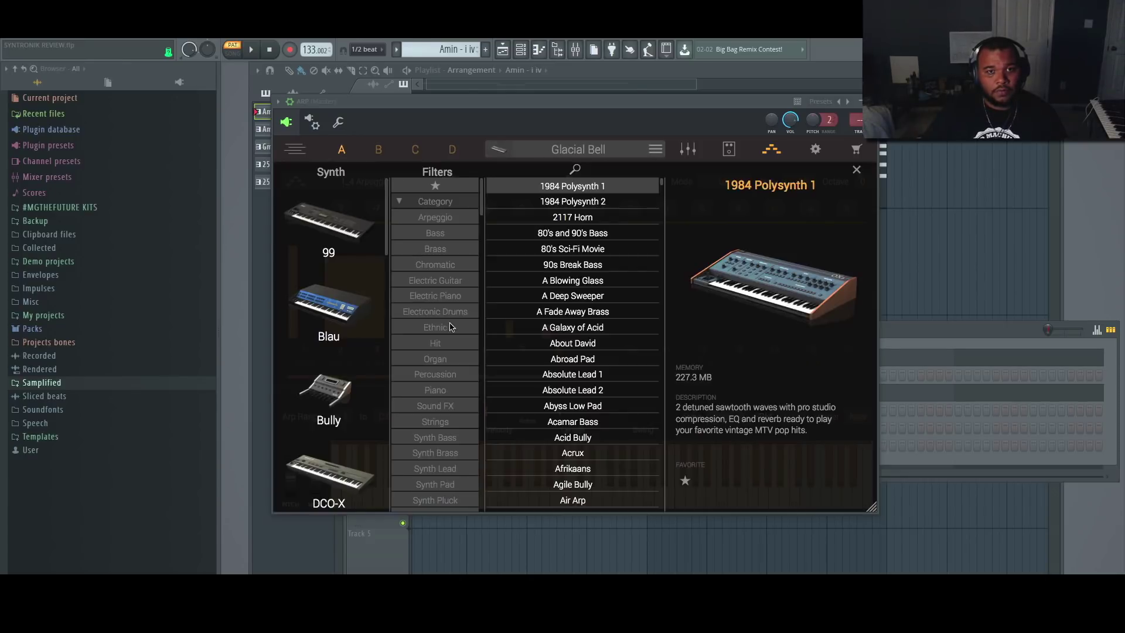
pyautogui.click(497, 151)
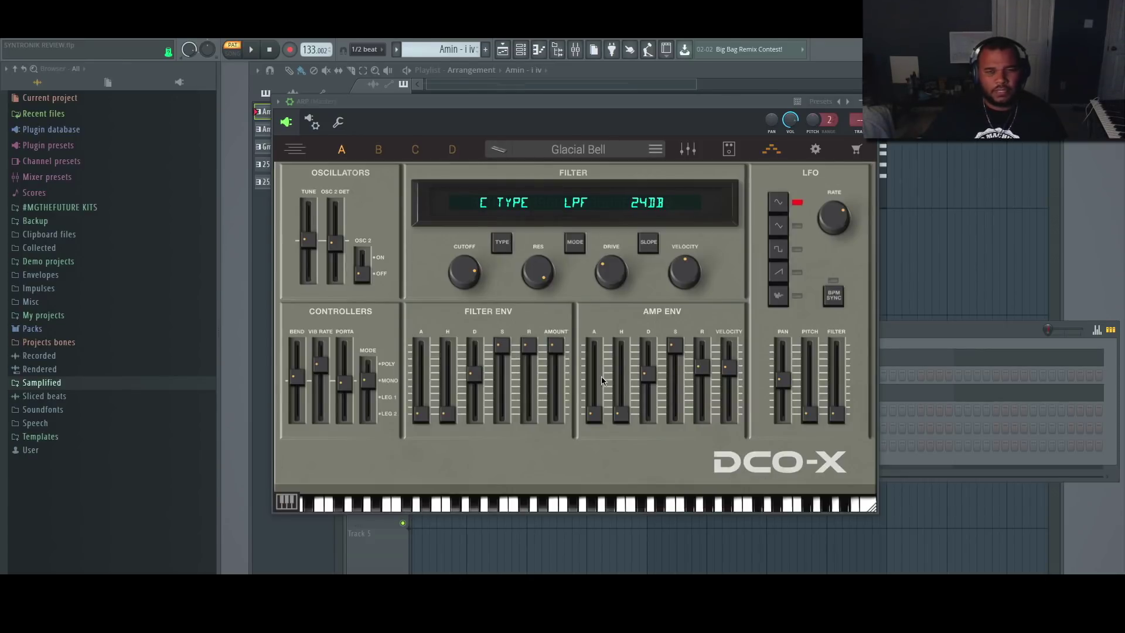
pyautogui.press('space')
pyautogui.moveTo(726, 388)
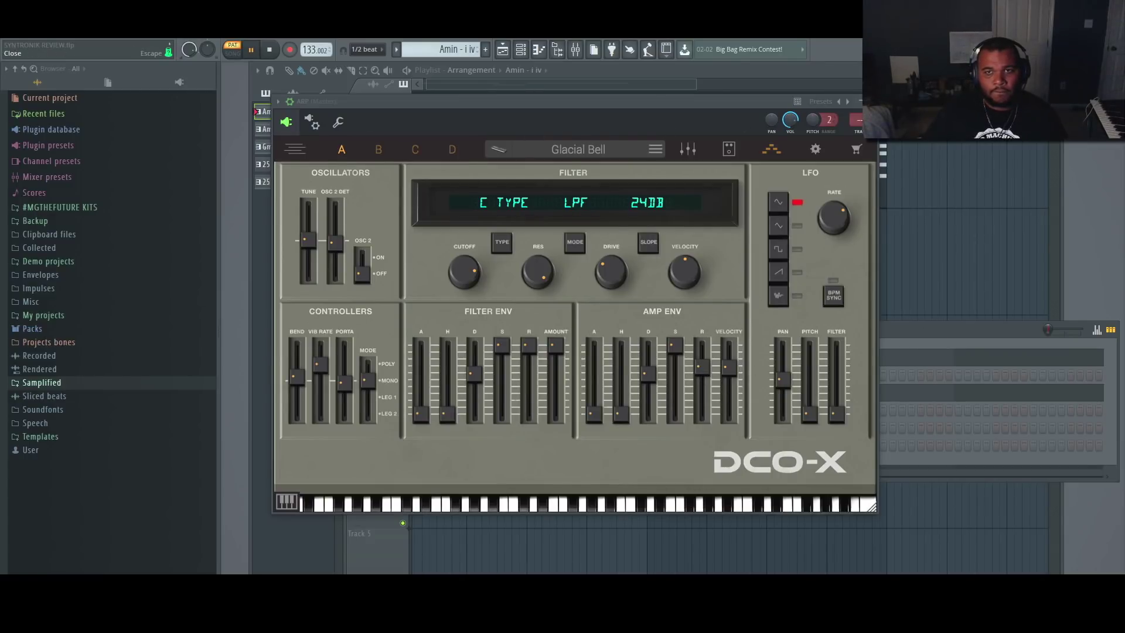
pyautogui.press('Escape')
pyautogui.press('space')
# In the PAD channel, lower the outer chord notes A5 and E6, A5 and F6 by an octave and play the pattern.
pyautogui.rightClick(491, 410)
pyautogui.click(504, 412)
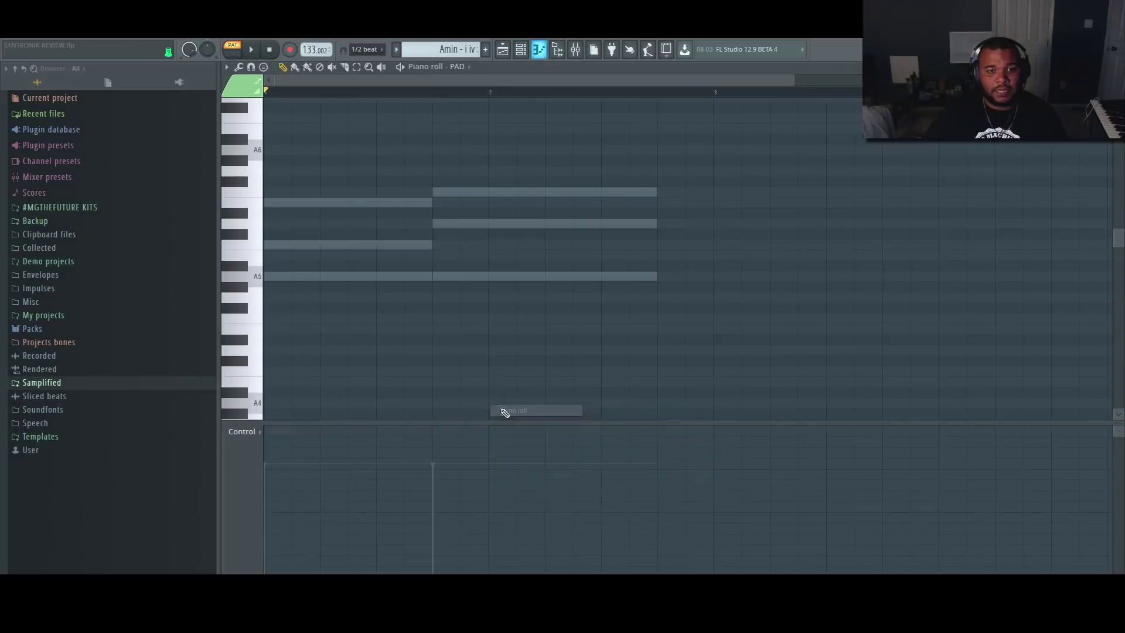
pyautogui.moveTo(638, 160); pyautogui.dragTo(254, 351)
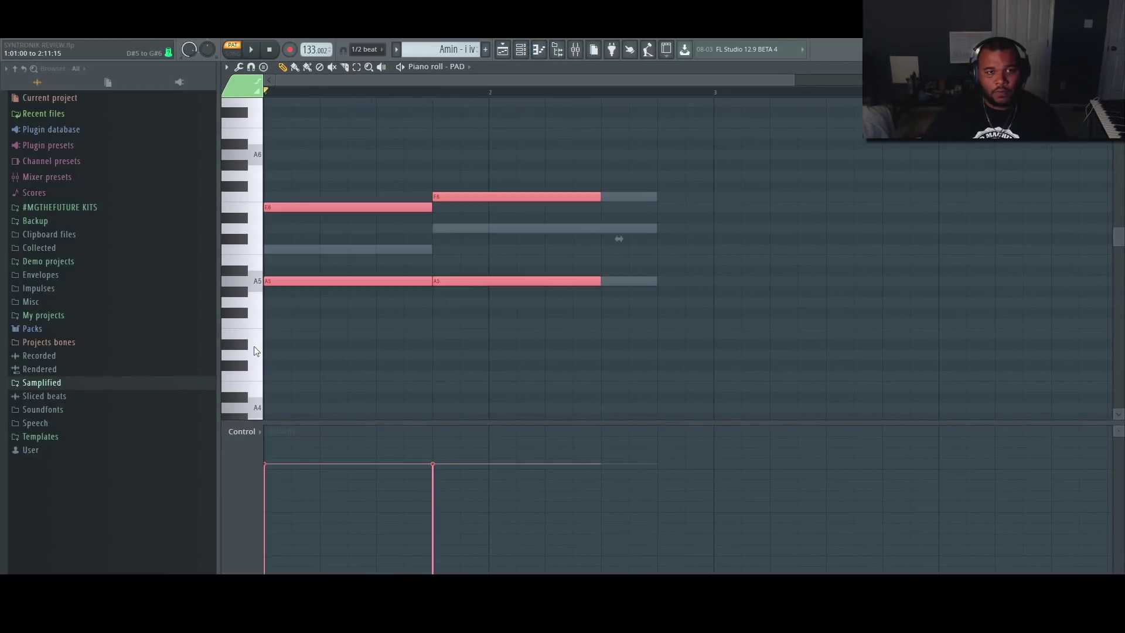
pyautogui.hotkey('ctrl', 'Down')
pyautogui.press('space')
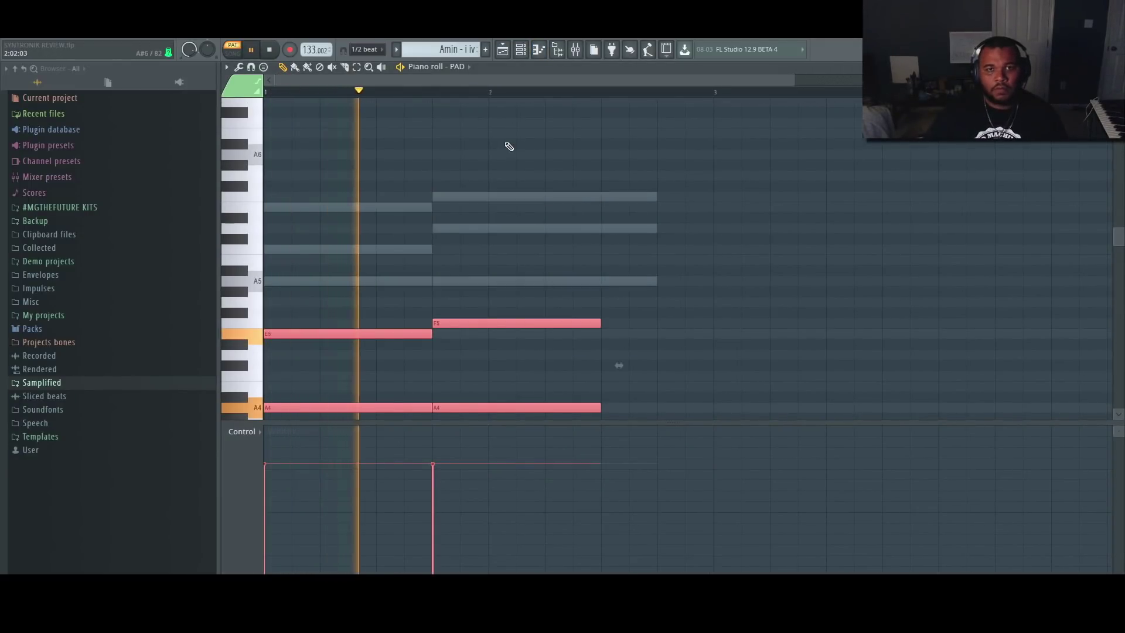
pyautogui.press('Escape')
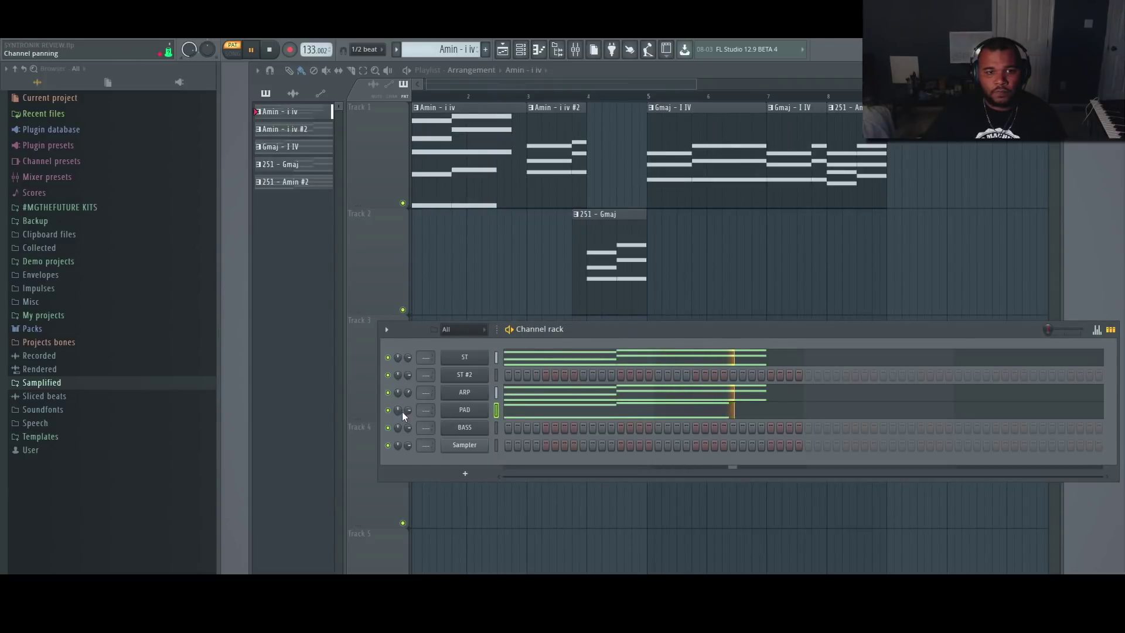
# In the BASS channel, draw A5 under the first chord and D6 under the second, and move both notes to a lower register.
pyautogui.click(464, 427)
pyautogui.press('space')
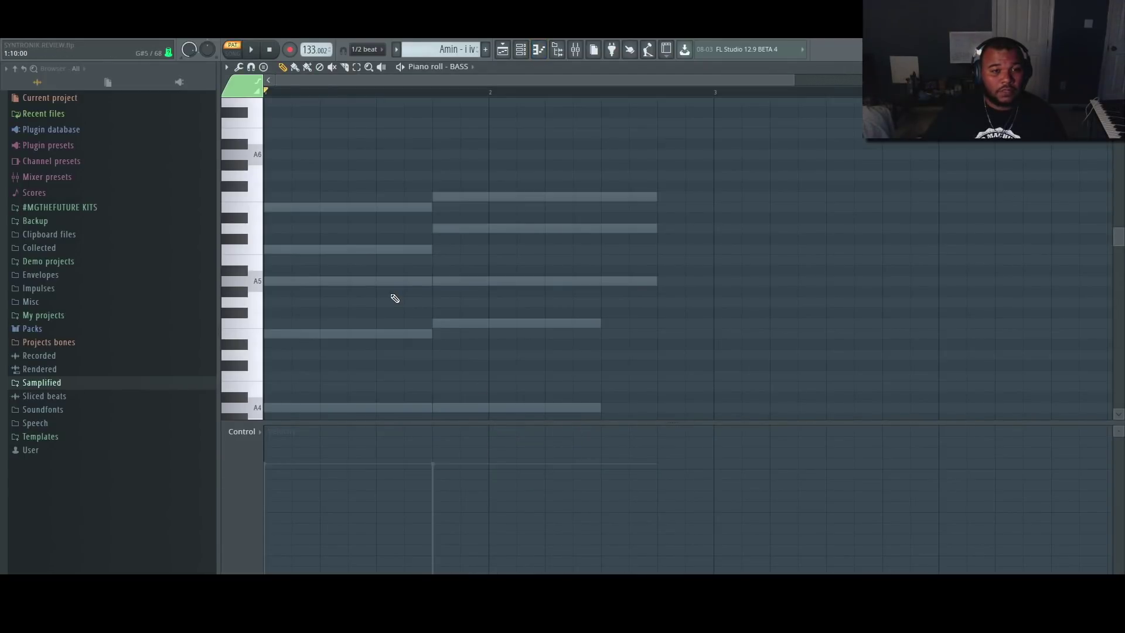
pyautogui.moveTo(327, 281)
pyautogui.mouseDown()
pyautogui.moveTo(341, 279)
pyautogui.moveTo(317, 279)
pyautogui.mouseUp()
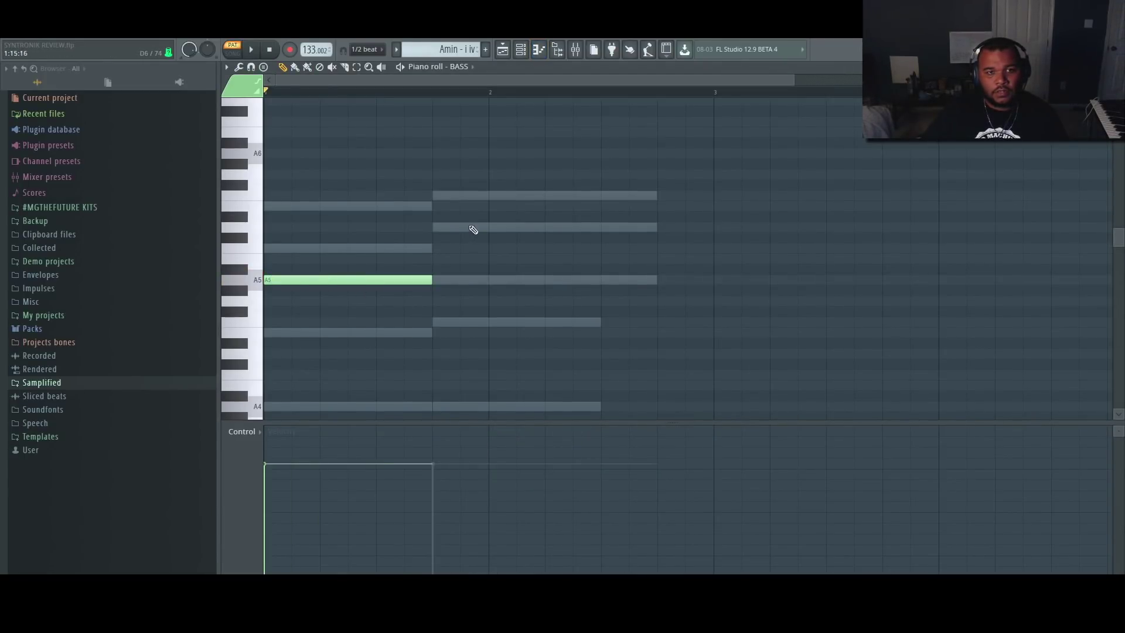
pyautogui.click(433, 228)
pyautogui.press('space')
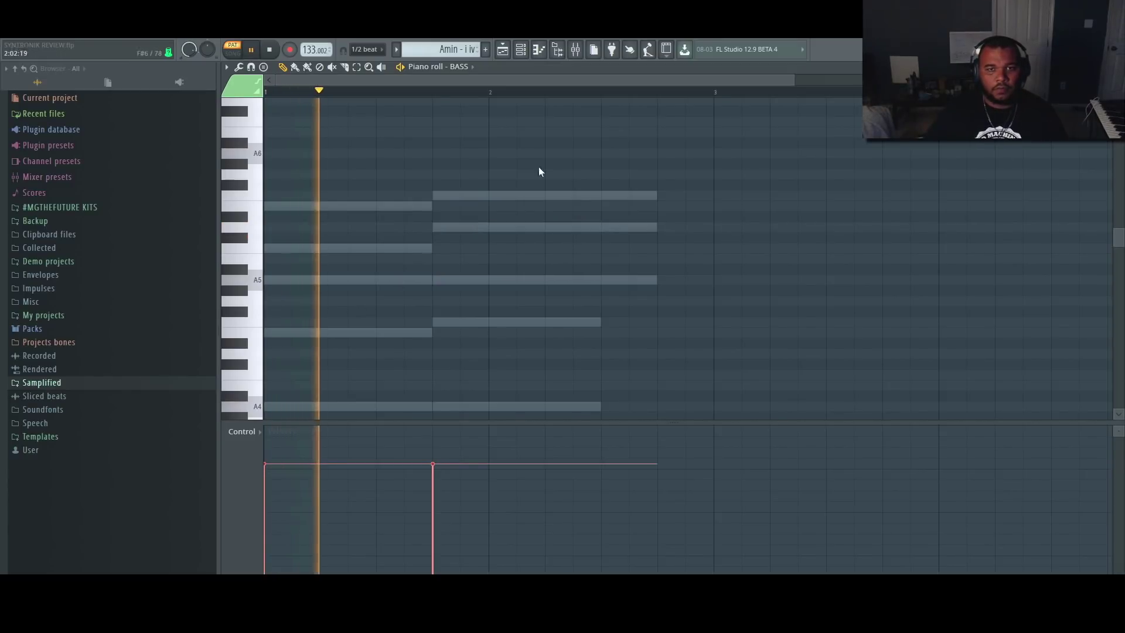
pyautogui.scroll(-5, 740, 226)
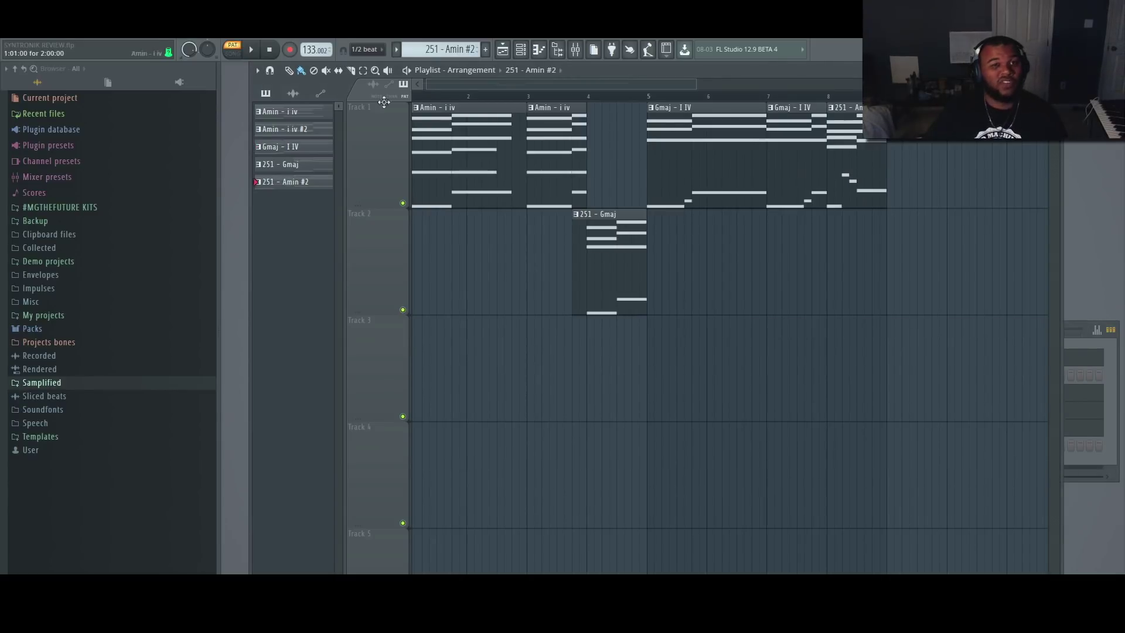
# Play the full arrangement in song mode through the G major section, stop it and show only the channel rack.
pyautogui.press('space')
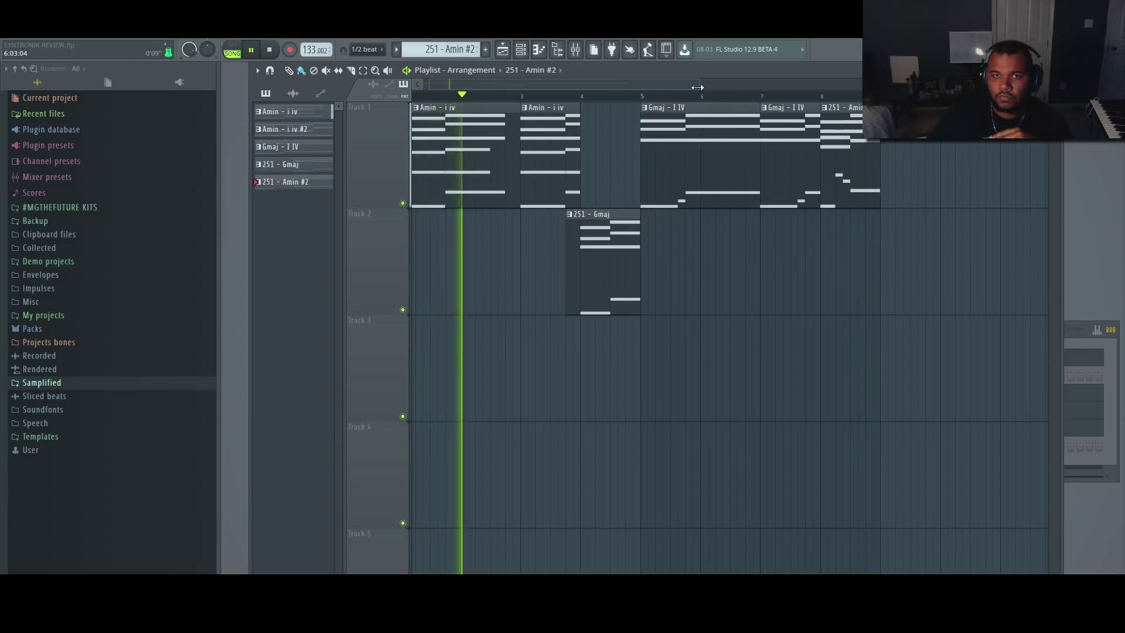
pyautogui.moveTo(698, 87)
pyautogui.mouseDown()
pyautogui.moveTo(586, 87)
pyautogui.moveTo(687, 102)
pyautogui.mouseUp()
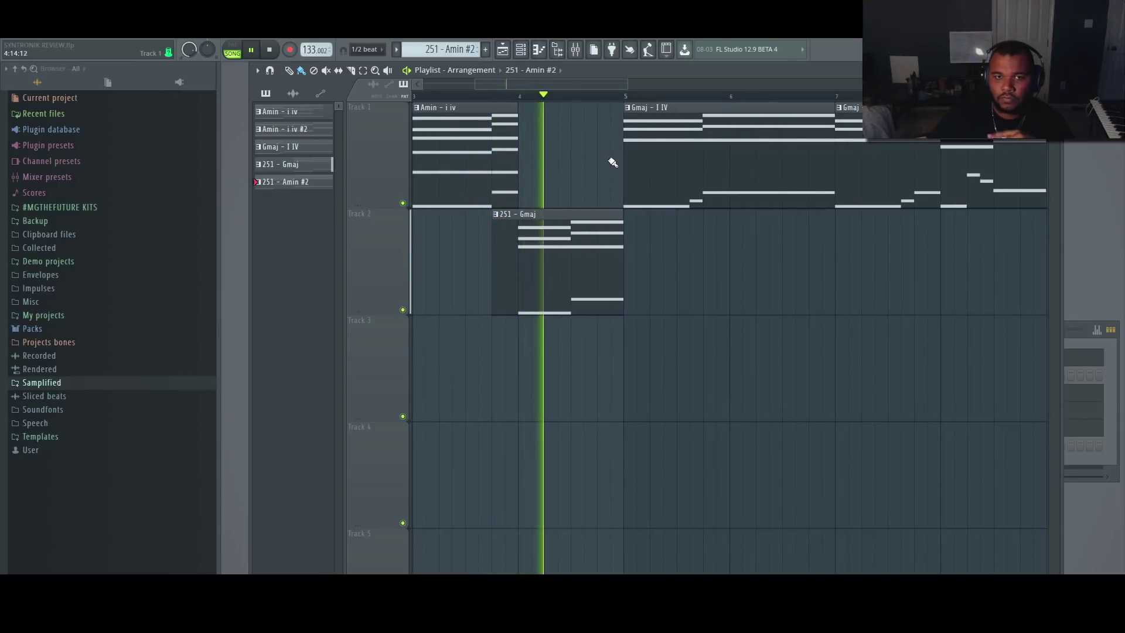
pyautogui.moveTo(606, 86); pyautogui.dragTo(669, 85)
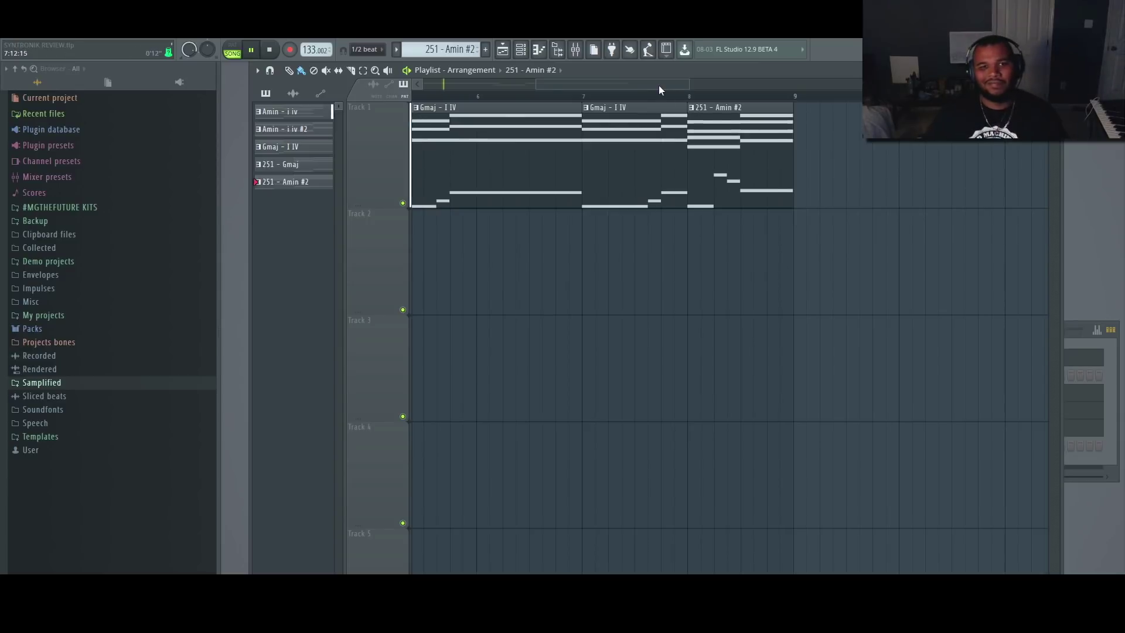
pyautogui.press('space')
pyautogui.press('F5')
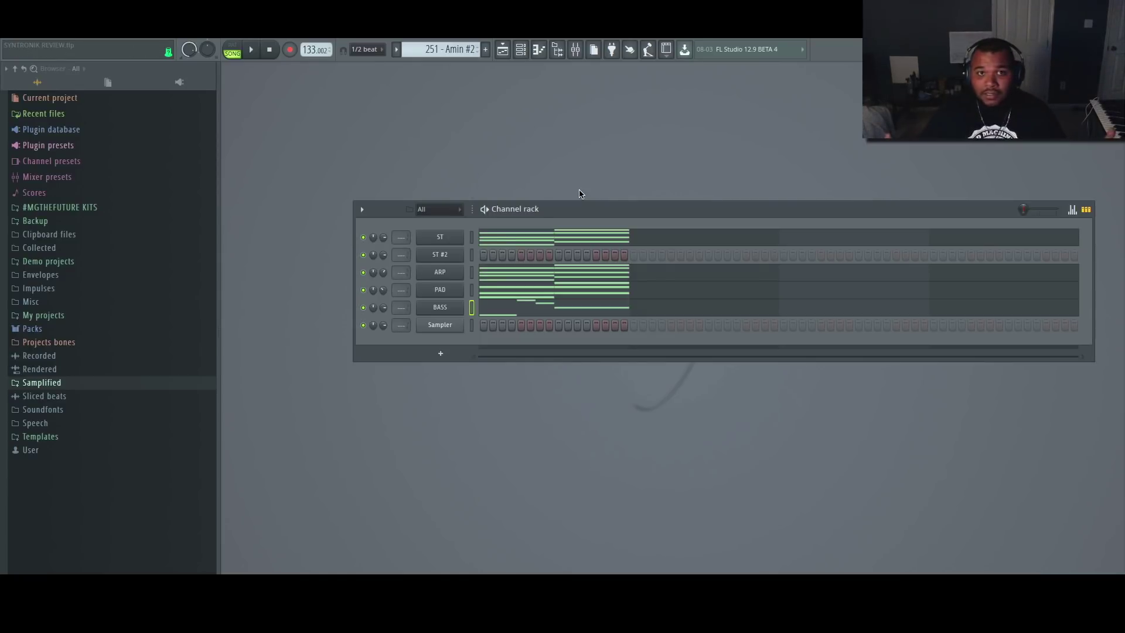